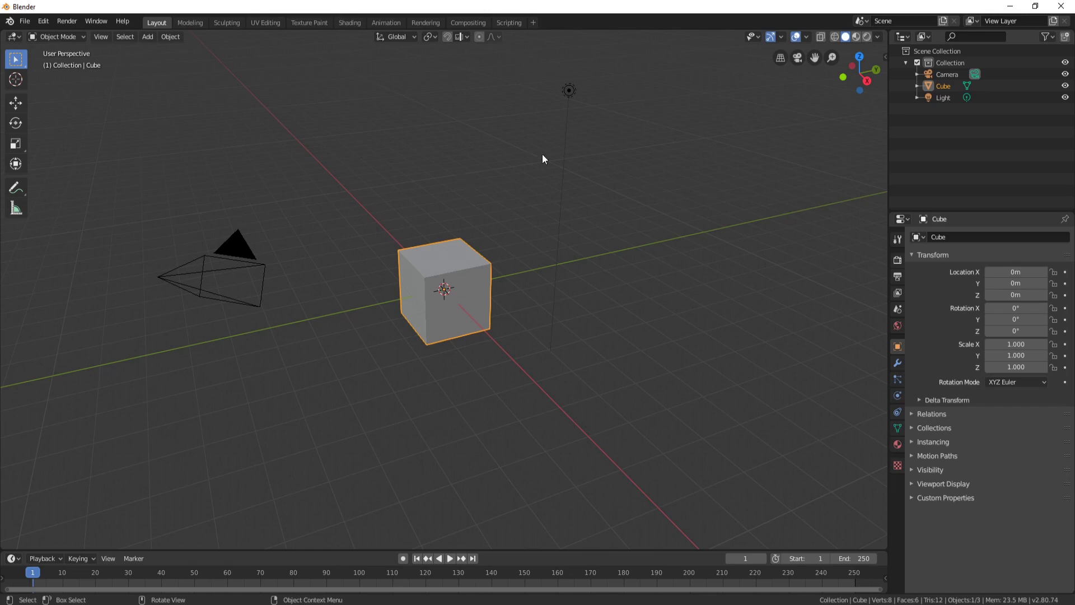
Step: Delete the default light and camera from the scene
left_click(569, 90)
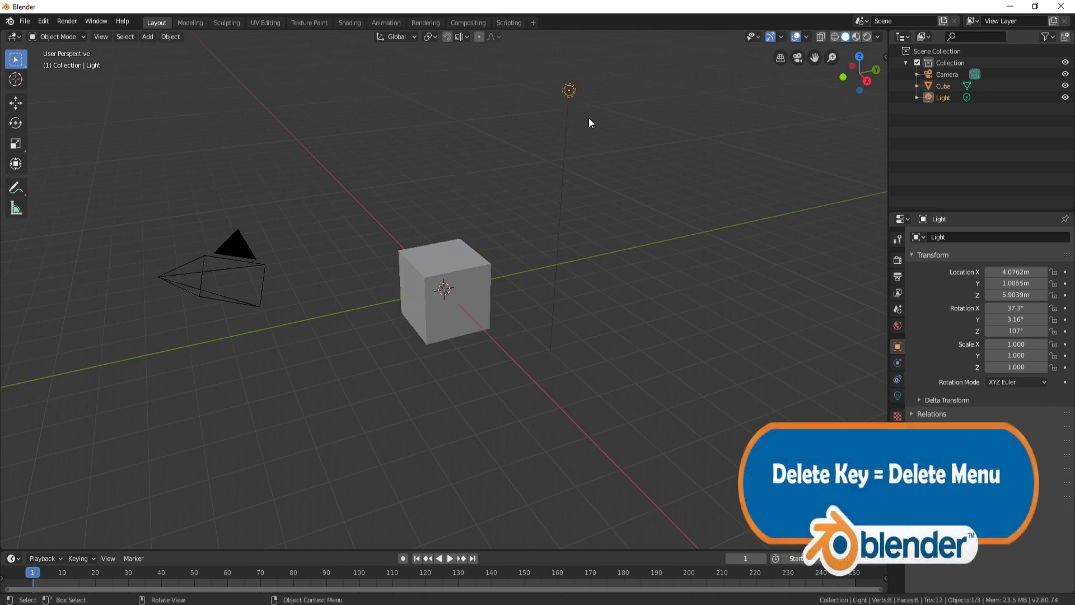
key("Delete")
left_click(237, 248)
key("Delete")
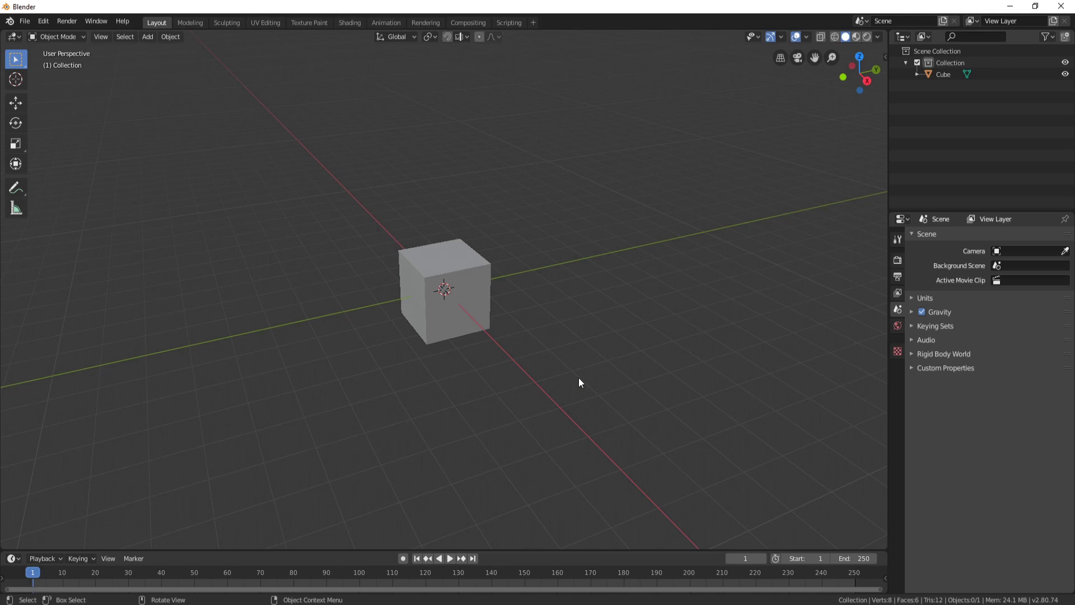
Step: Shrink the cube uniformly to a scale of about 0.116
left_click(507, 304)
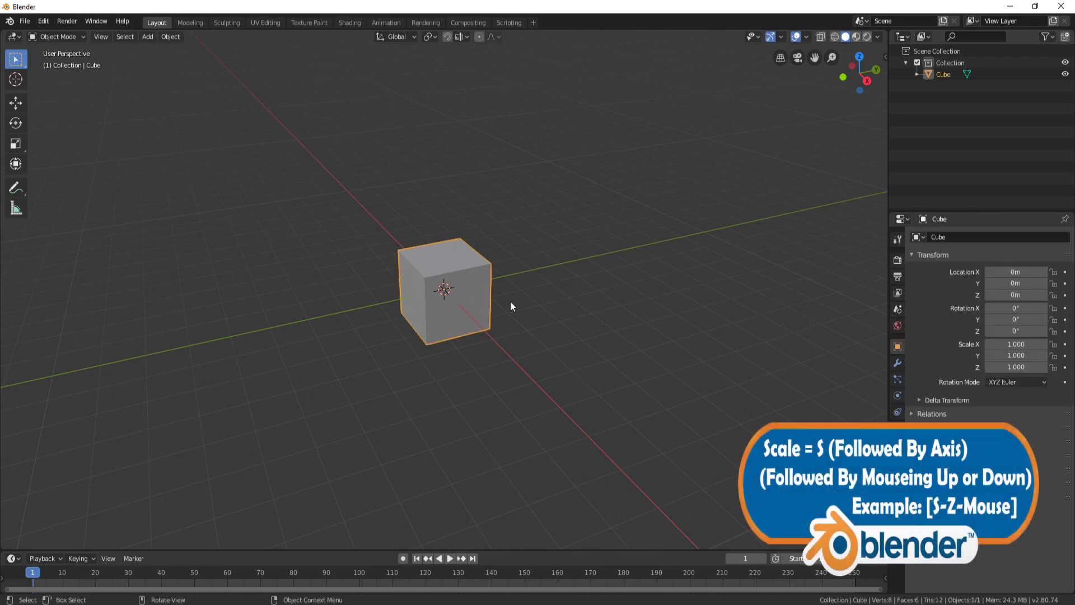
key("s")
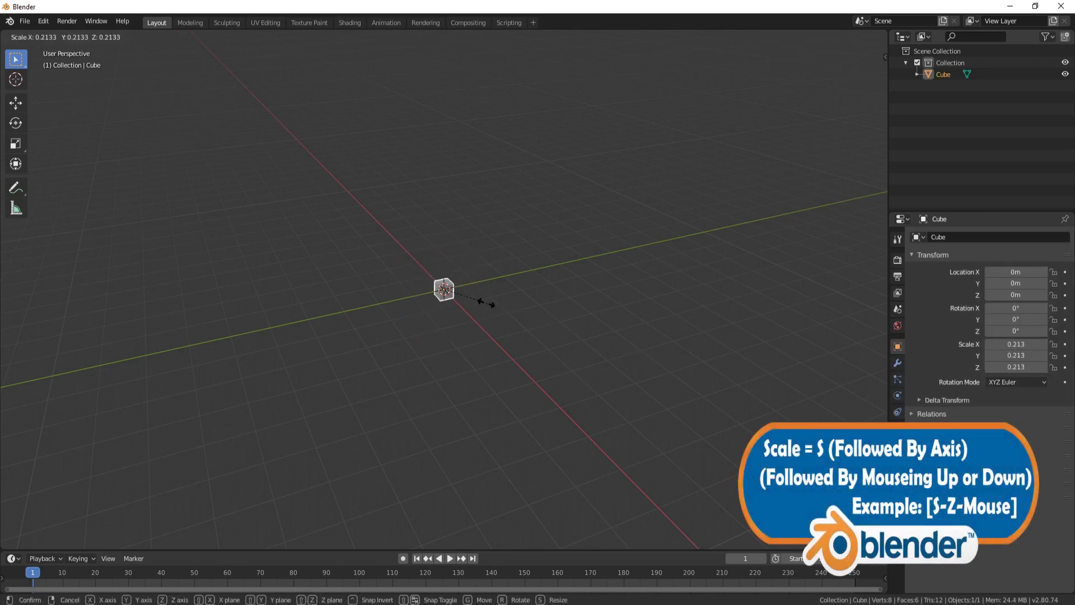
left_click(466, 296)
Step: Stretch the cube into a thin upright panel, scaled to about 2.231 along X and 1.257 along Z
key("s")
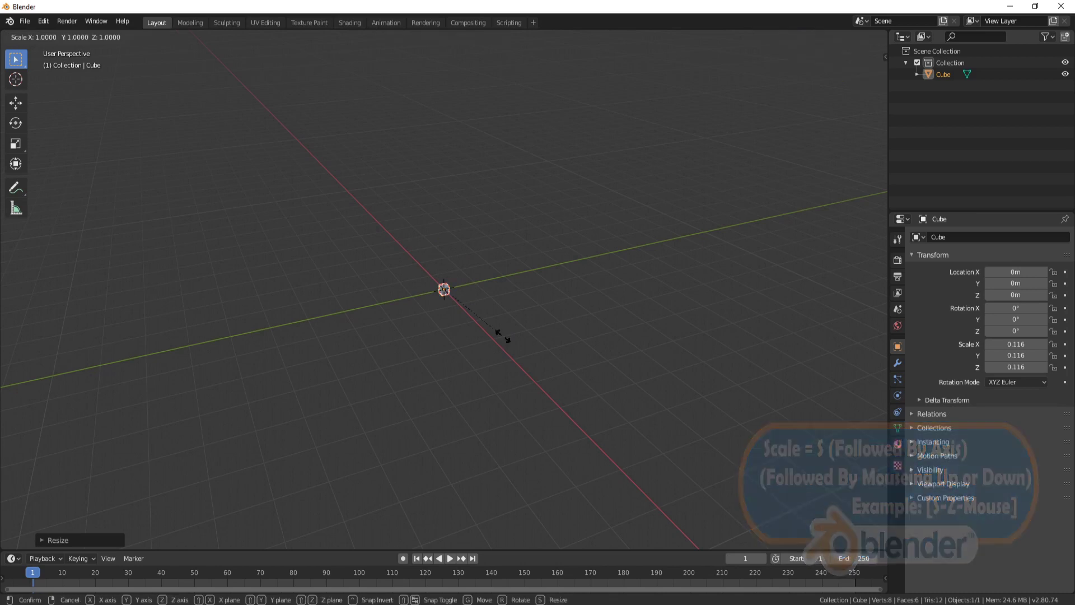
key("x")
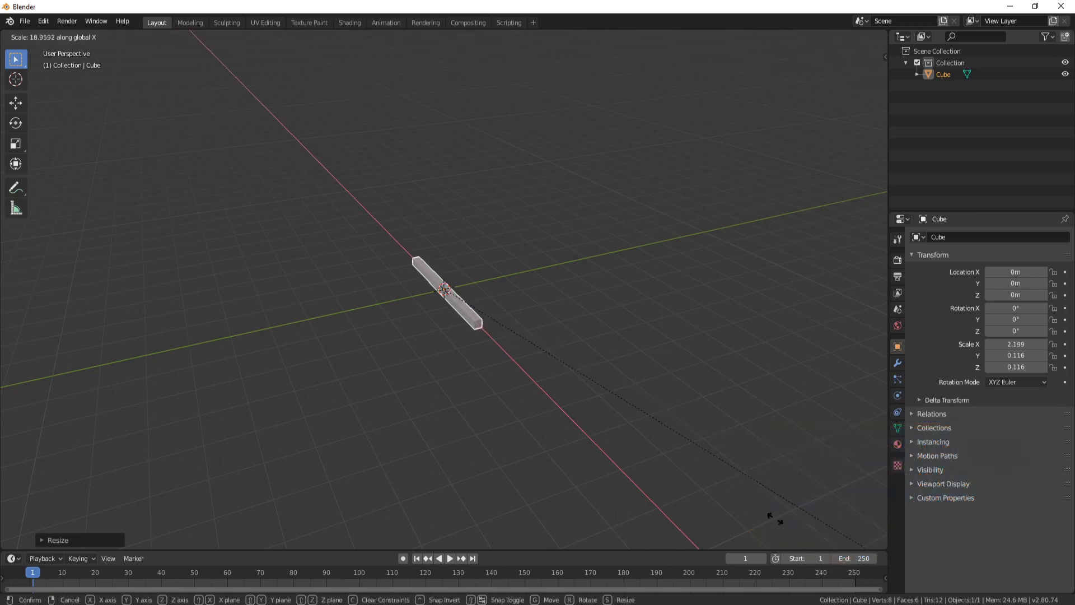
left_click(770, 512)
key("s")
key("z")
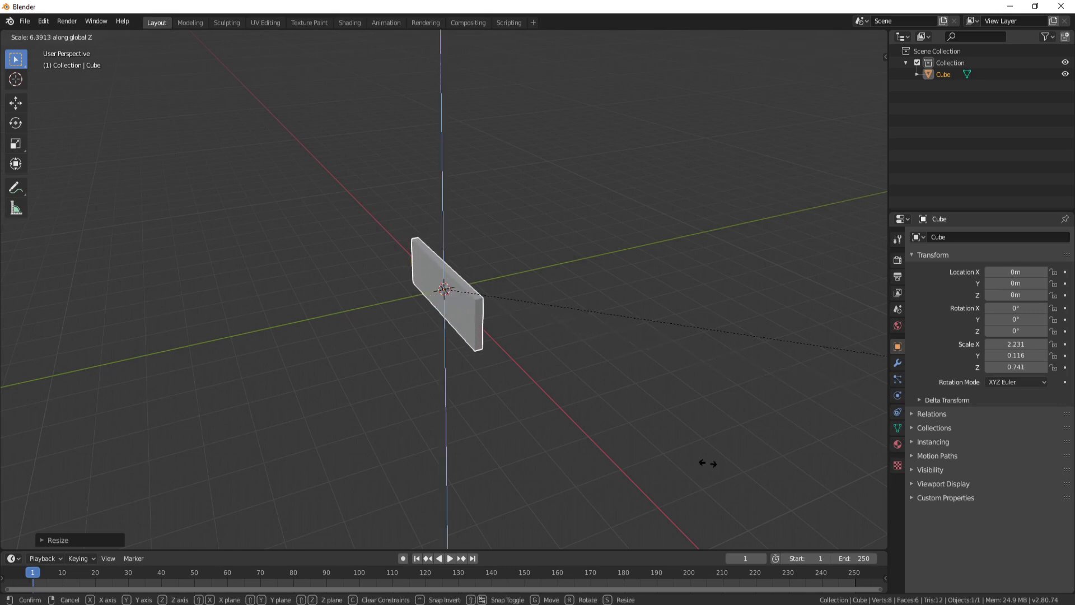
left_click(609, 124)
Step: In the front view, raise the panel along Z to about 1.3065 m so its base sits on the ground
key("KP_1")
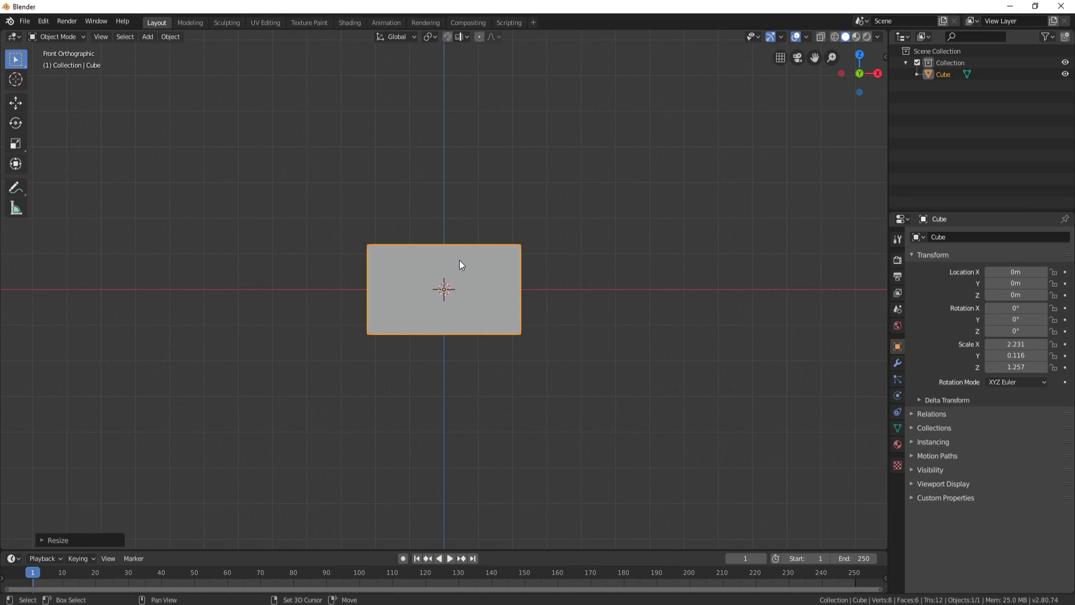
key("shift+space")
left_click(427, 286)
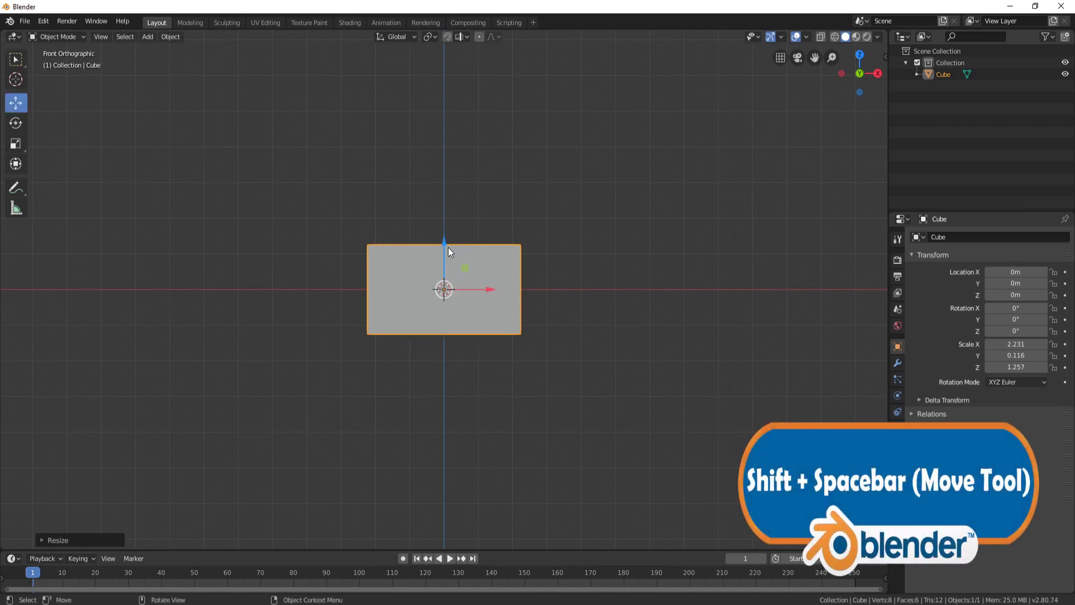
left_click_drag(448, 247, 455, 196)
Step: In Edit Mode, delete the large back face of the panel
middle_click_drag(600, 211, 544, 248)
scroll(536, 232, "up", 3)
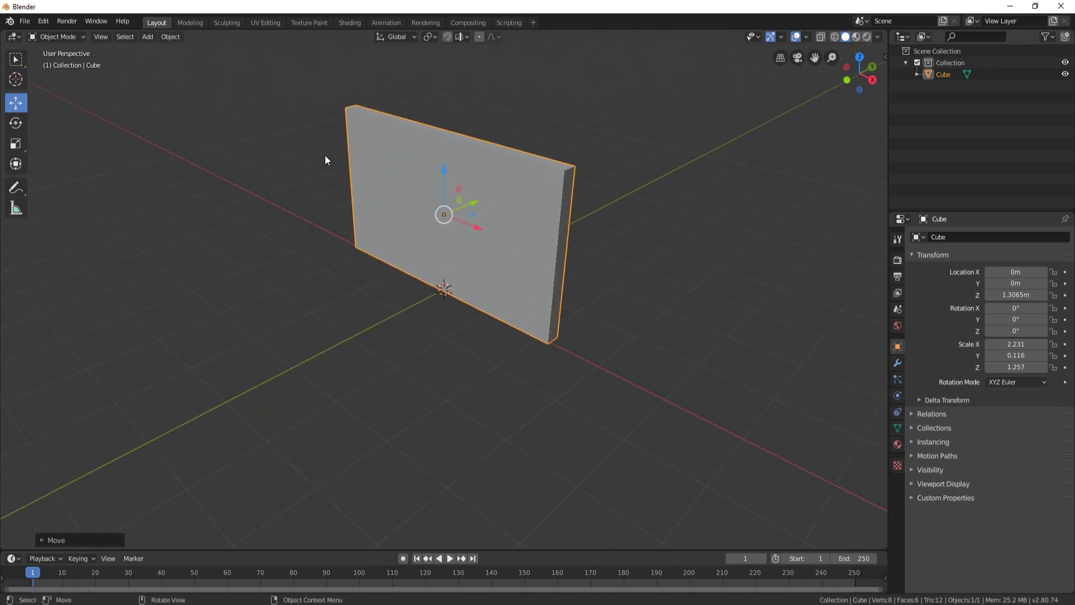
scroll(590, 168, "down", 1)
middle_click_drag(590, 168, 397, 120, "shift")
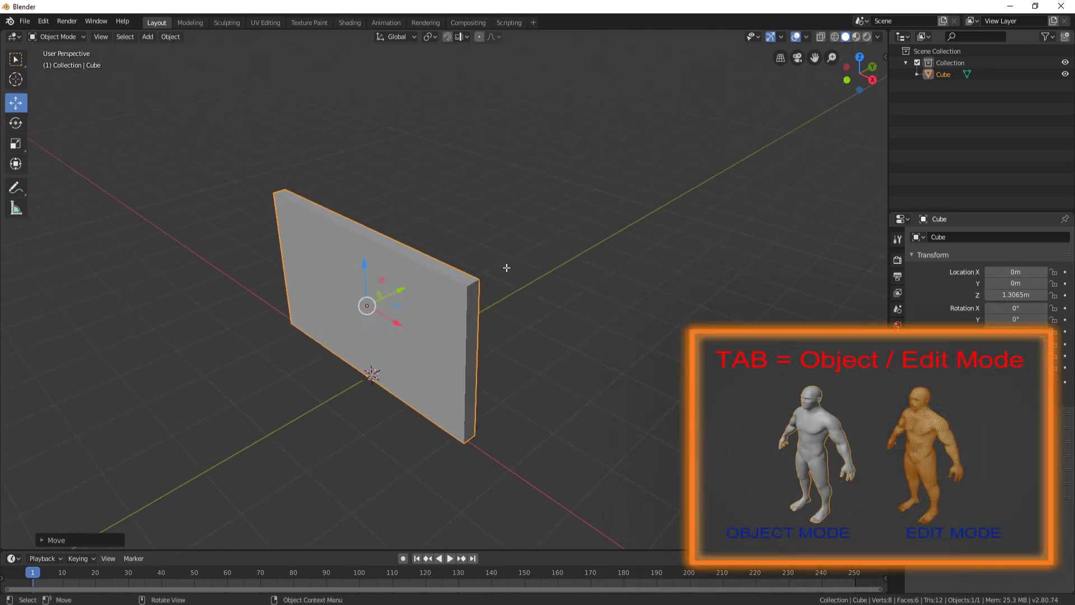
key("Tab")
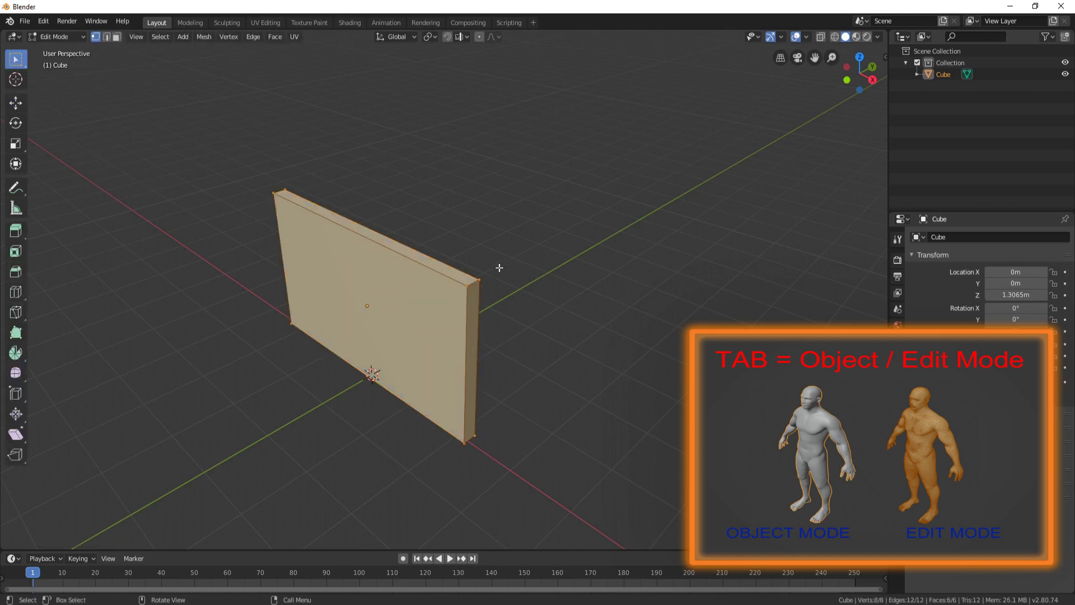
left_click(117, 37)
middle_click_drag(545, 161, 402, 236)
left_click(402, 236)
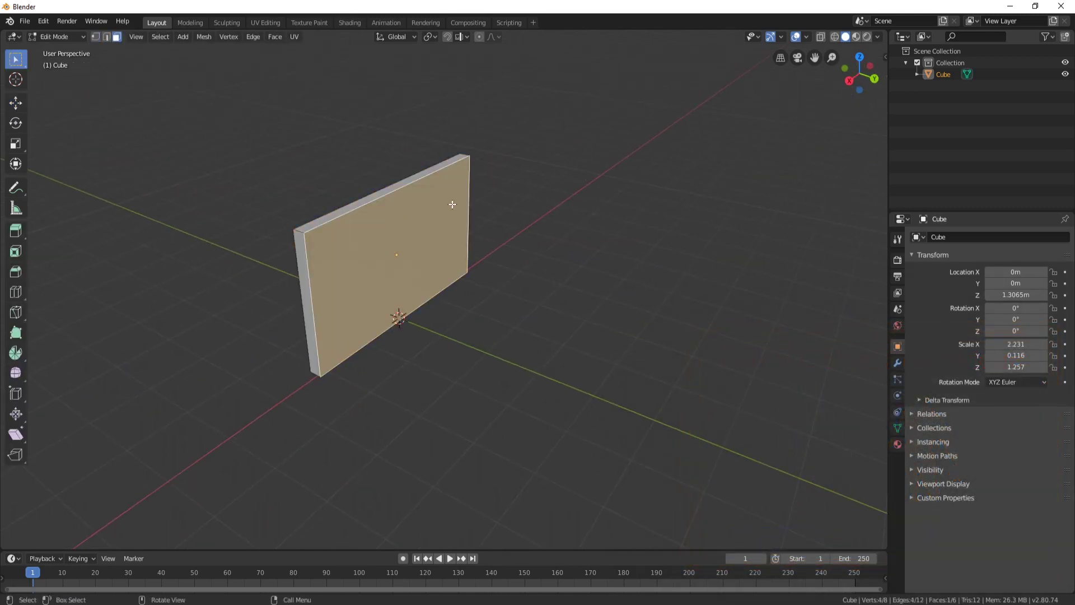
key("x")
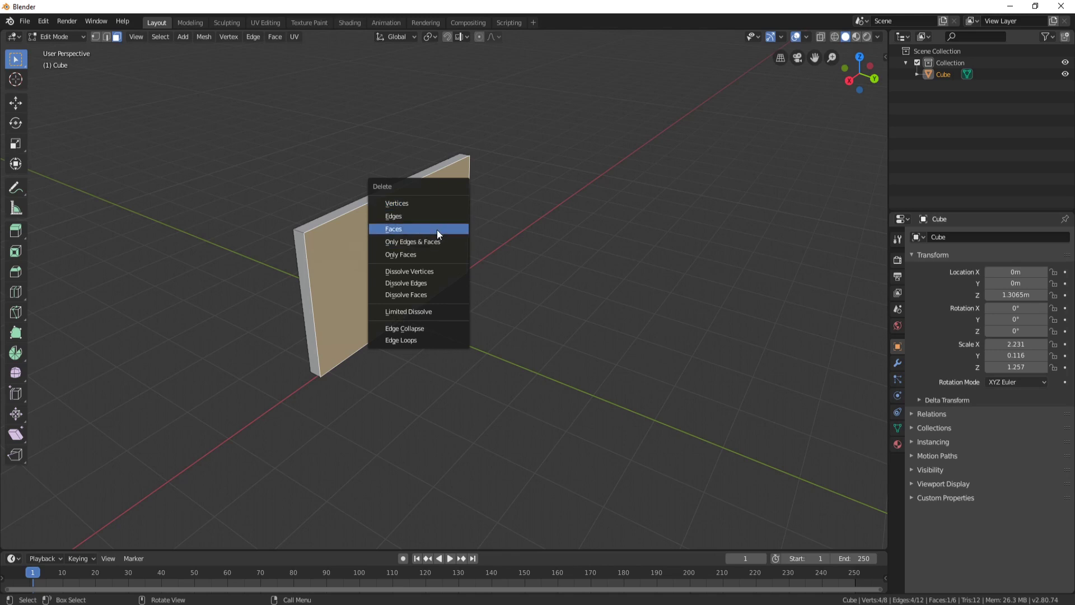
left_click(440, 230)
Step: Mark seams on the four short edges at the panel's corners
left_click(106, 36)
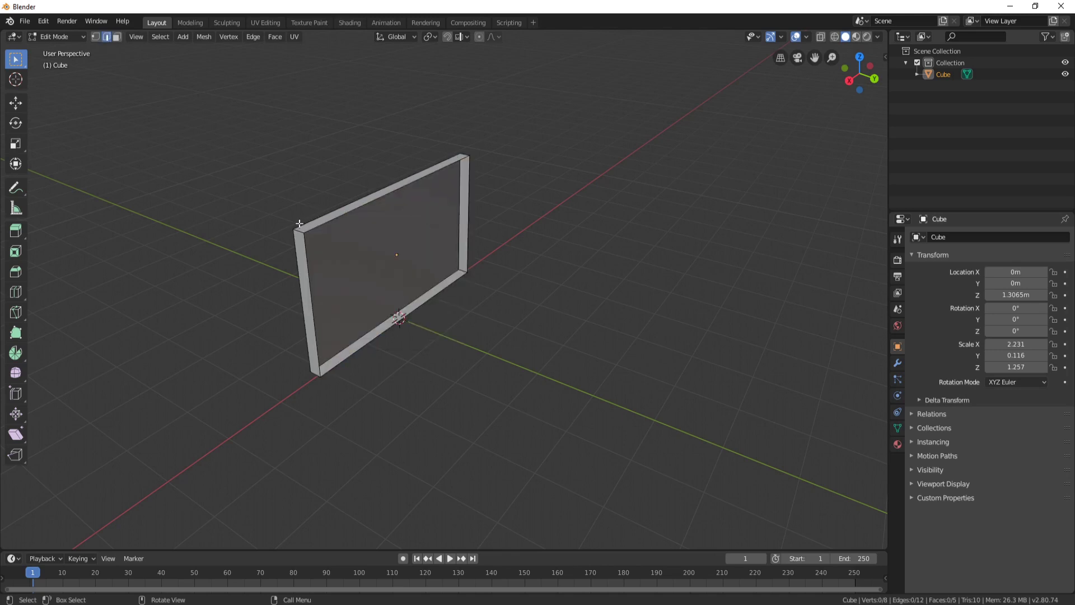
left_click(460, 173, "shift")
left_click(464, 273, "shift")
left_click(318, 380, "shift")
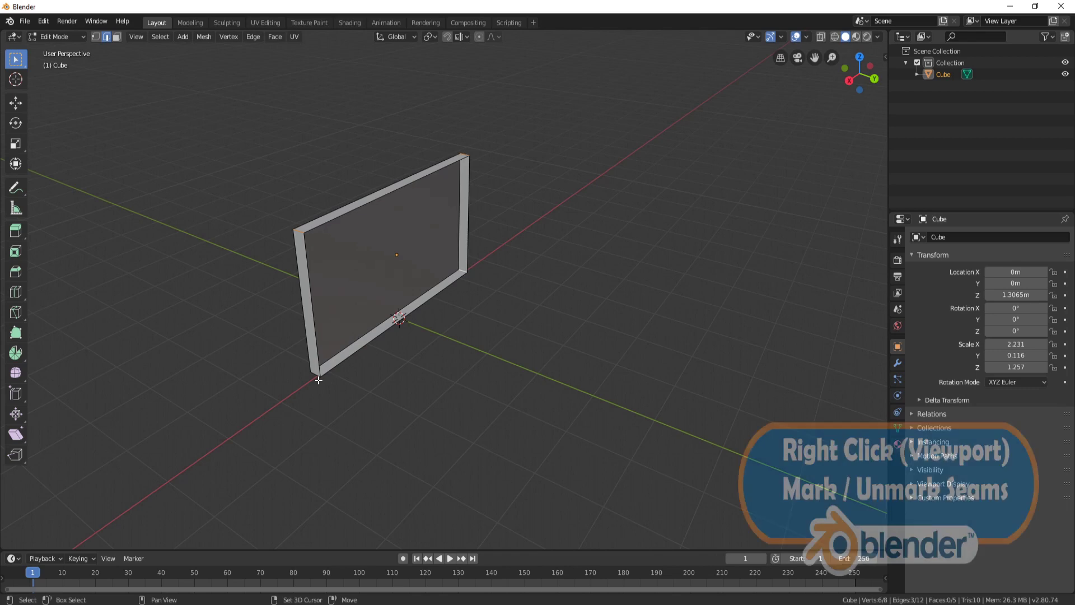
right_click(598, 295)
left_click(546, 475)
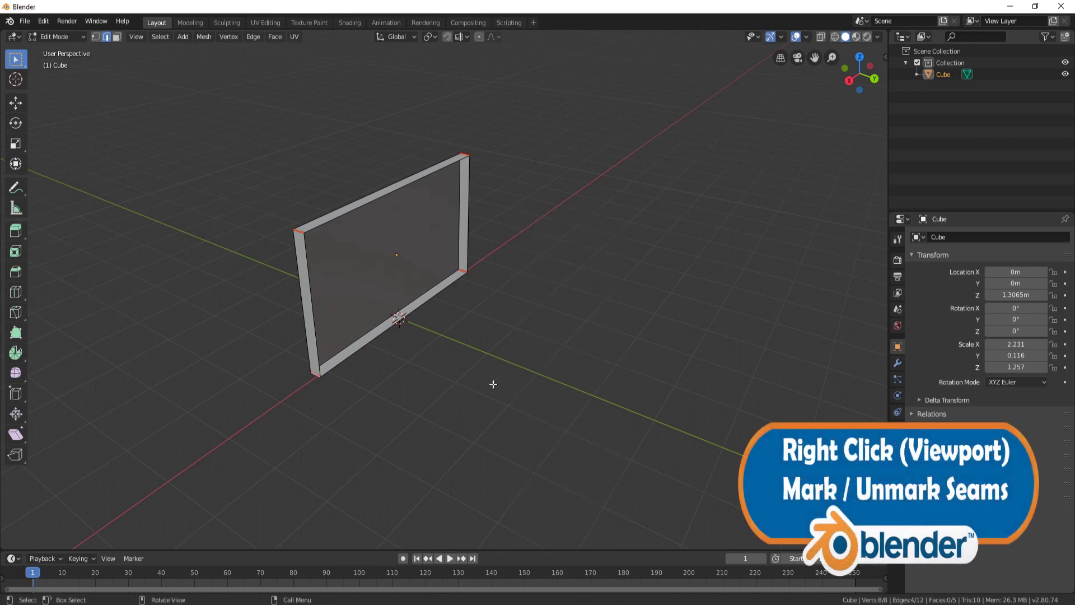
Step: In Object Mode, apply all transforms to the panel and set its origin to its geometry
key("Tab")
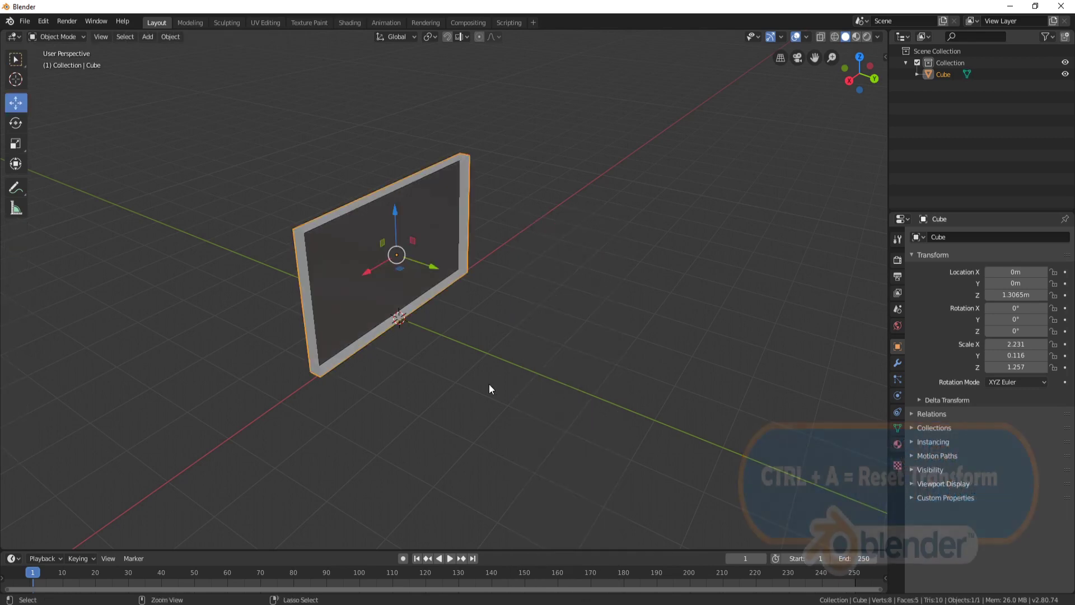
key("ctrl+a")
left_click(474, 419)
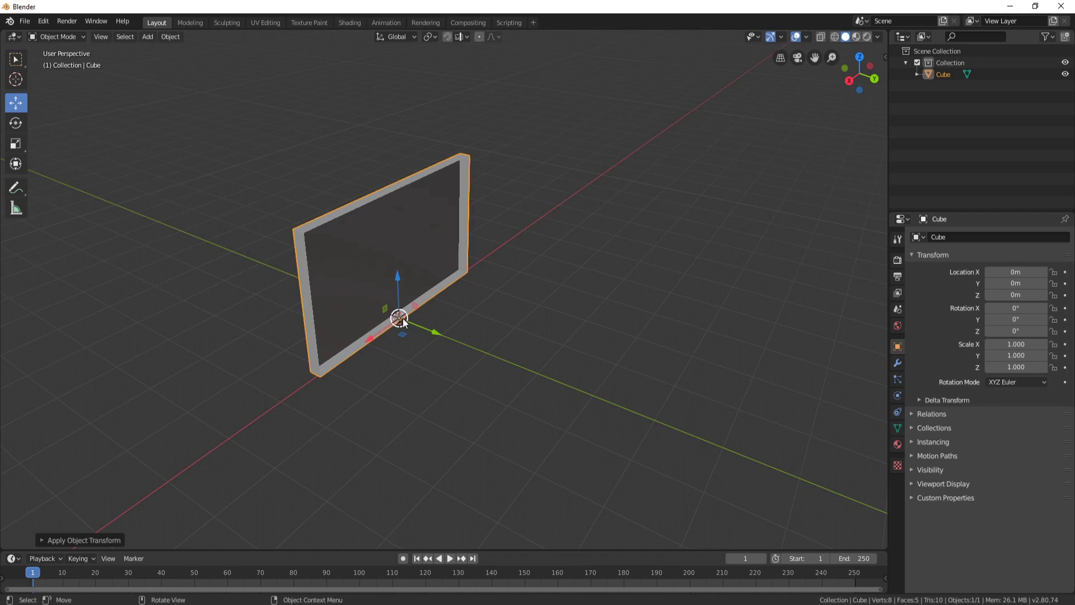
right_click(583, 254)
mouse_move(608, 280)
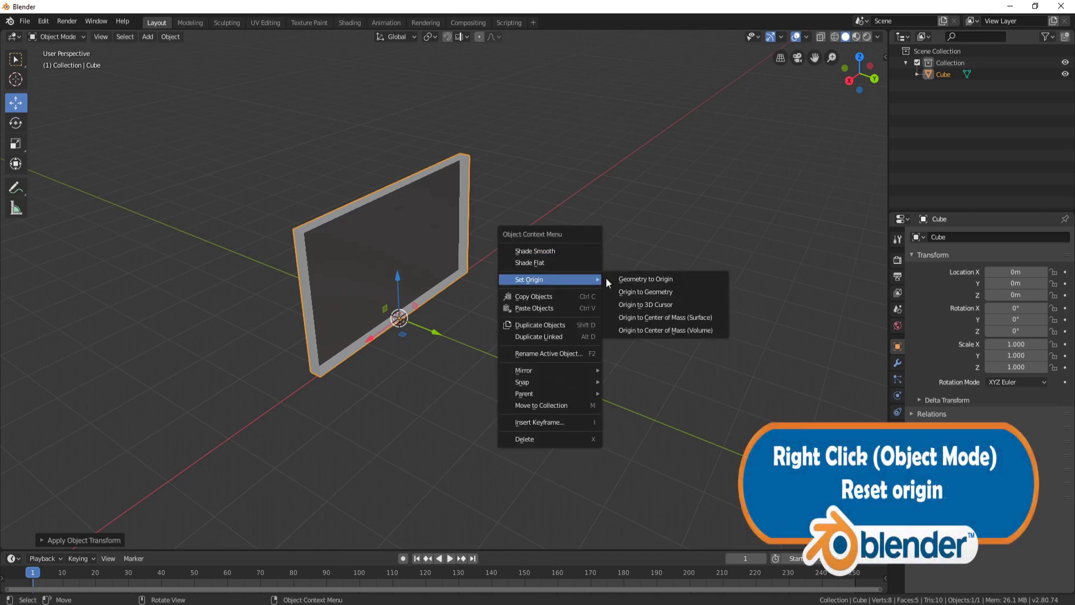
left_click(684, 292)
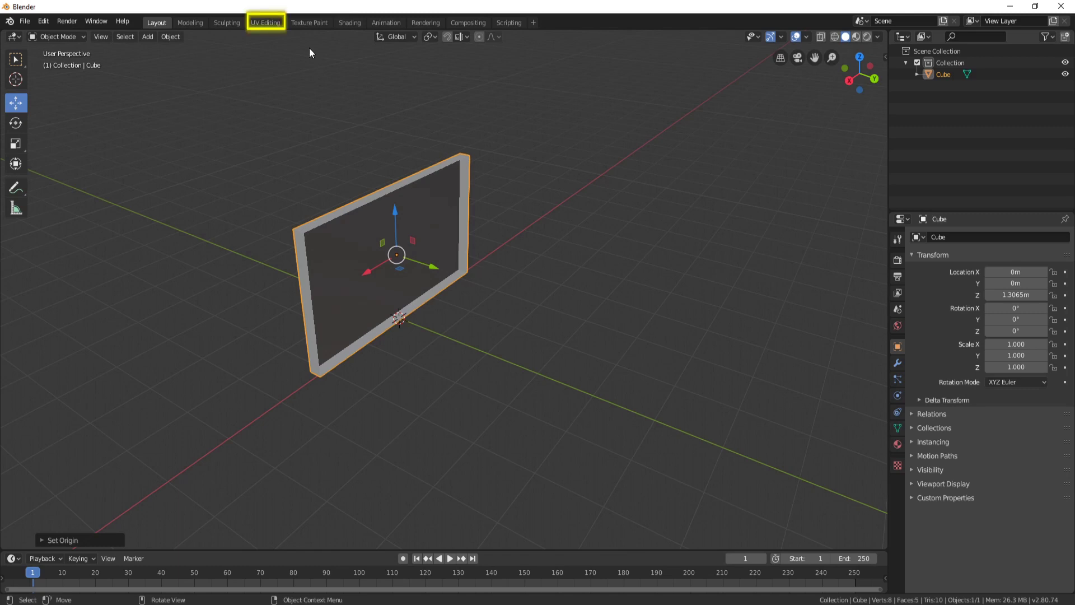
Step: In the UV Editing workspace, unwrap the panel's entire mesh along the marked seams
left_click(273, 23)
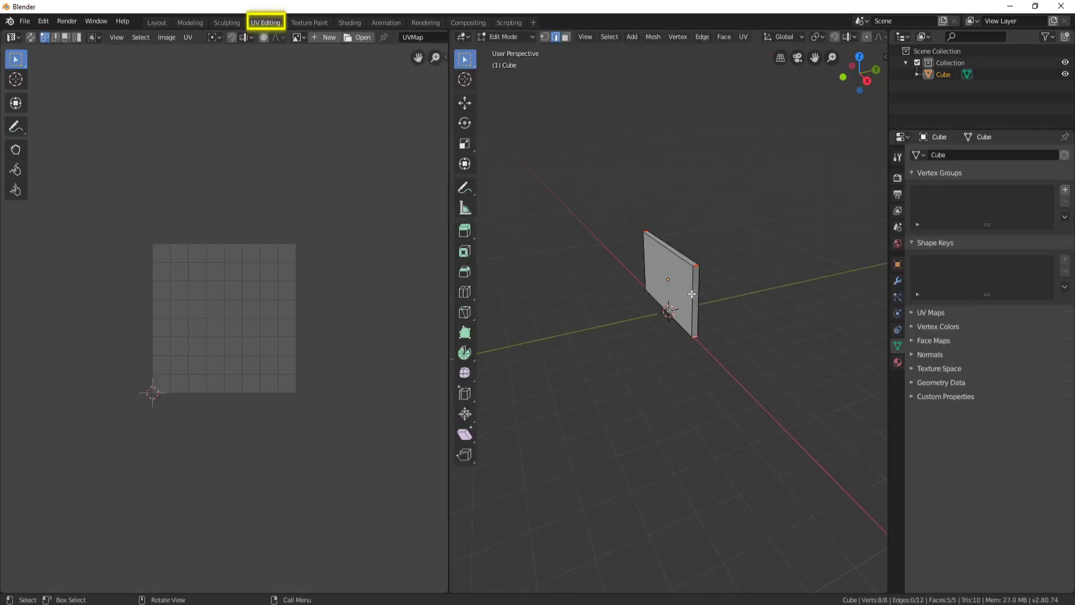
key("a")
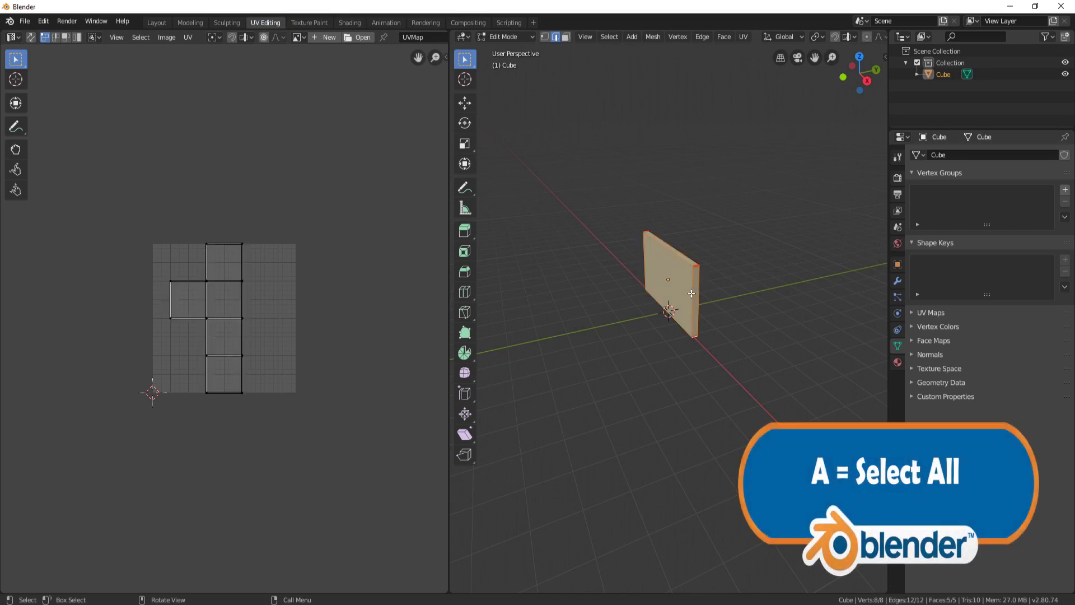
key("u")
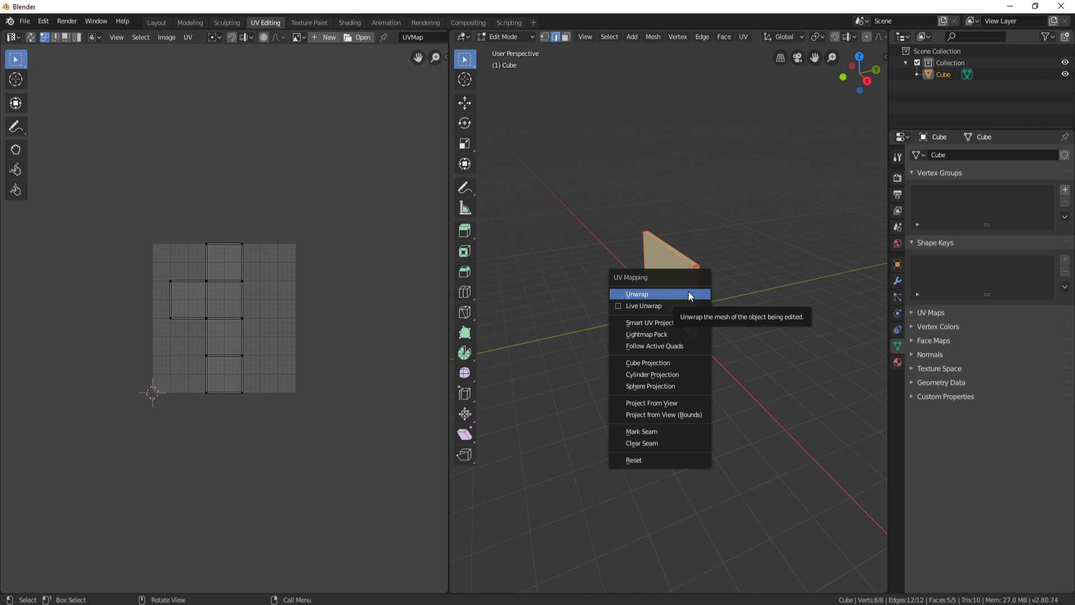
left_click(681, 291)
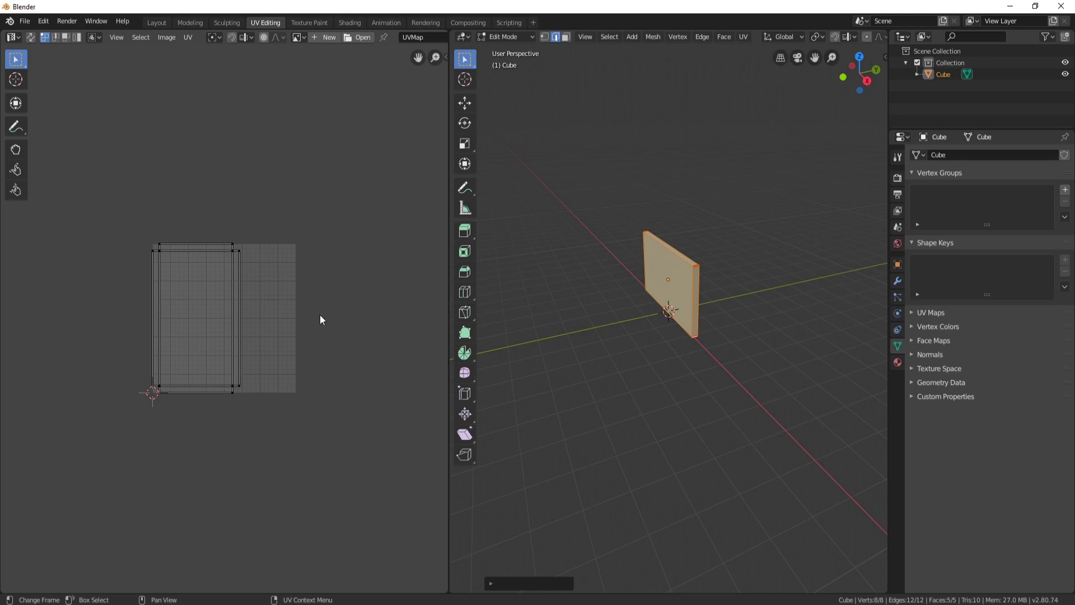
Step: Search the add-on preferences for "node" and check whether Node Wrangler is enabled
left_click(45, 22)
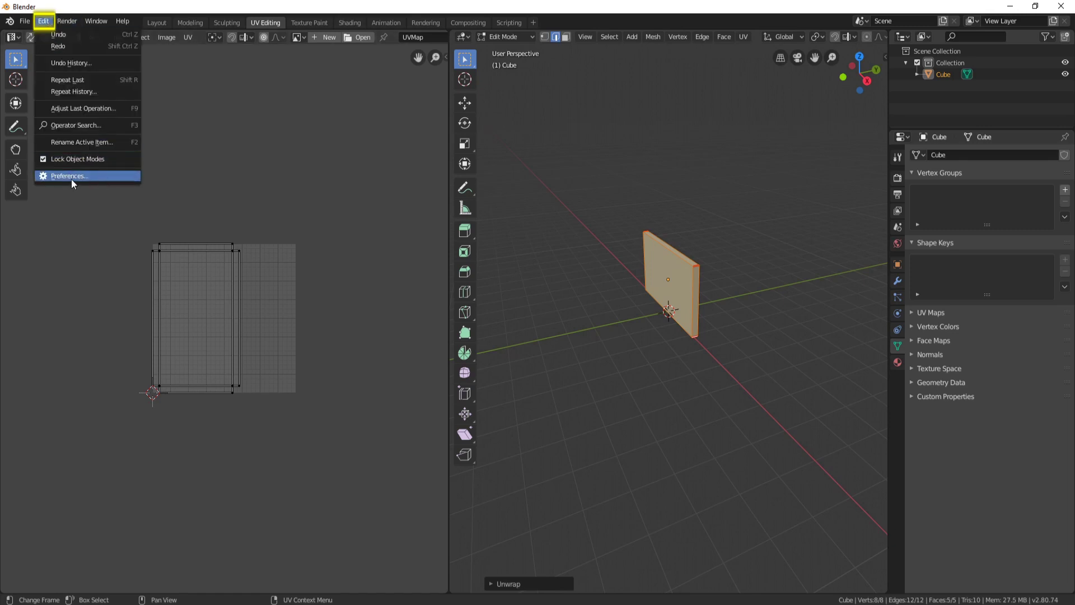
left_click(92, 177)
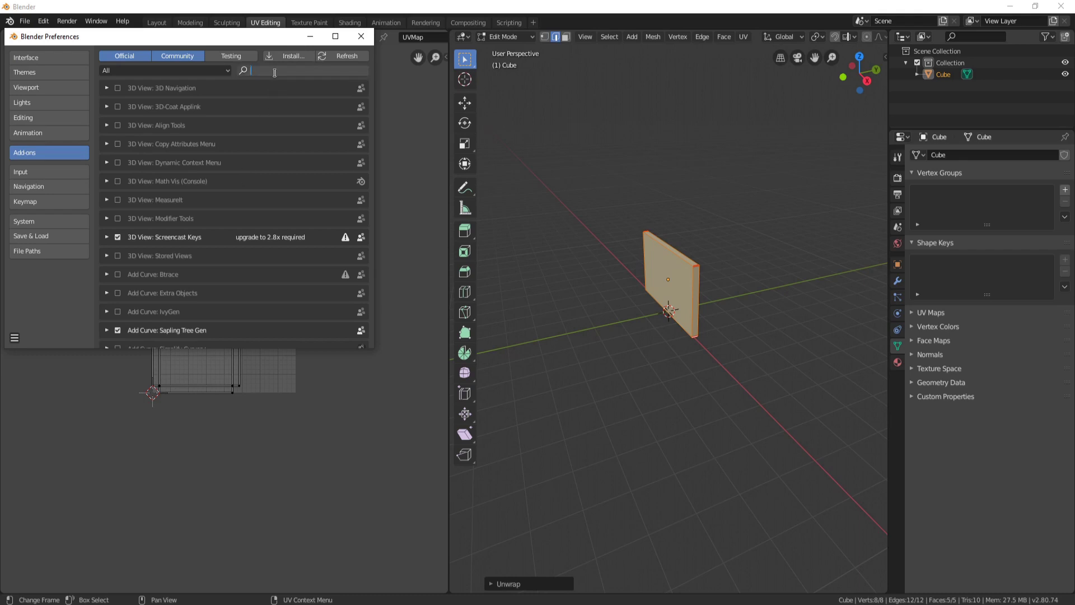
type("node")
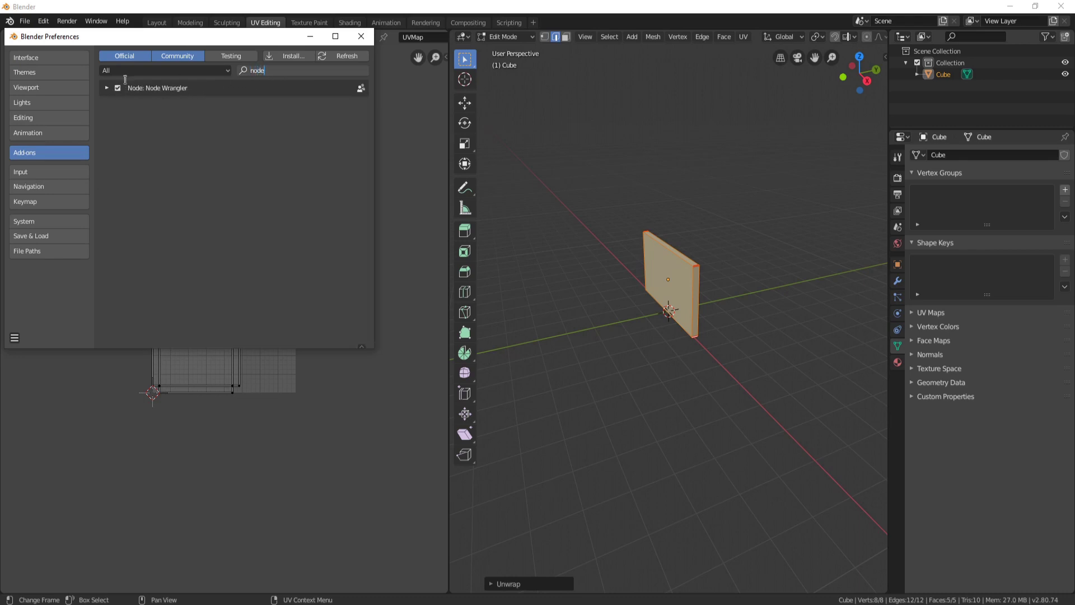
left_click(361, 37)
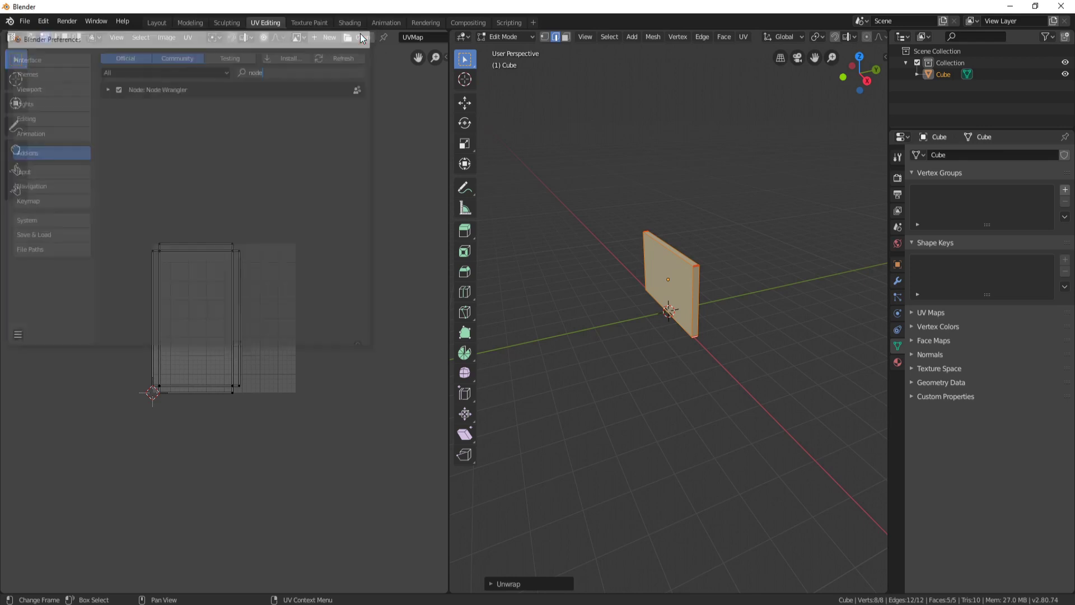
Step: Search the add-on preferences for "image" and check whether Import Images as Planes is enabled
left_click(44, 21)
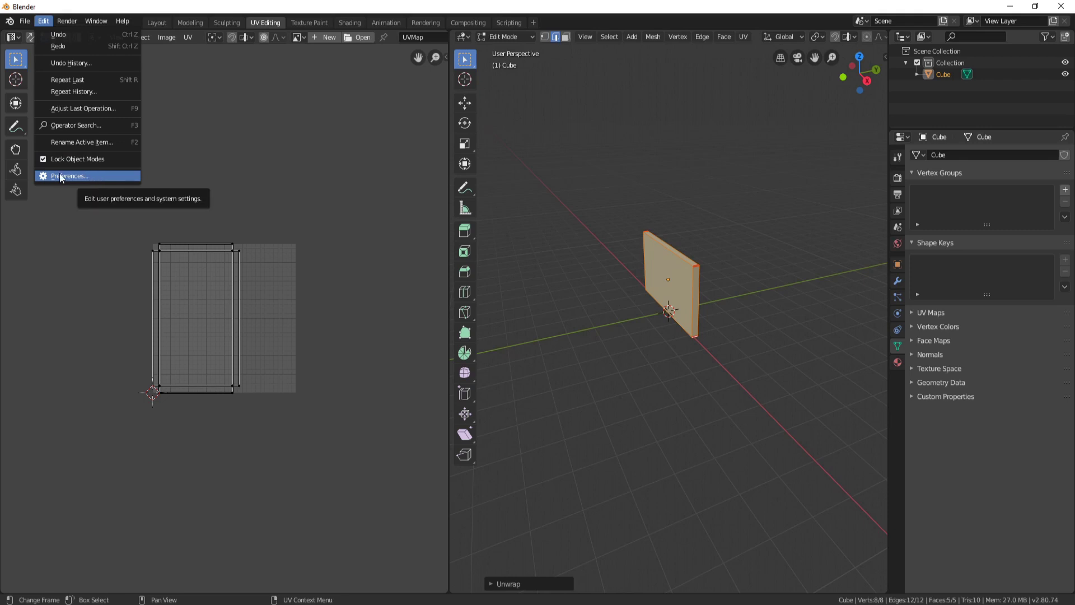
left_click(84, 178)
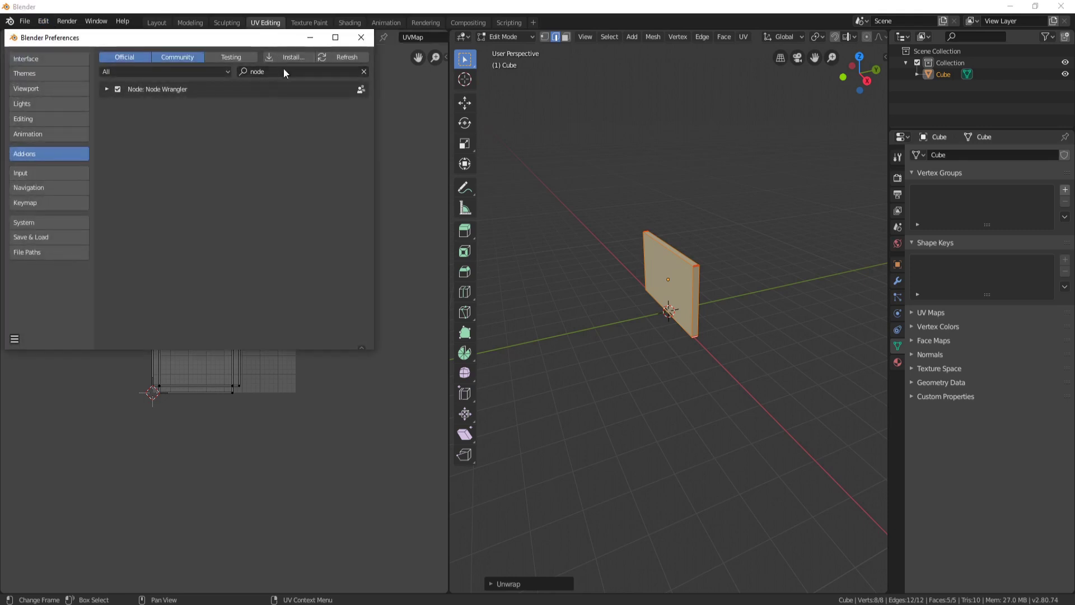
left_click(268, 72)
key("BackSpace")
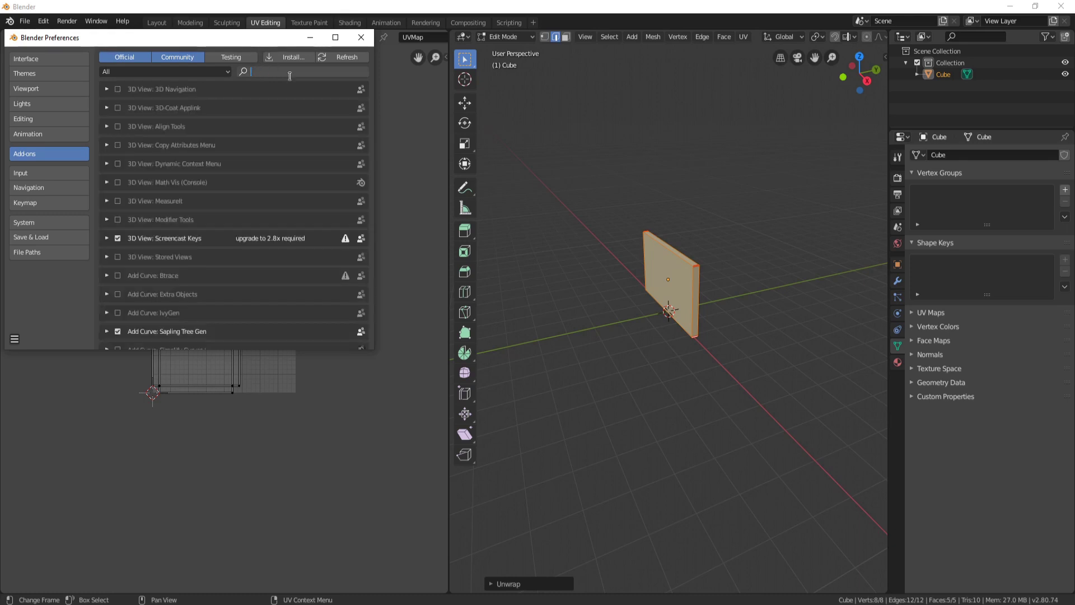
type("image")
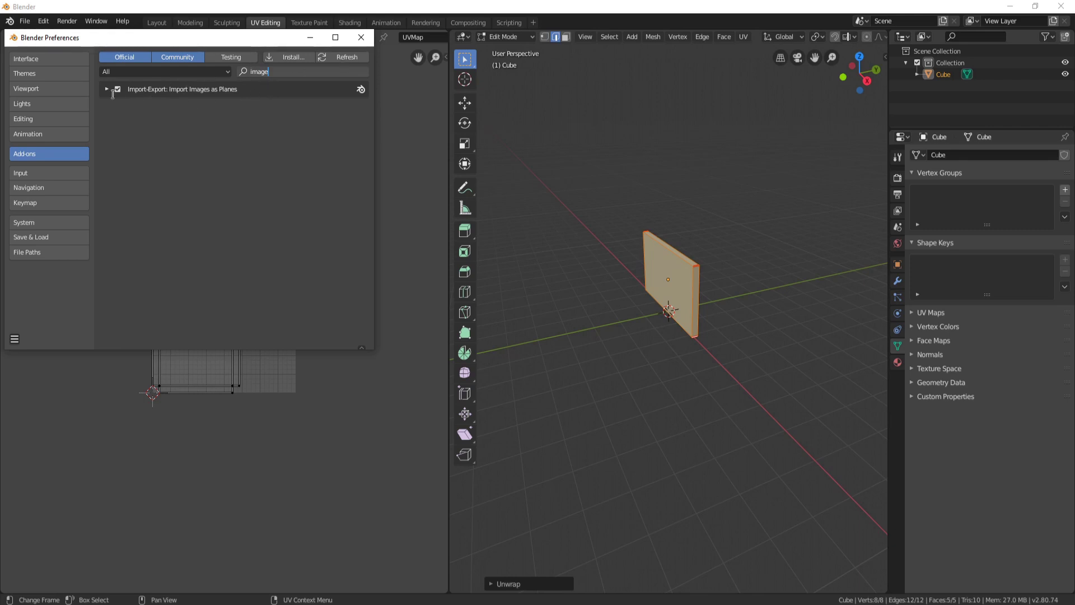
left_click(361, 37)
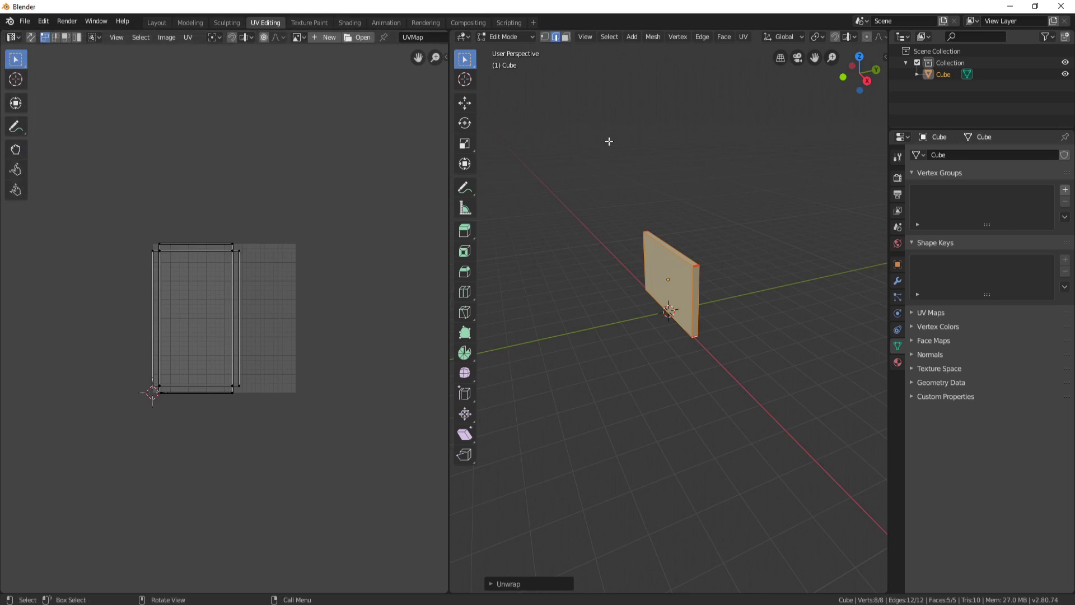
Step: In the Shading workspace, rename the panel's material to "Main wall Material"
left_click(898, 363)
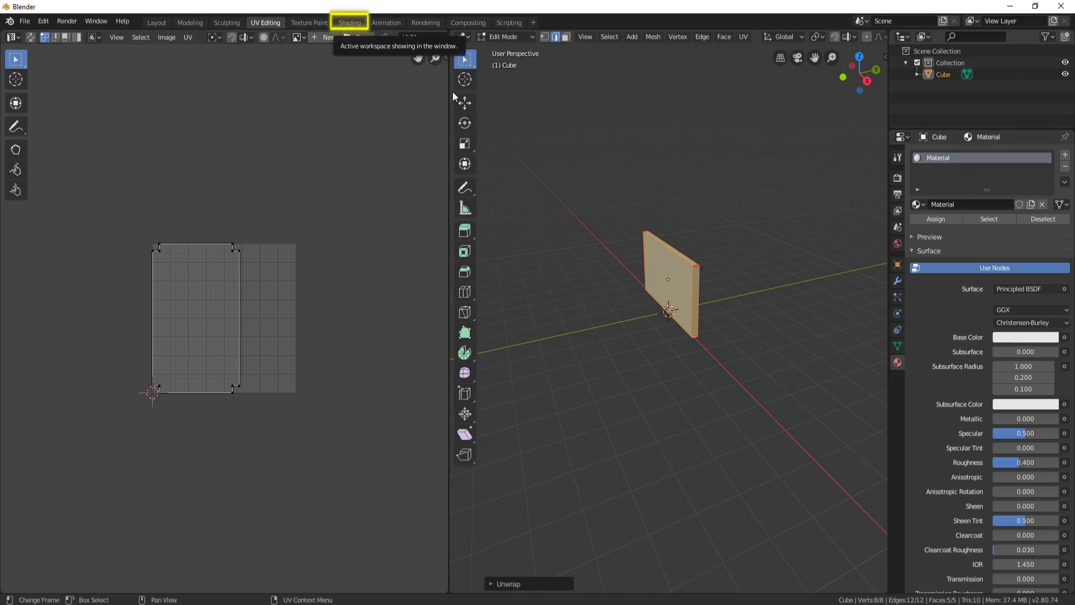
left_click(350, 23)
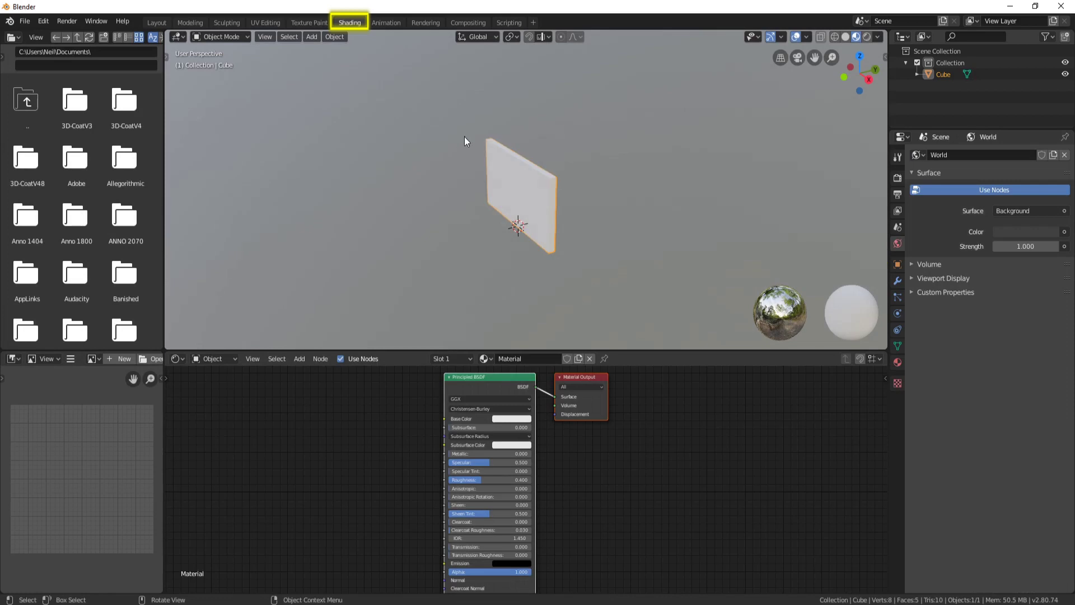
left_click(898, 362)
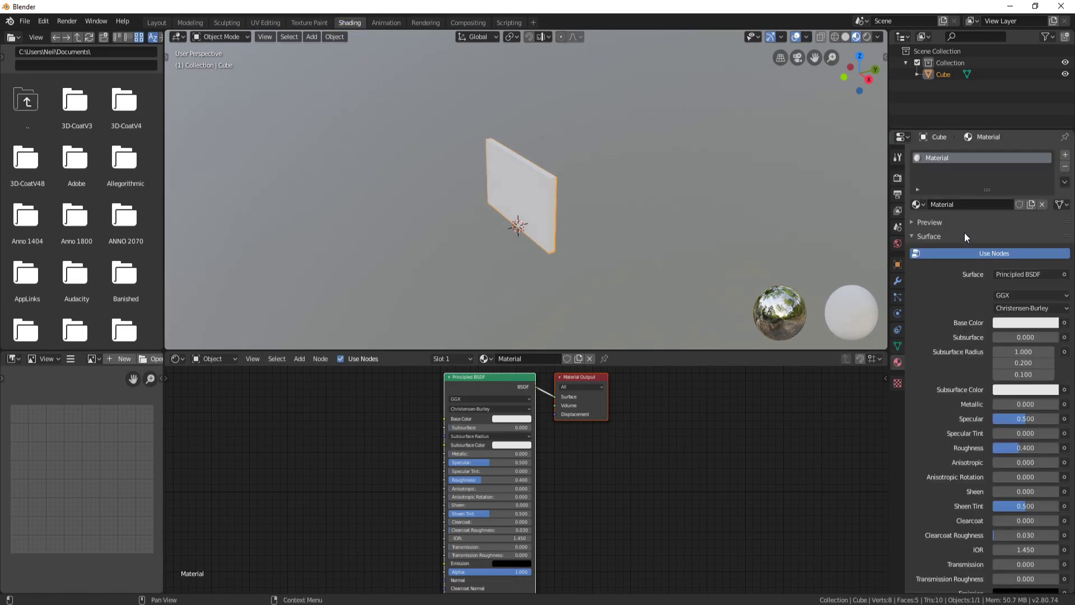
double_click(946, 158)
type("Main wall Mater")
key("Return")
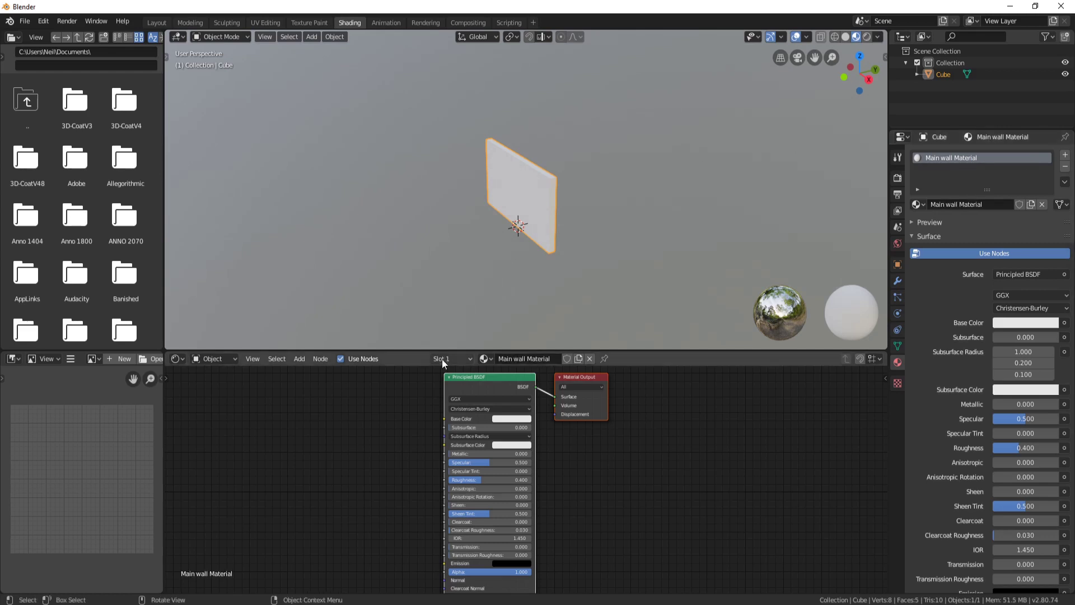
Step: Enlarge the shader node editor area and move the Principled BSDF node up and away from the Material Output node
scroll(517, 388, "down", 2)
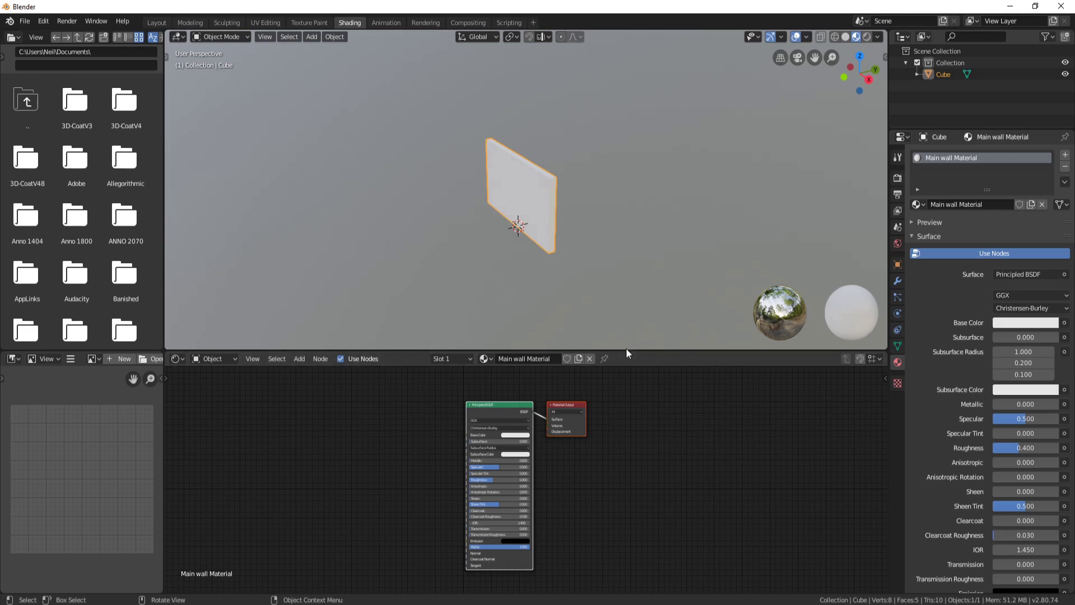
left_click_drag(626, 350, 621, 237)
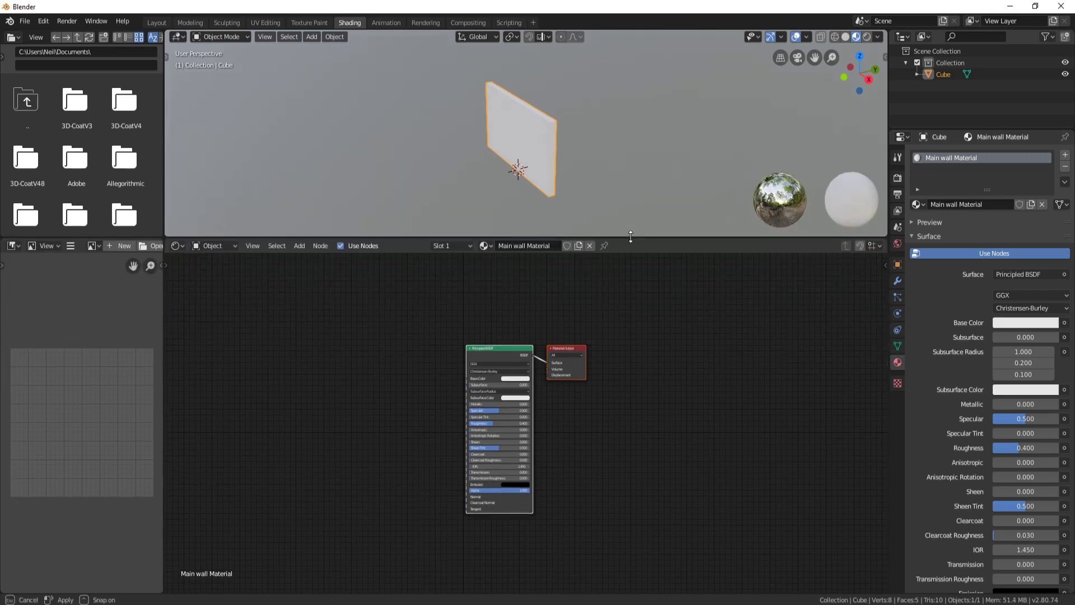
left_click(504, 349)
left_click_drag(482, 351, 419, 317)
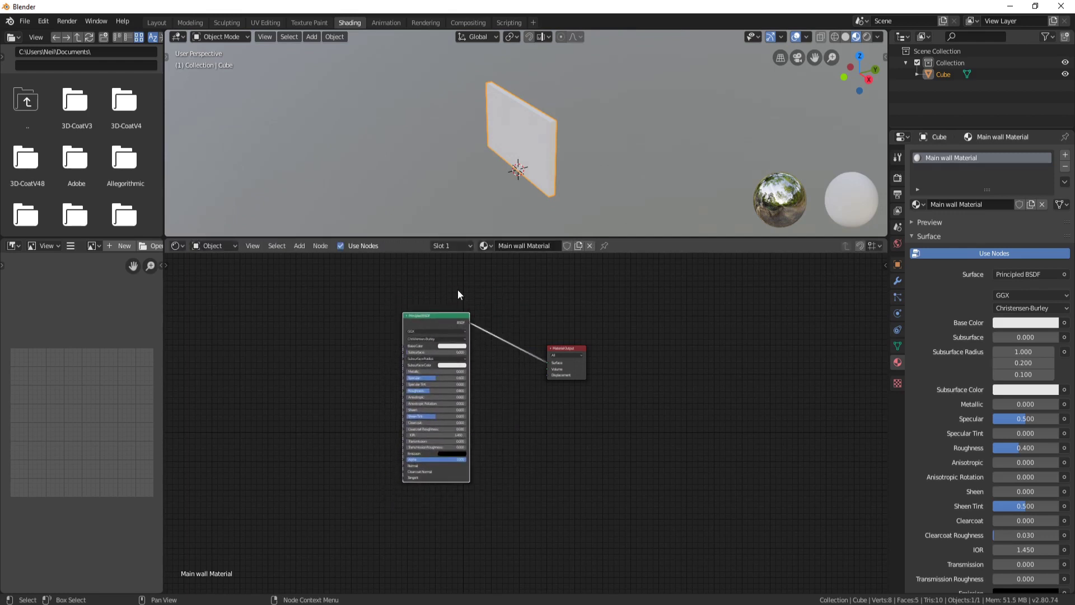
Step: Load the Building Walls White Color, Height, Metallic, NormalOpenGL and Roughness maps onto the Principled BSDF with Node Wrangler's Principled Texture Setup
key("ctrl+shift+t")
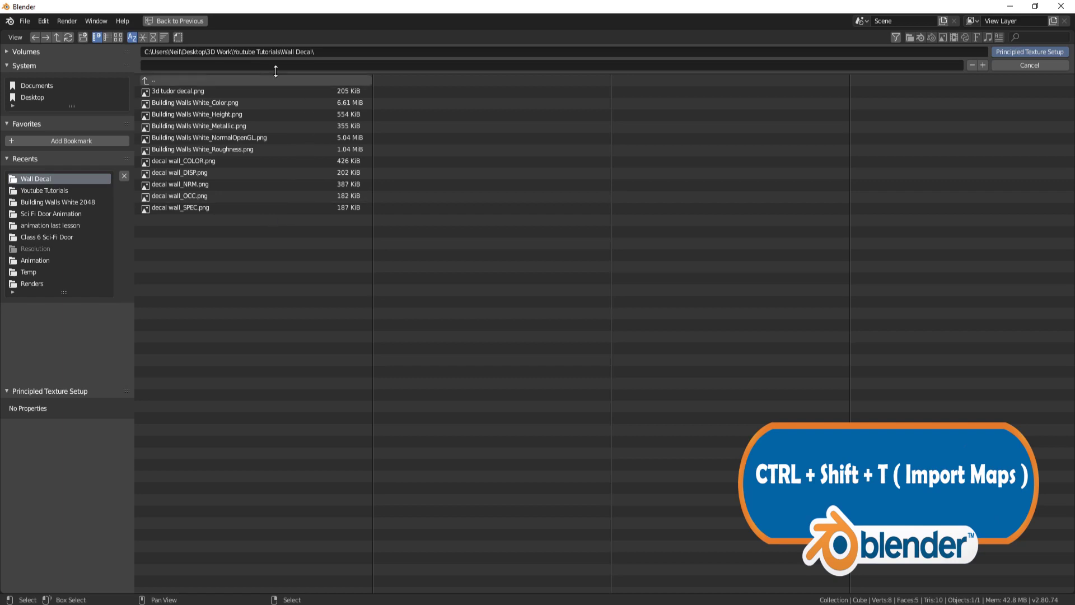
left_click(118, 37)
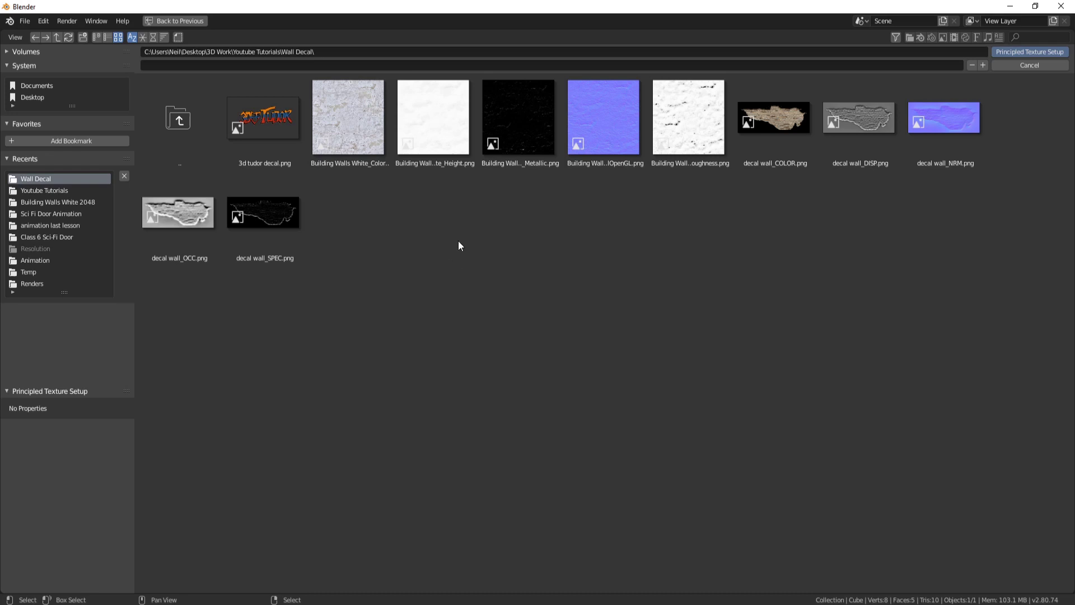
left_click(362, 127)
left_click(444, 120, "shift")
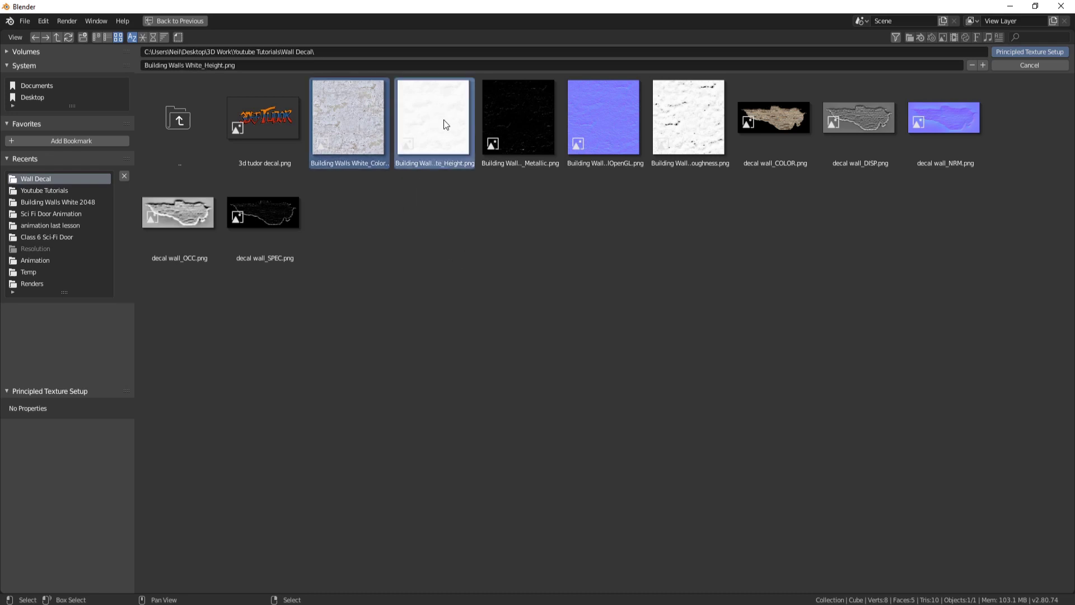
left_click(597, 143, "shift")
left_click(680, 129, "shift")
left_click(526, 134, "shift")
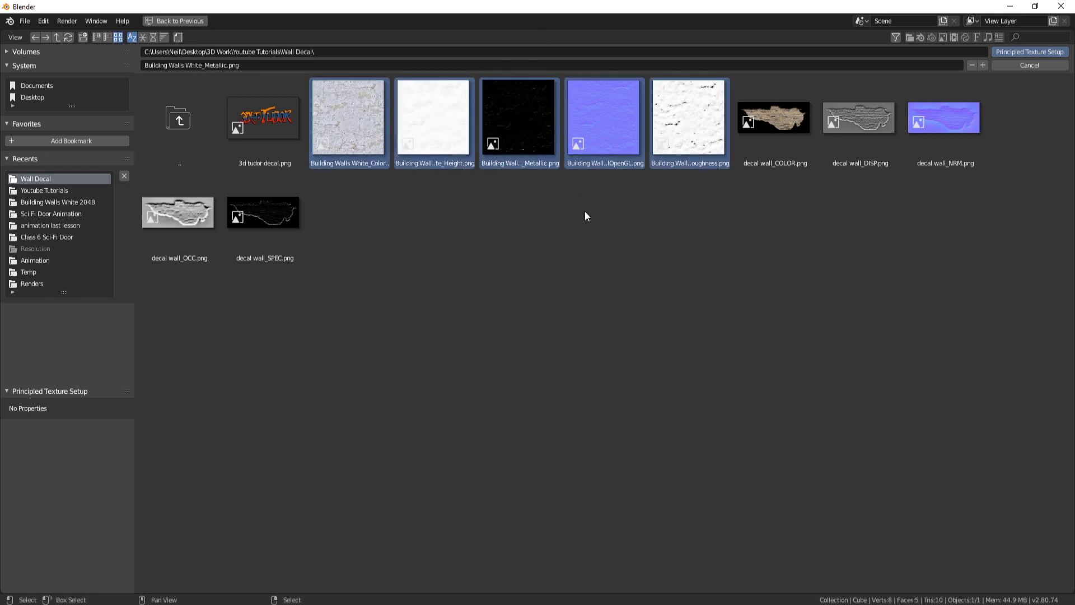
left_click(1034, 51)
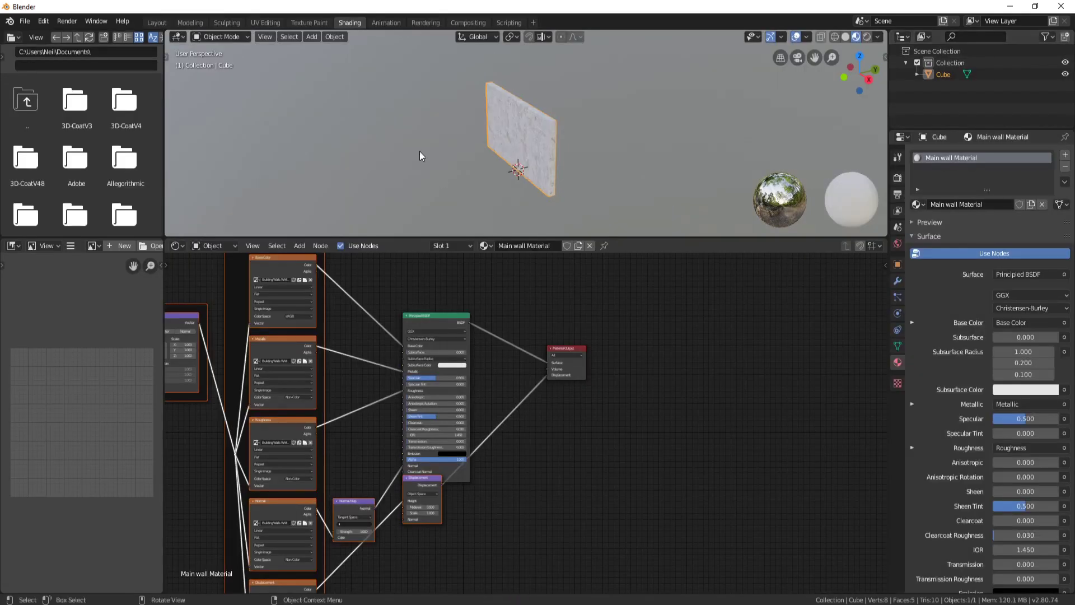
Step: Inspect the textured wall up close, then show it with material preview shading in the Modeling workspace
middle_click_drag(435, 166, 529, 150)
scroll(558, 118, "up", 6)
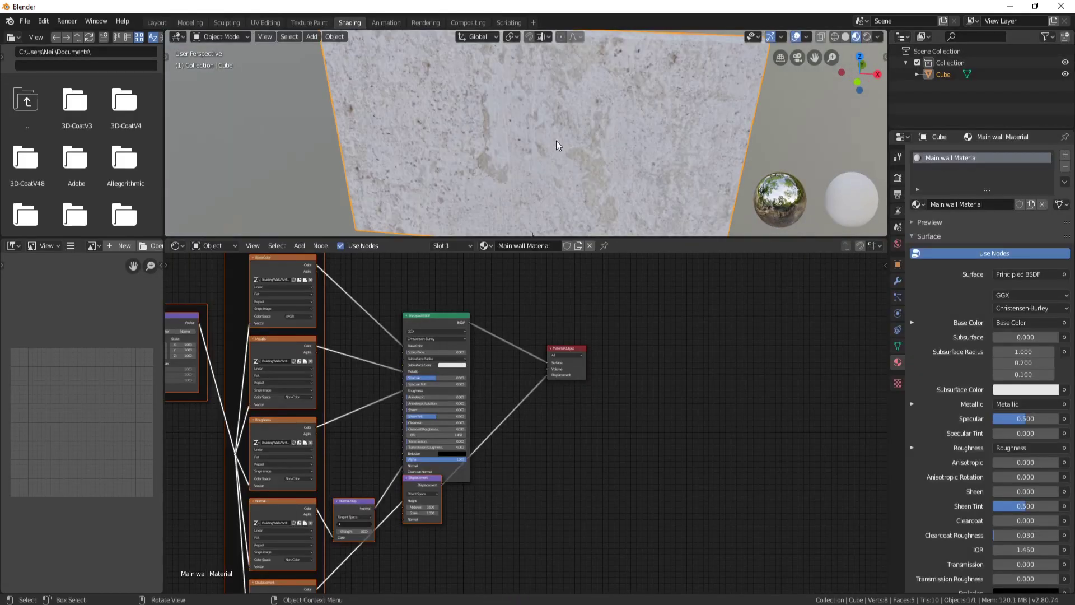
scroll(557, 140, "down", 2)
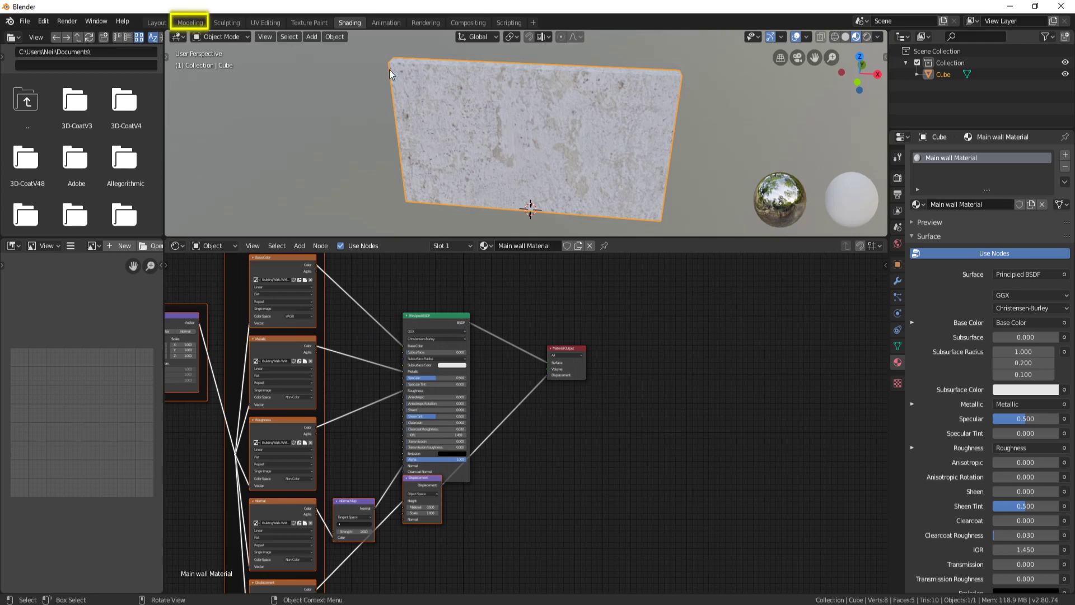
left_click(190, 23)
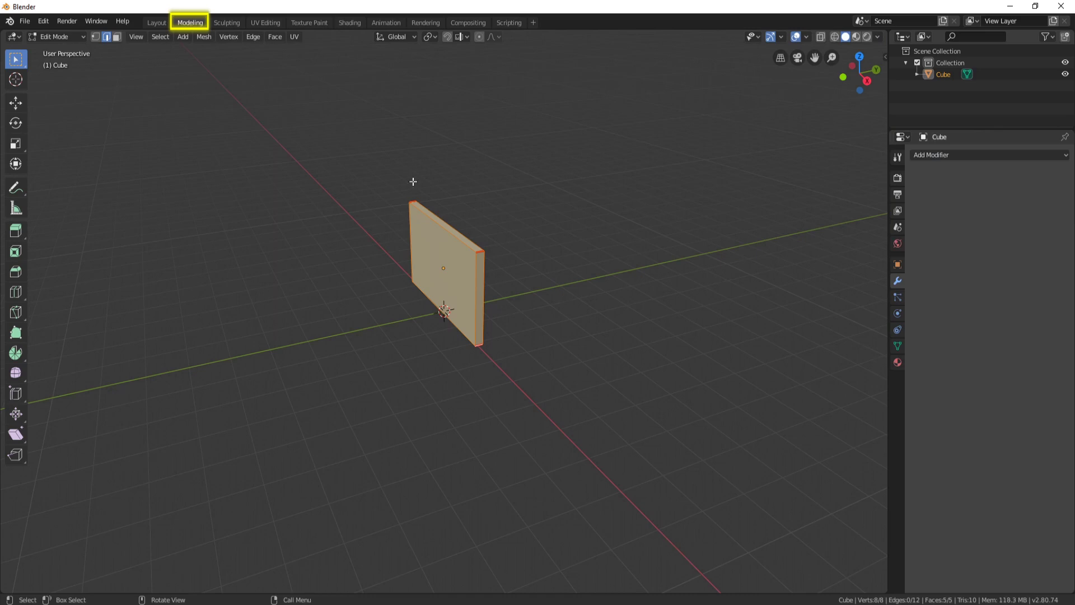
left_click(856, 36)
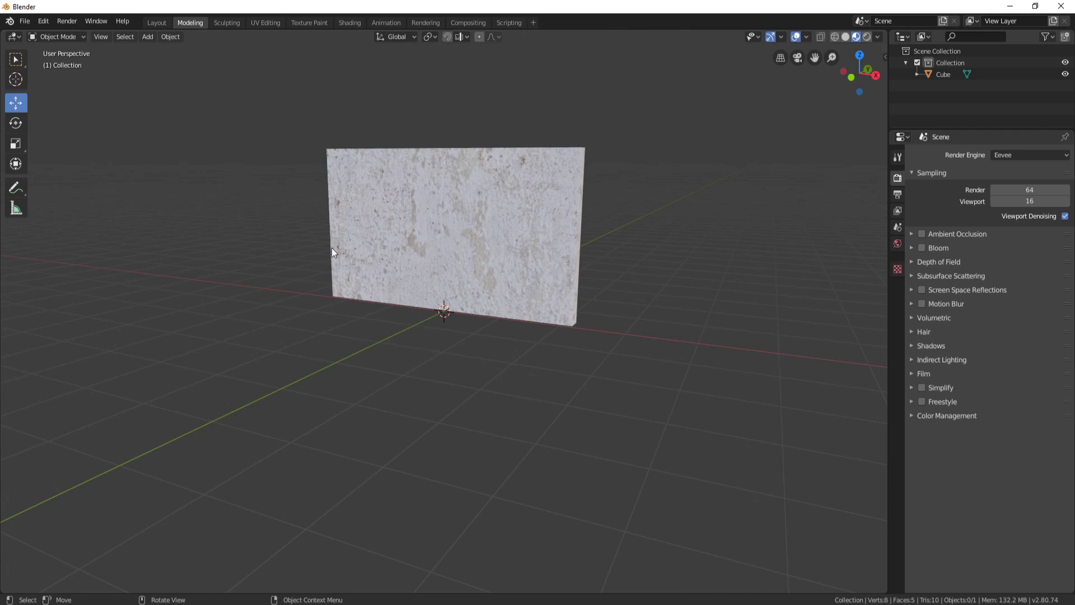
Step: Import decal wall.png from the Wall Decal folder as an image plane
left_click(24, 21)
mouse_move(76, 182)
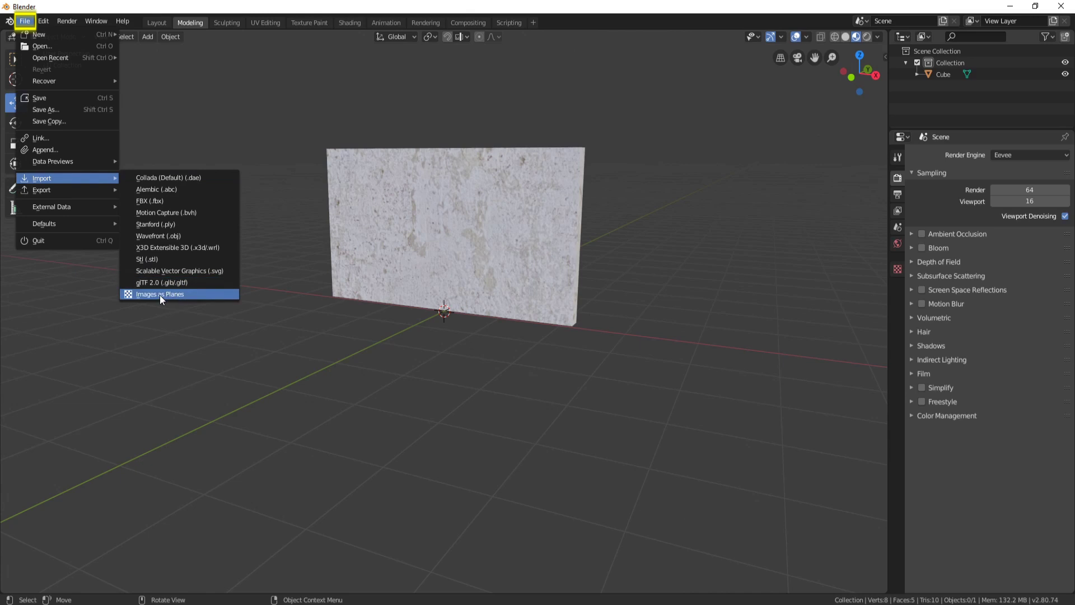
left_click(191, 295)
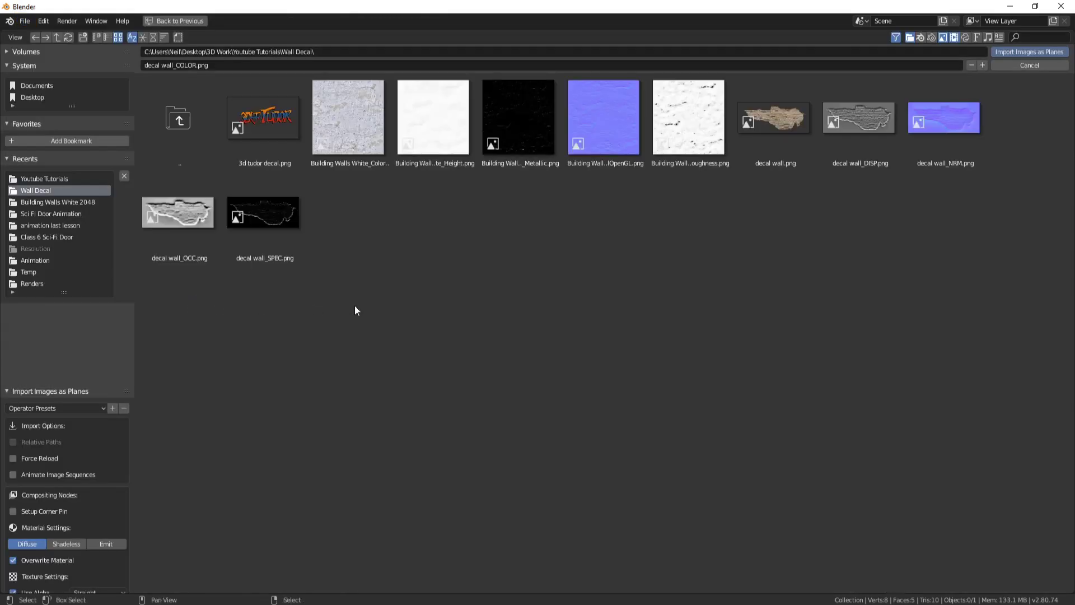
left_click(788, 124)
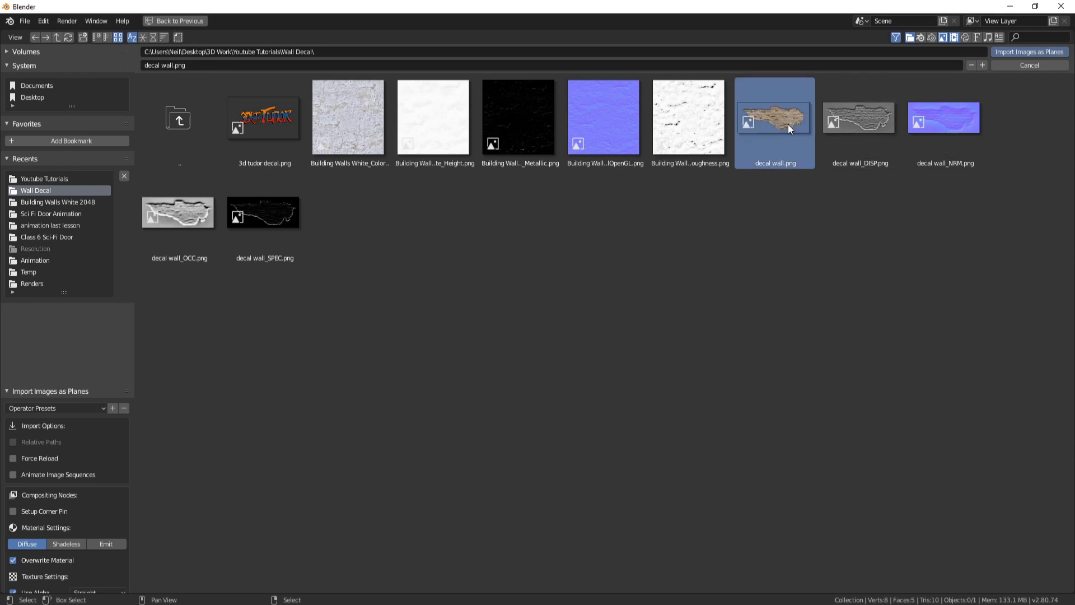
double_click(788, 124)
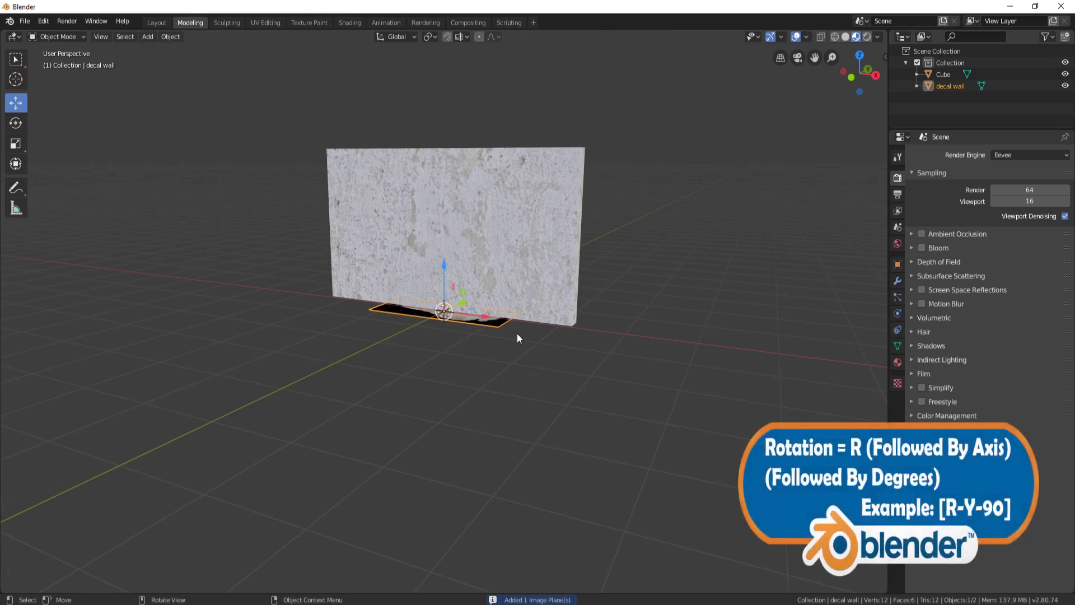
Step: Rotate the decal plane 90 degrees about the X axis and move it out in front of the wall
type("r")
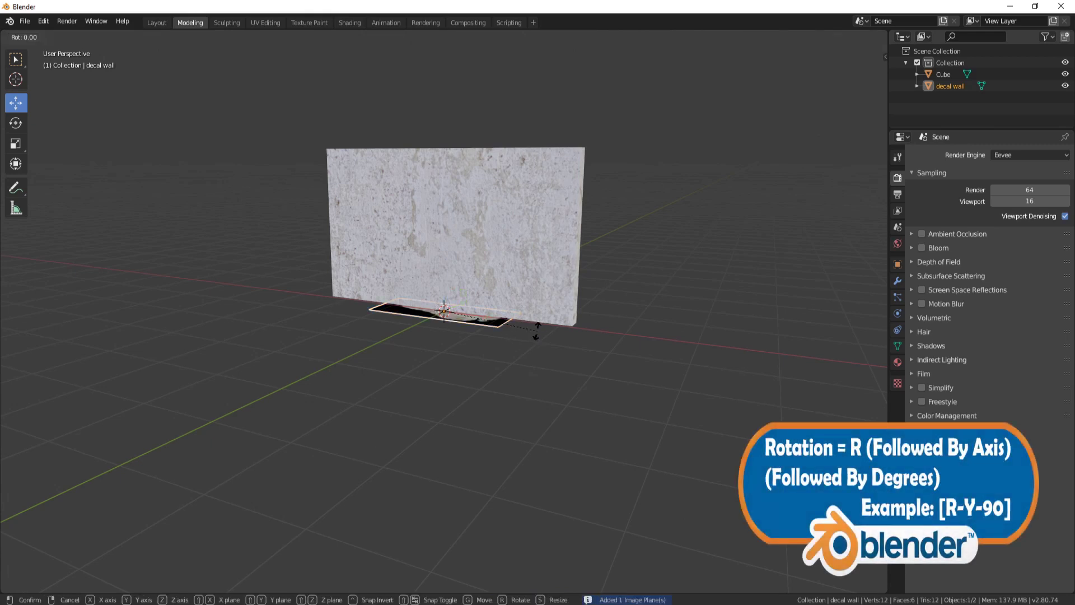
type("x90")
key("Return")
middle_click_drag(549, 318, 474, 309)
left_click_drag(490, 306, 453, 316)
middle_click_drag(466, 315, 584, 308)
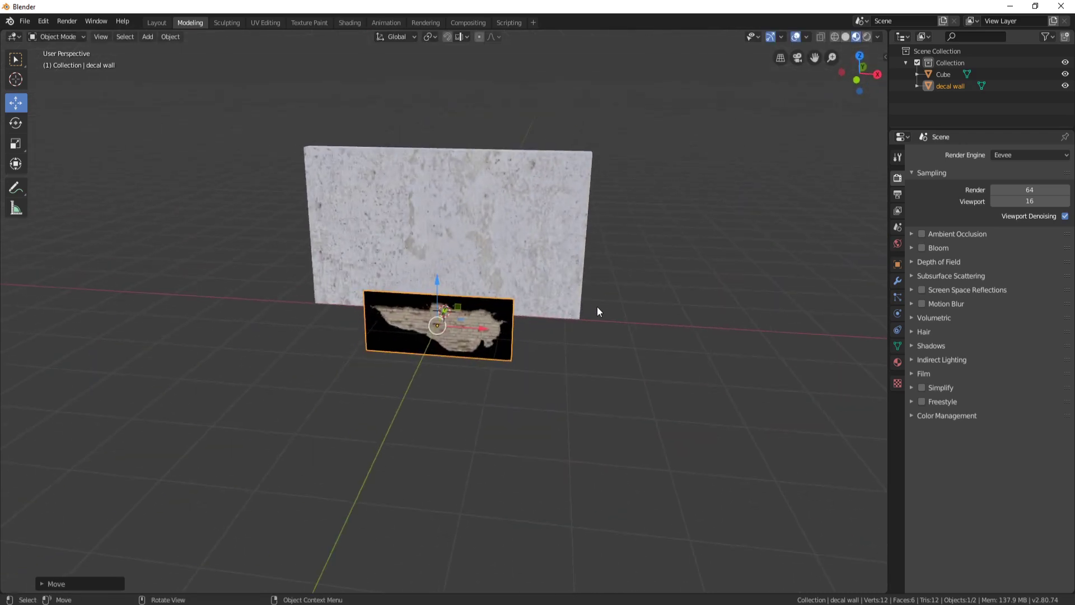
Step: In front view, raise the decal plane about 1.27 m along the Z axis onto the wall area
key("KP_1")
key("g")
key("z")
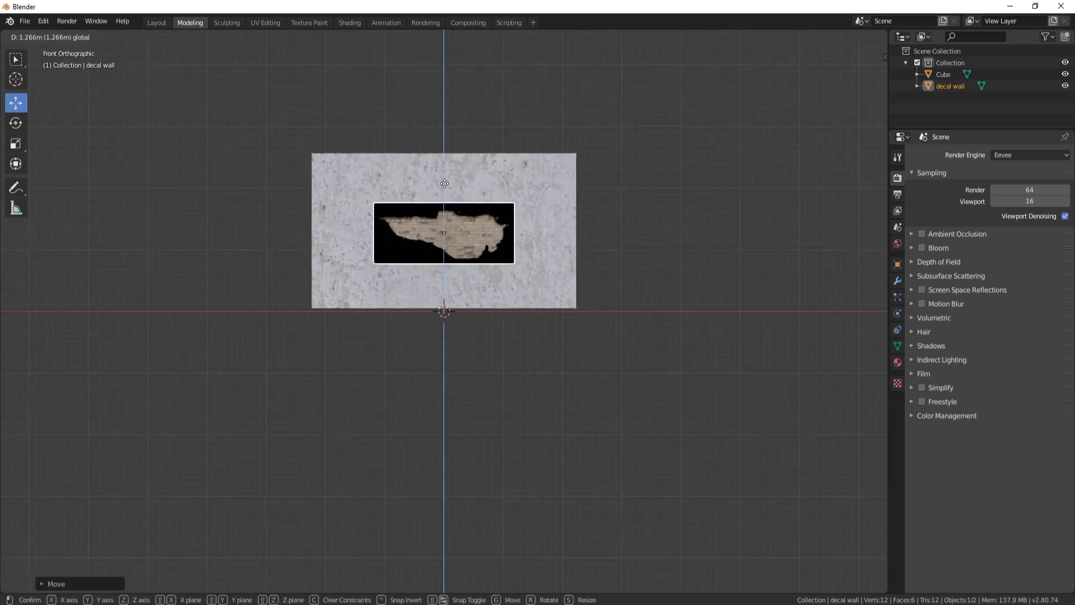
left_click(444, 183)
Step: Scale the decal plane up to span most of the wall's width and lower it about 0.2 m along the Z axis
scroll(482, 247, "up", 3)
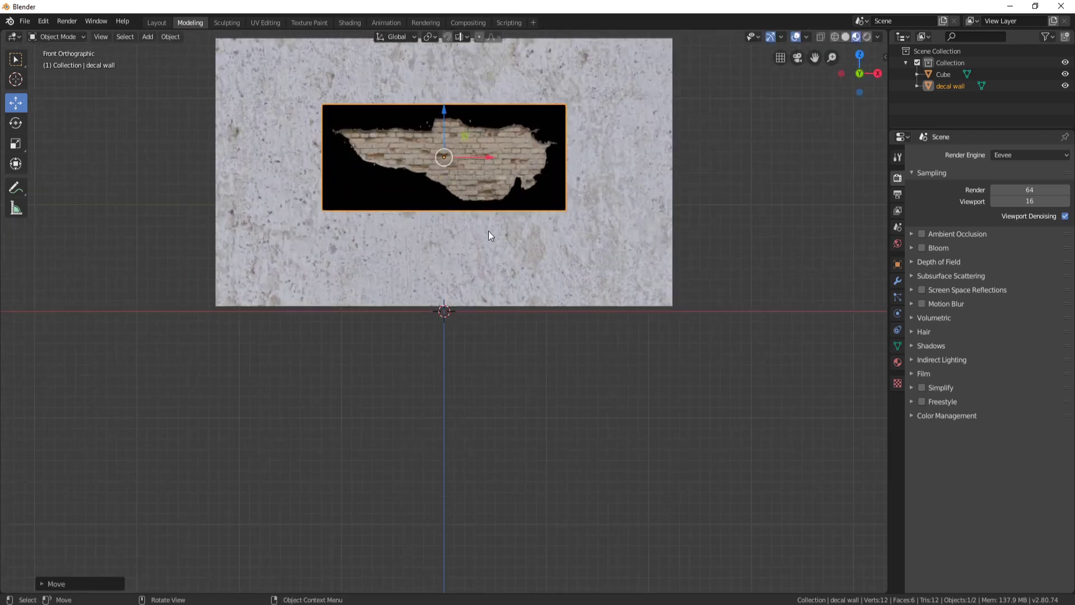
middle_click_drag(485, 215, 467, 267, "shift")
key("s")
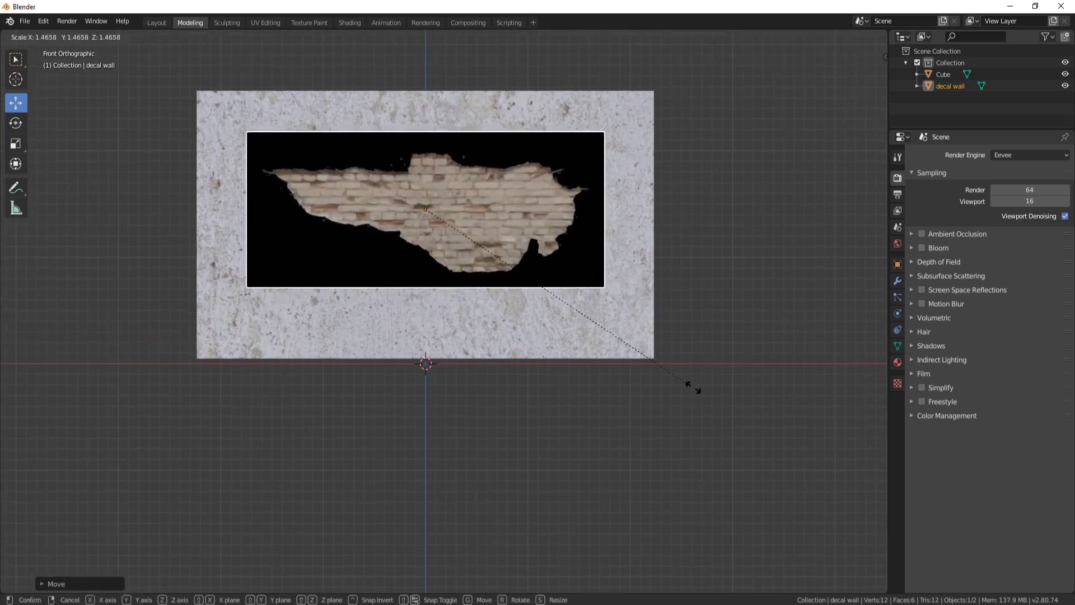
left_click(578, 240)
key("g")
key("z")
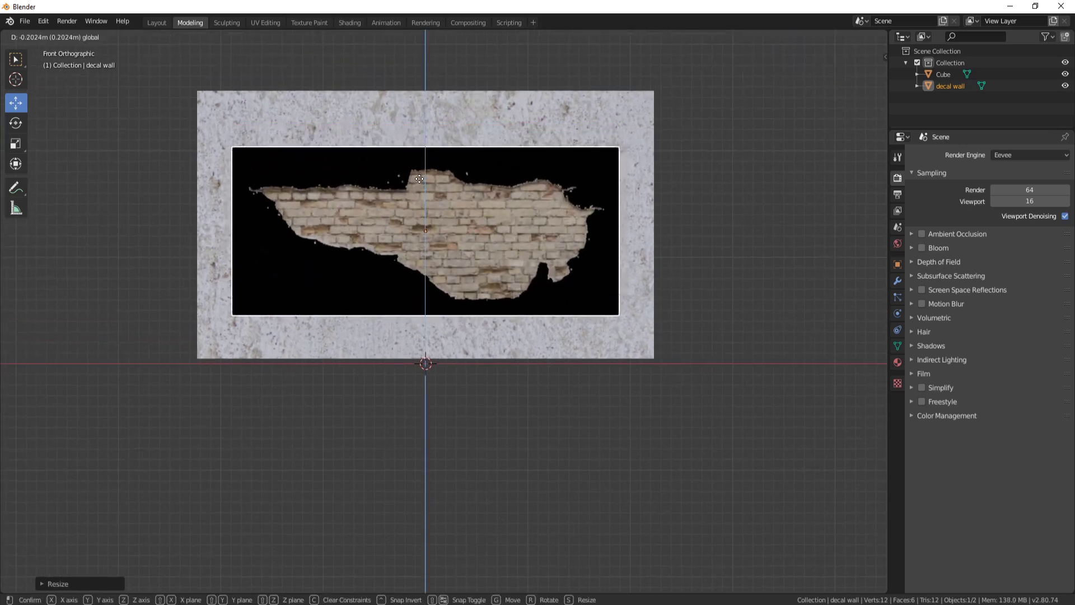
left_click(509, 188)
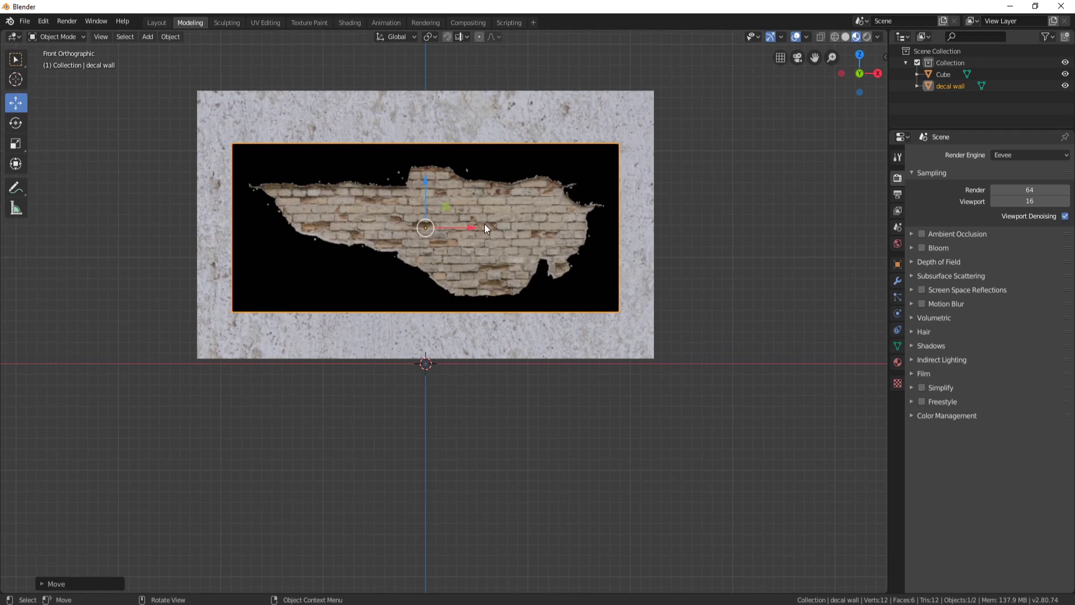
key("s")
left_click(679, 229)
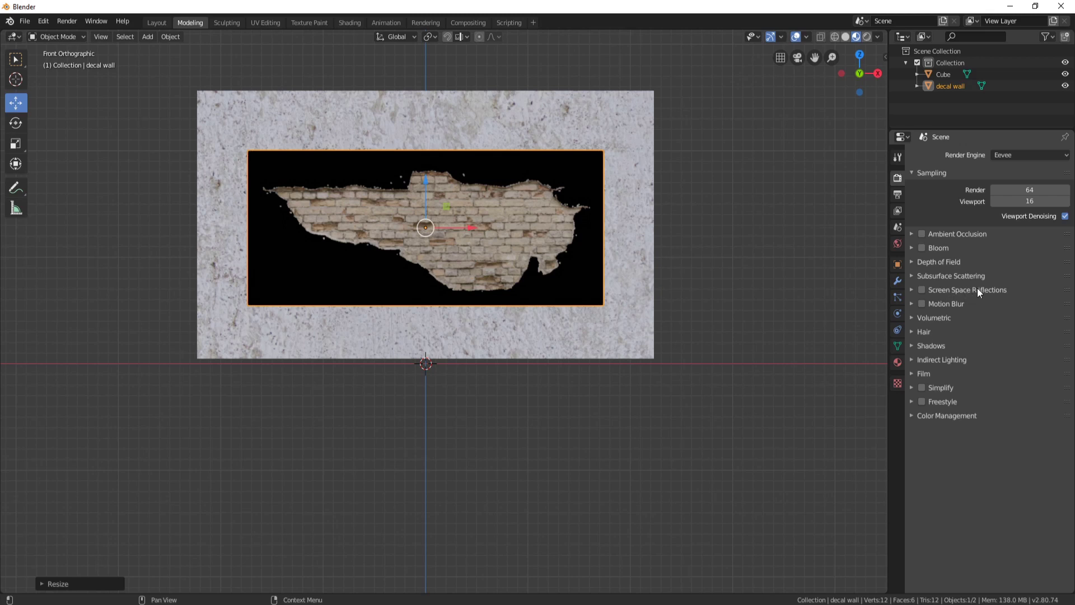
Step: Enable Eevee's Screen Space Reflections for the scene with Refraction on and Half Res Trace off
left_click(922, 289)
left_click(912, 290)
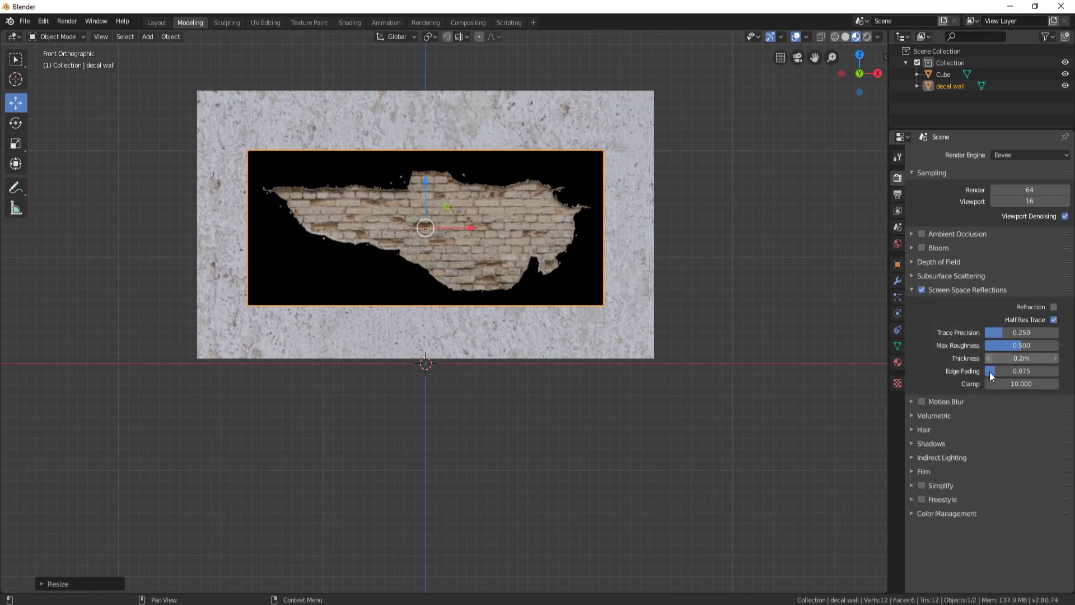
left_click(1054, 307)
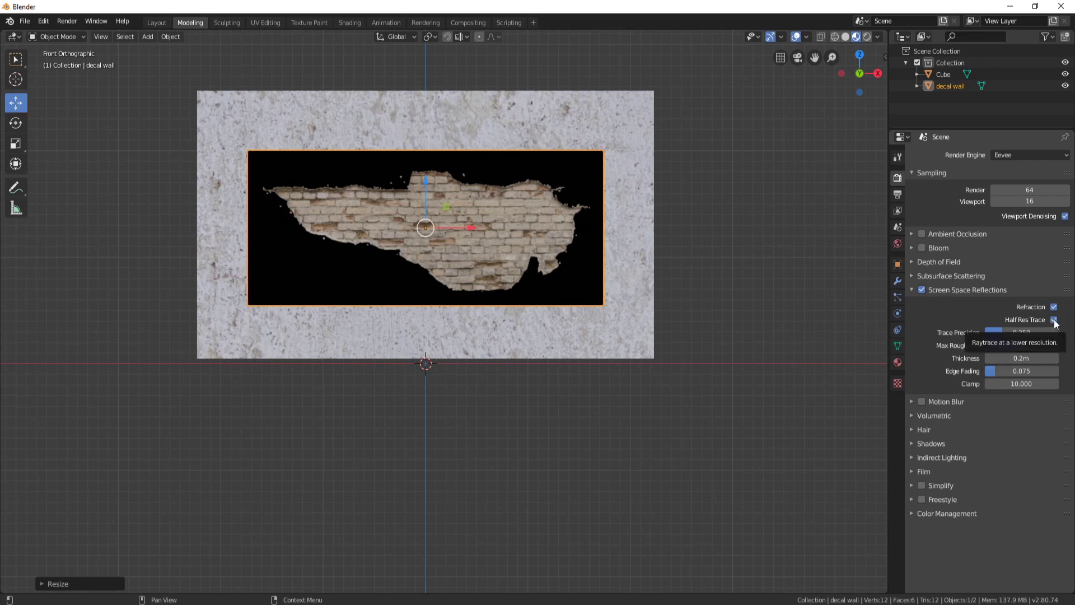
left_click(1054, 320)
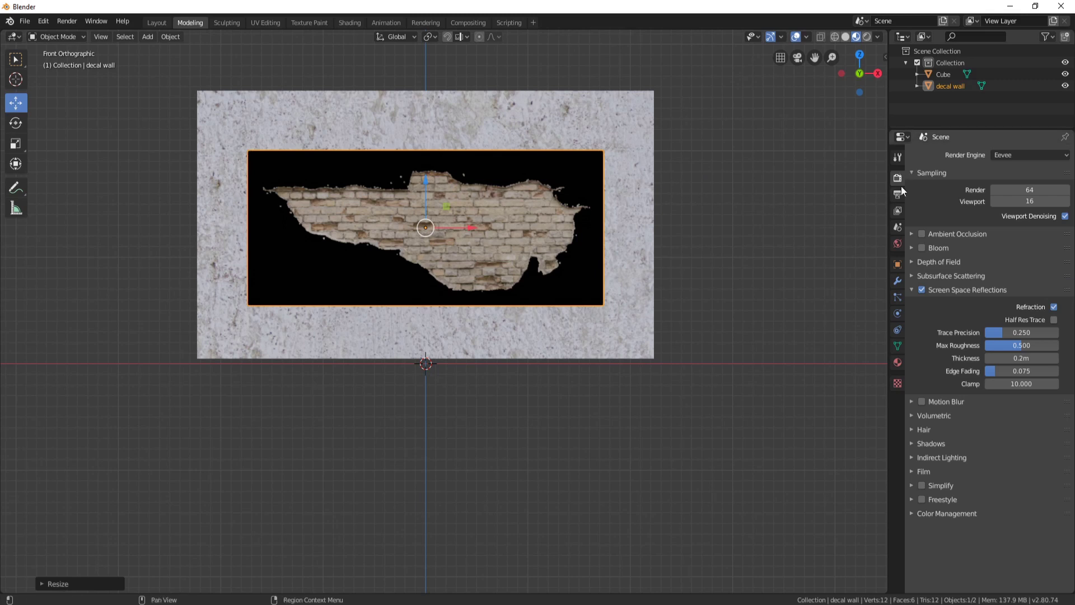
Step: Set the decal wall material's blend mode to Alpha Blend and enable its Screen Space Refraction
left_click(897, 362)
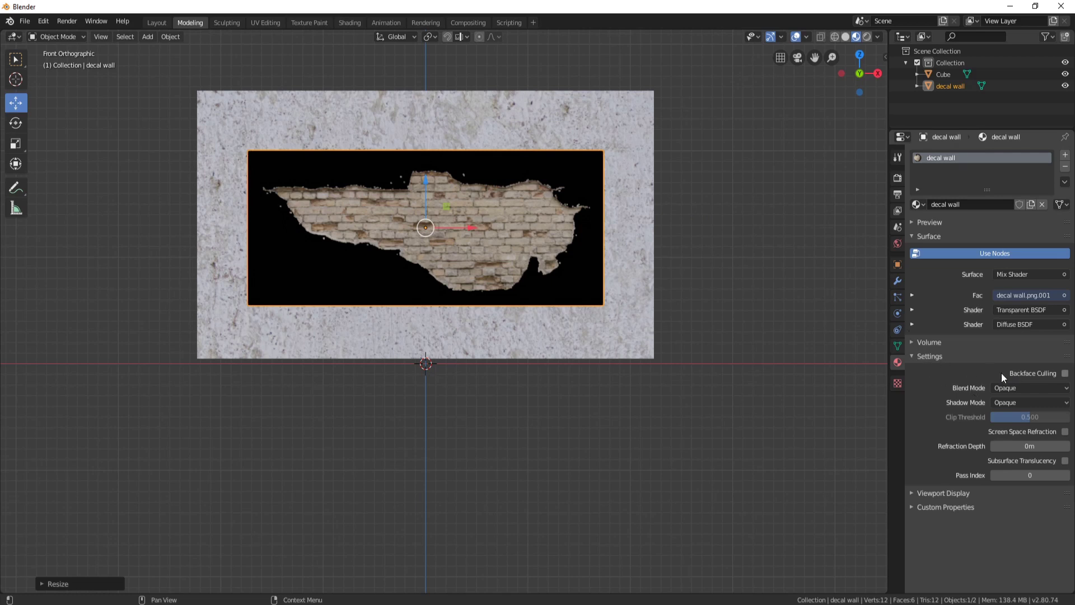
left_click(913, 356)
left_click(914, 357)
left_click(1019, 388)
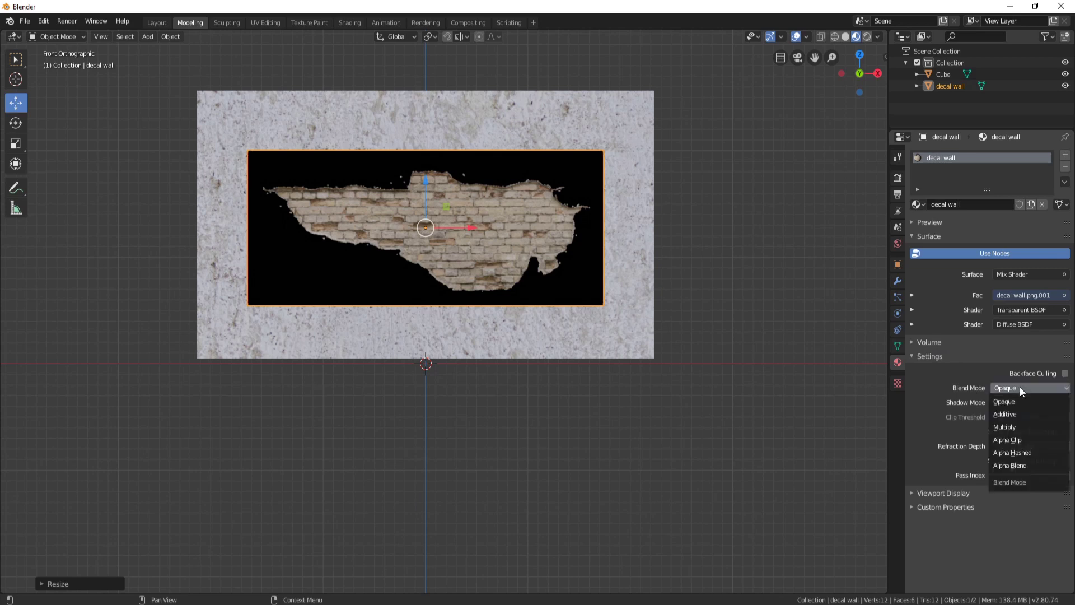
left_click(1032, 464)
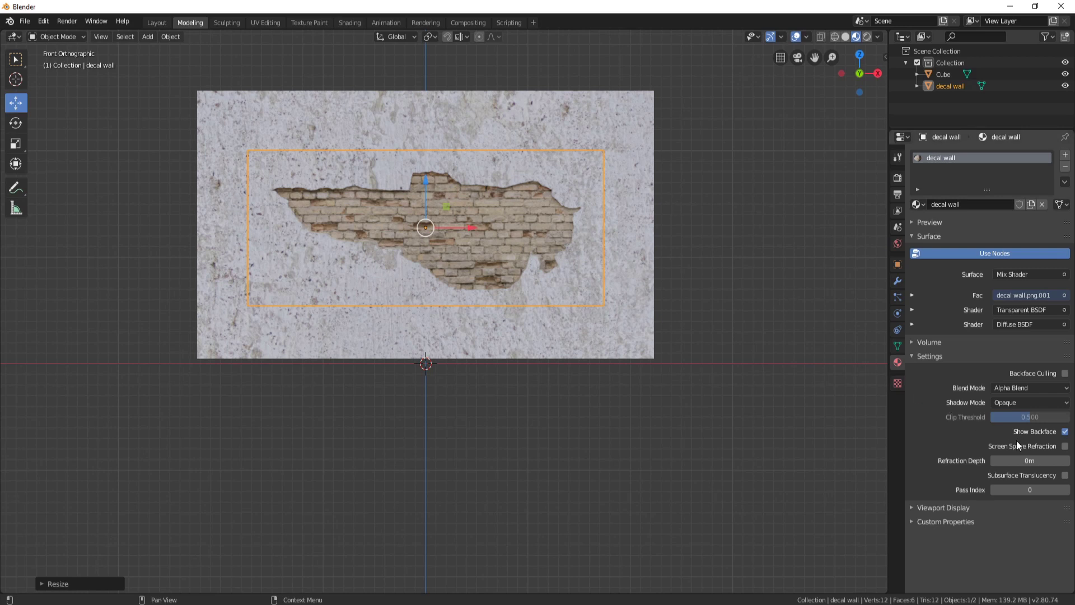
left_click(1066, 446)
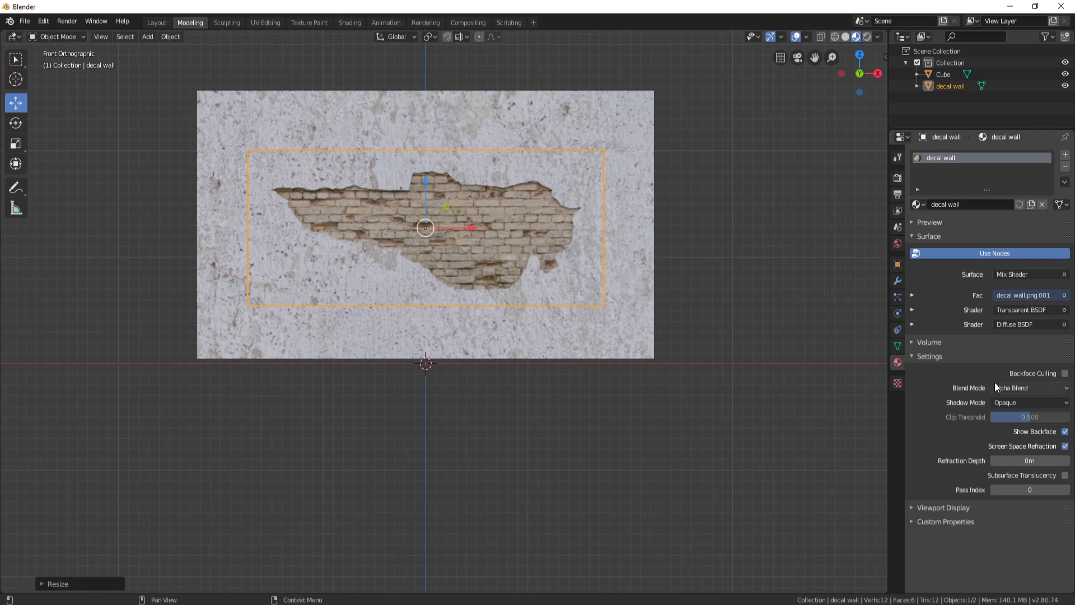
Step: Add a Sun light and move it above ground level, in front of the wall's decal side and toward one end
middle_click_drag(724, 201, 627, 239)
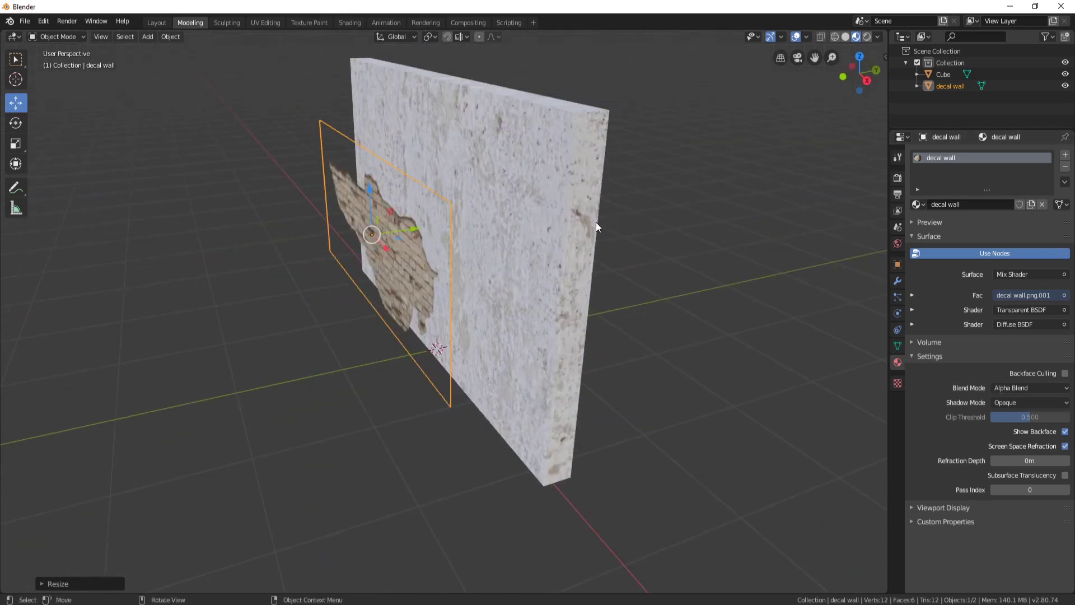
key("shift+a")
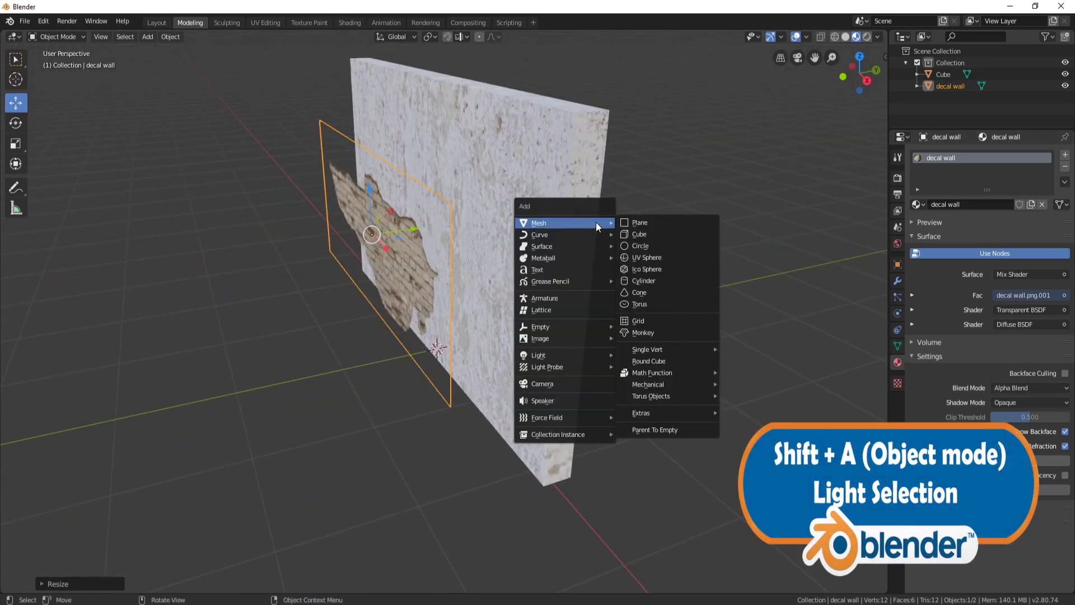
mouse_move(555, 355)
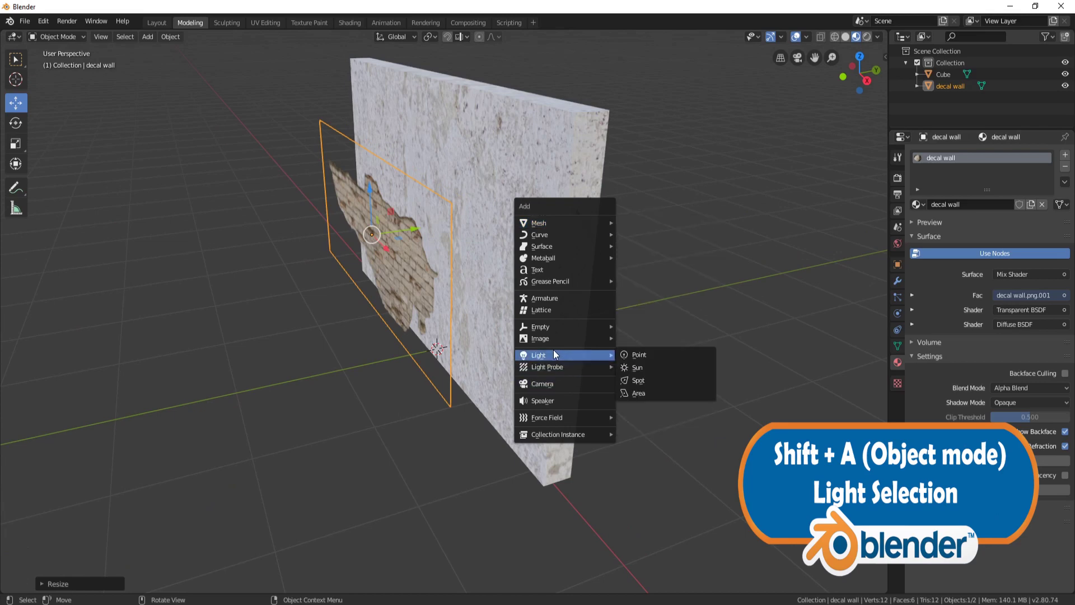
left_click(652, 365)
scroll(521, 303, "down", 4)
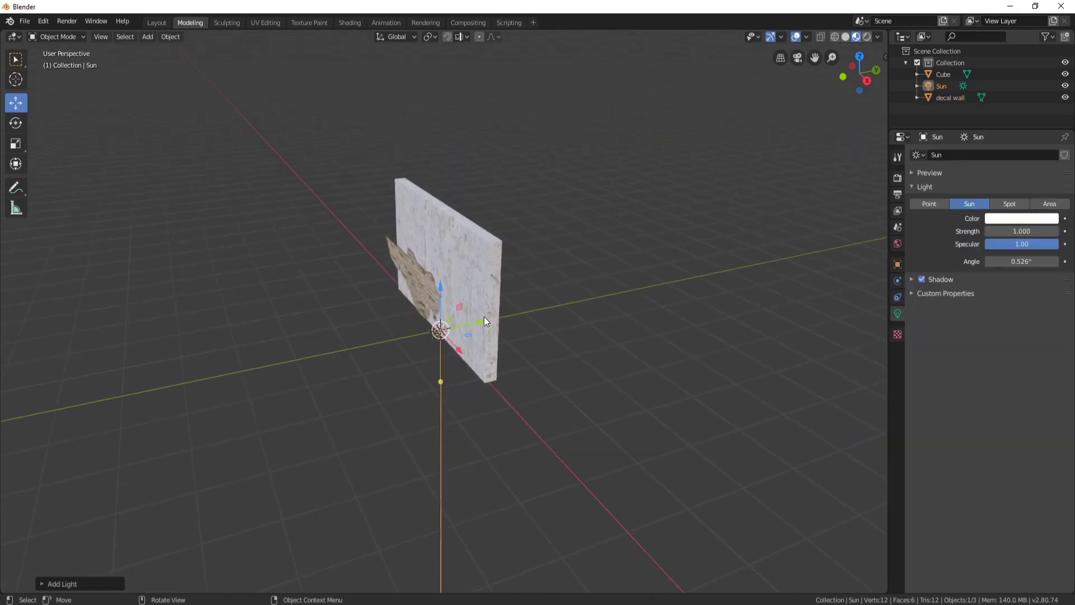
key("g")
left_click_drag(280, 349, 208, 133)
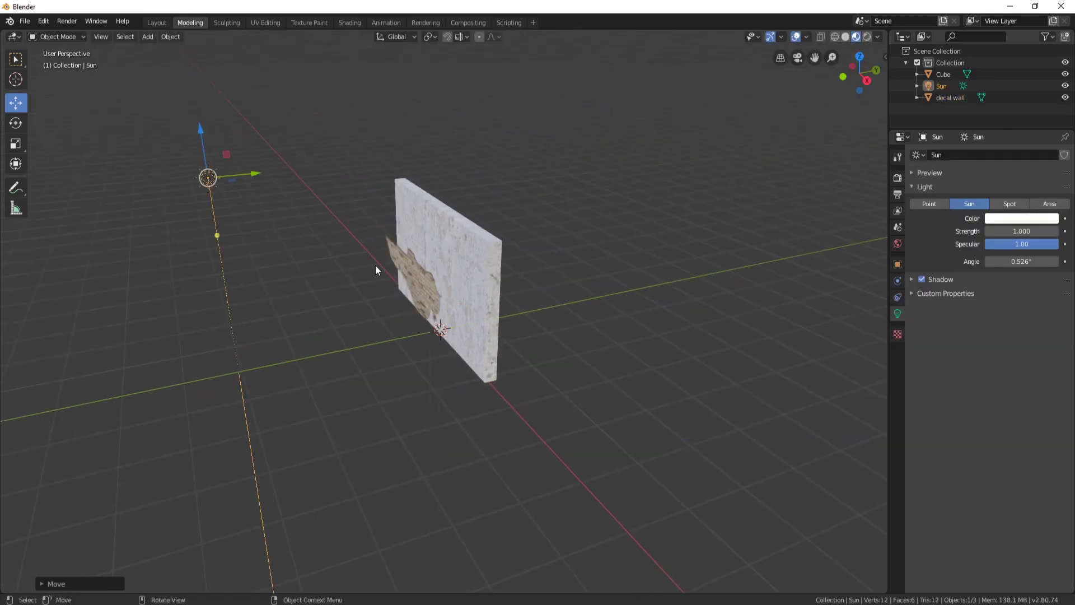
middle_click_drag(375, 265, 490, 299)
left_click_drag(503, 276, 409, 351)
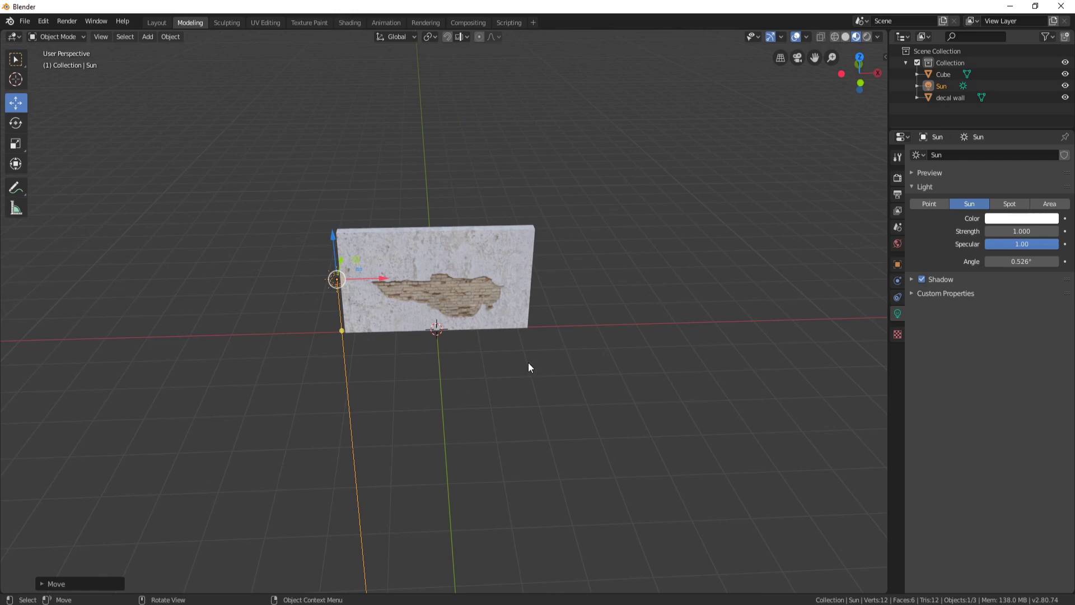
Step: Rotate the Sun about the global Y axis until its beam is roughly horizontal and turn it about the Z axis
middle_click_drag(366, 319, 255, 229)
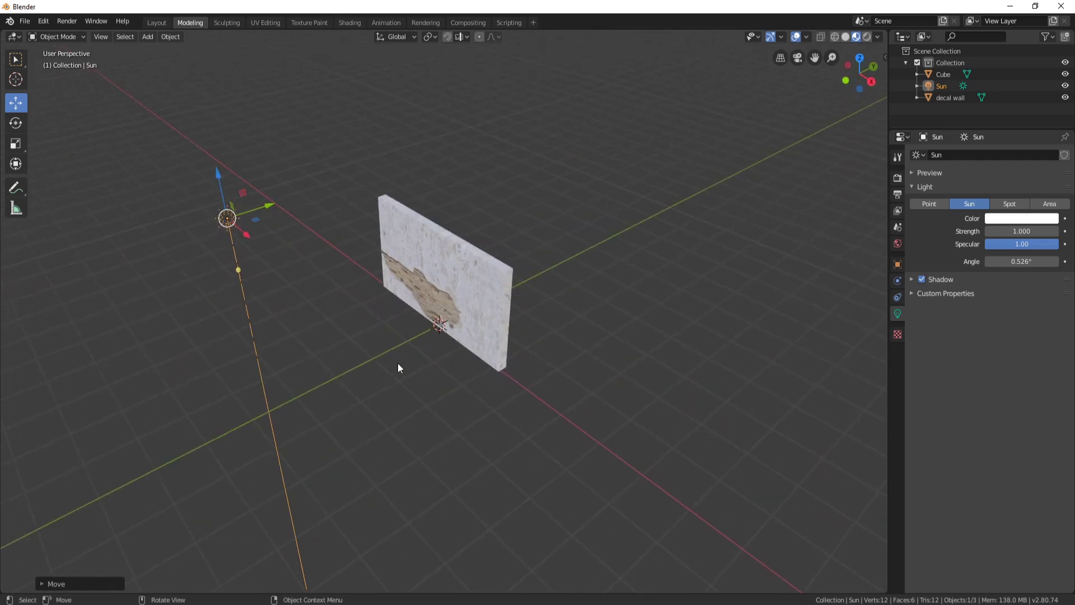
key("r")
key("y")
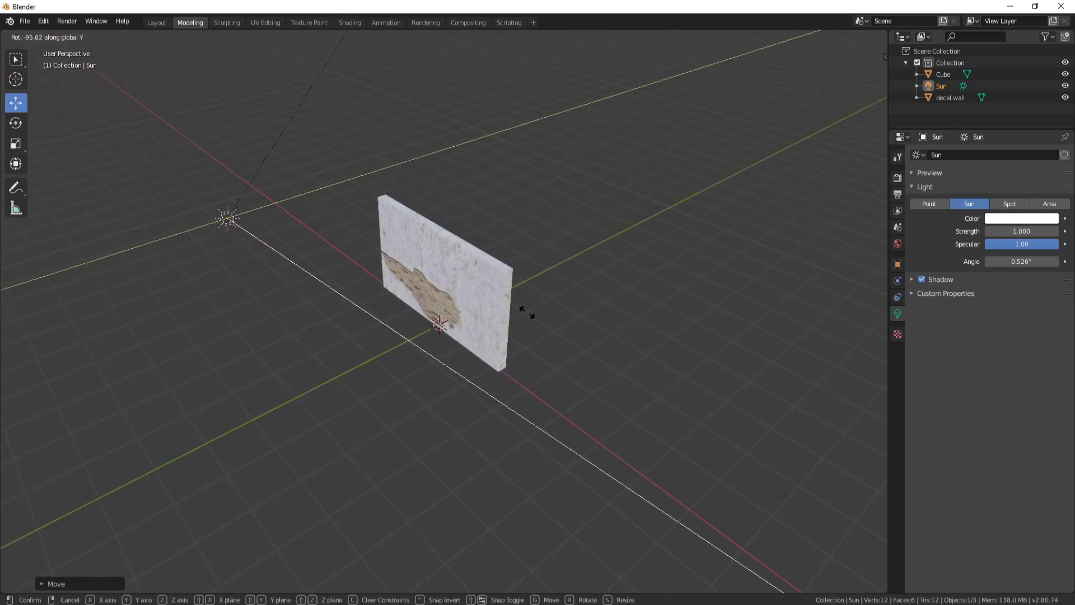
left_click(576, 549)
key("r")
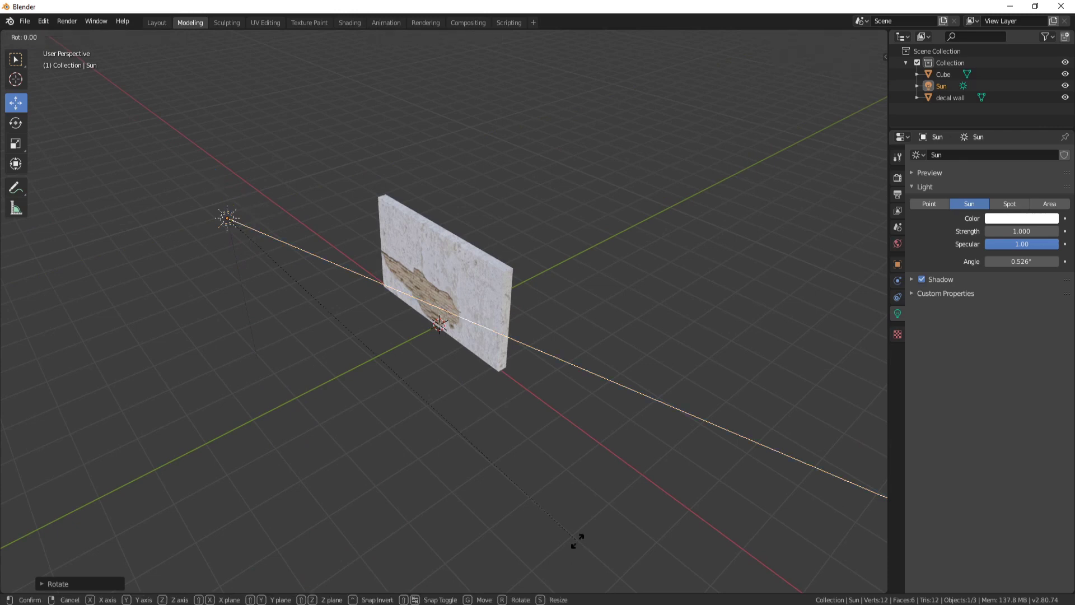
key("z")
left_click(564, 19)
Step: Turn the Sun further about the global Z axis, refining it in top view so its beam points toward the wall
middle_click_drag(509, 225, 697, 255)
key("r")
key("z")
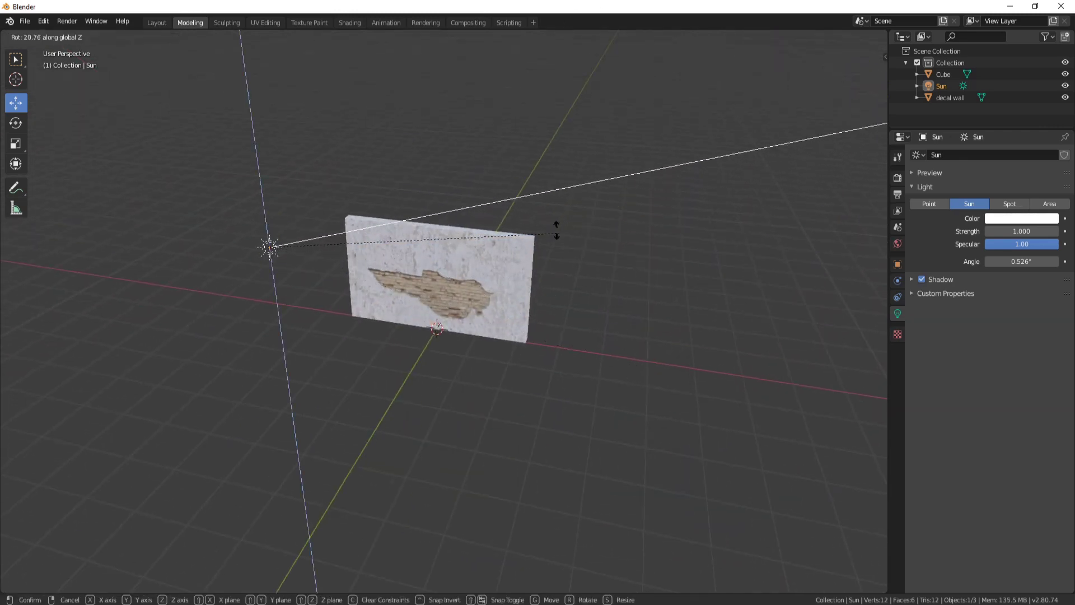
left_click(556, 230)
key("KP_7")
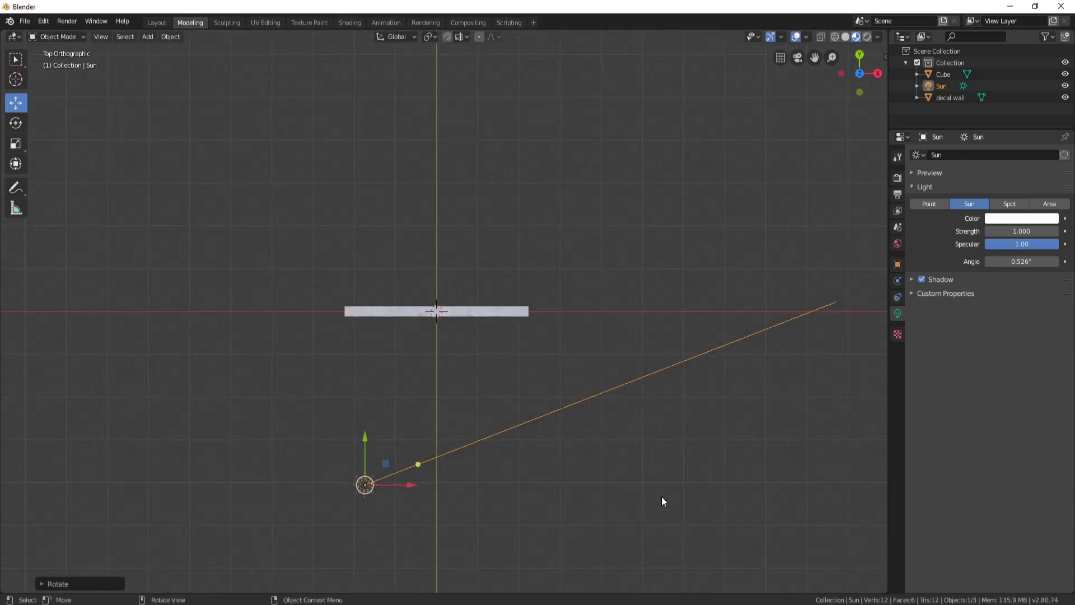
key("r")
key("z")
left_click(586, 269)
Step: Rotate the Sun about the global Y axis so its beam tilts down onto the wall
middle_click_drag(586, 269, 507, 278)
key("r")
key("y")
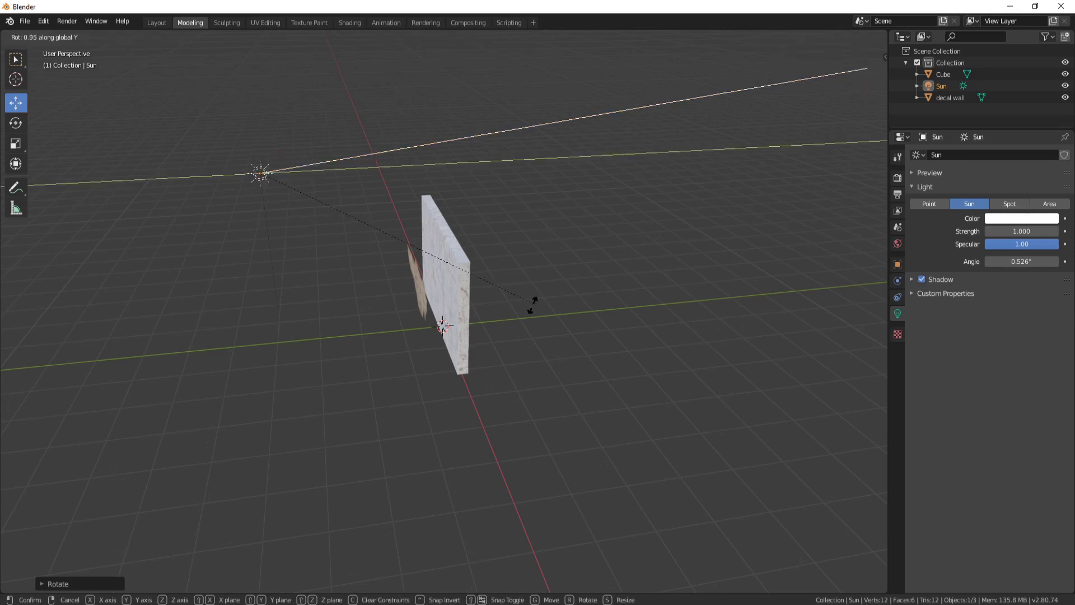
left_click(105, 510)
Step: Set the Sun light's strength to 3
middle_click_drag(423, 413, 576, 415)
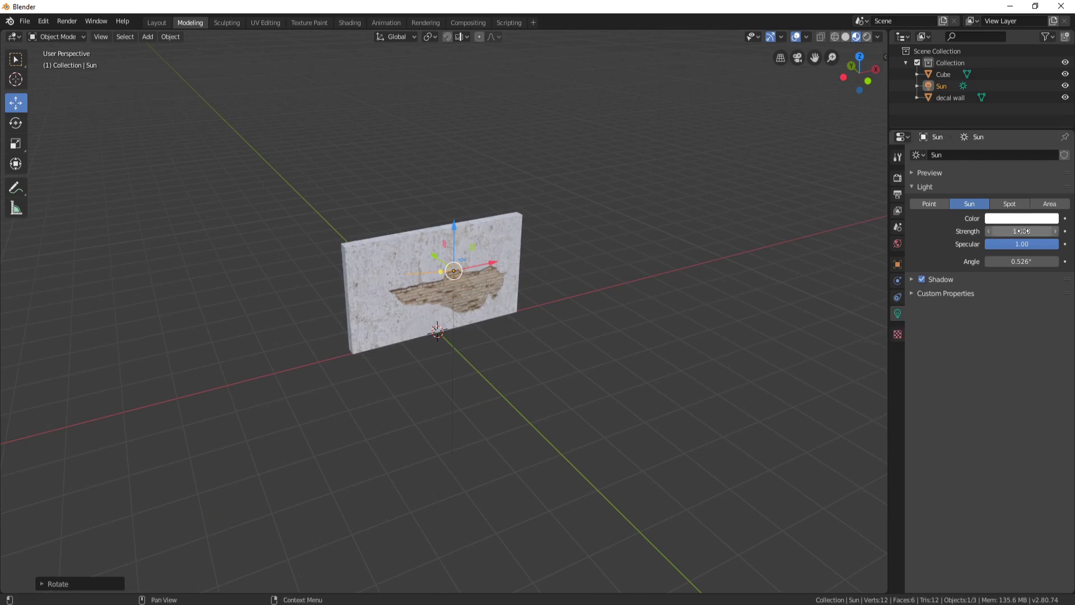
left_click(1006, 231)
type("3")
key("Return")
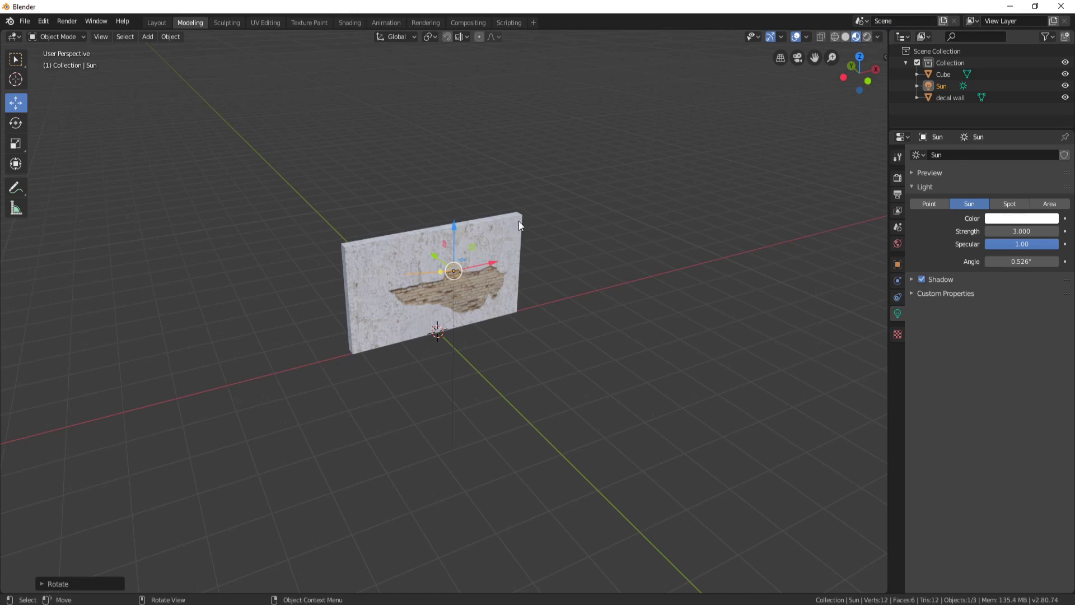
Step: Show the viewport in rendered shading and examine the shadow the decal plane casts on the wall
middle_click_drag(598, 250, 407, 222)
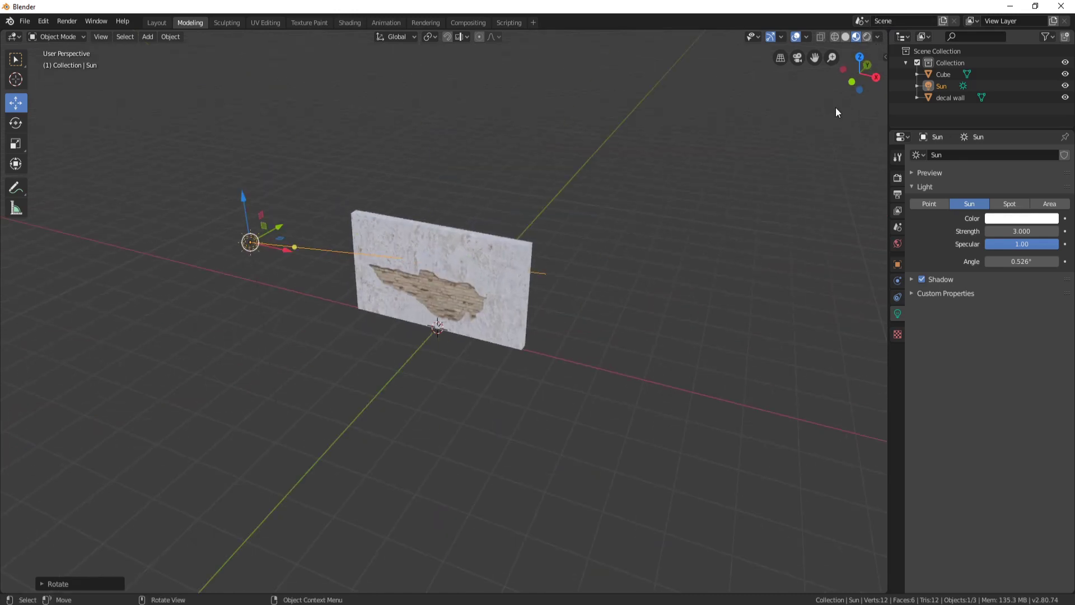
left_click(867, 37)
mouse_move(812, 83)
middle_mouse_down()
mouse_move(606, 292)
mouse_move(505, 315)
middle_mouse_up()
scroll(550, 308, "up", 5)
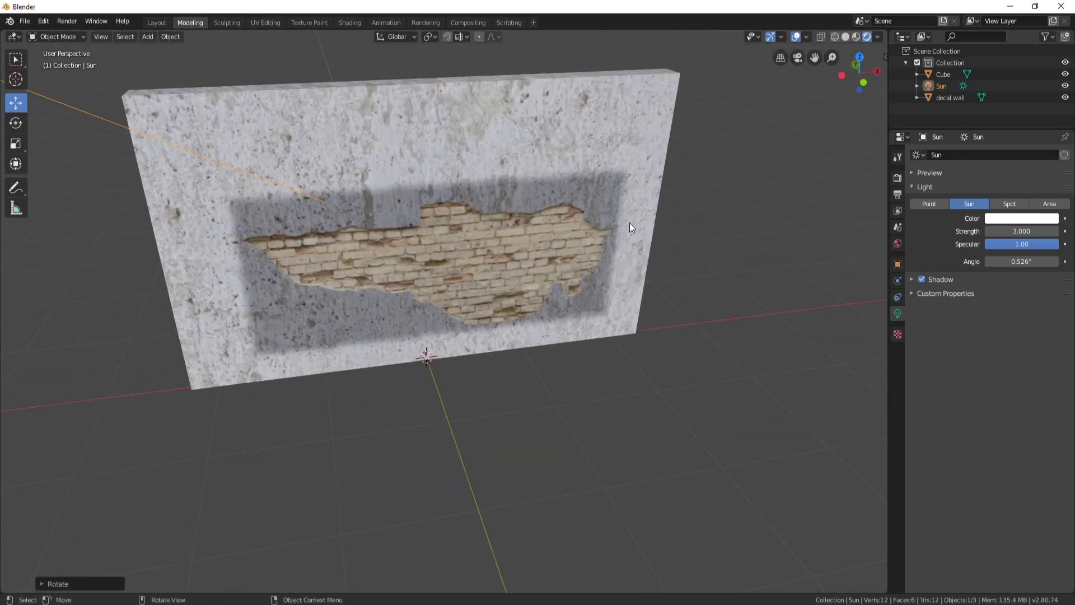
middle_click_drag(630, 227, 591, 123)
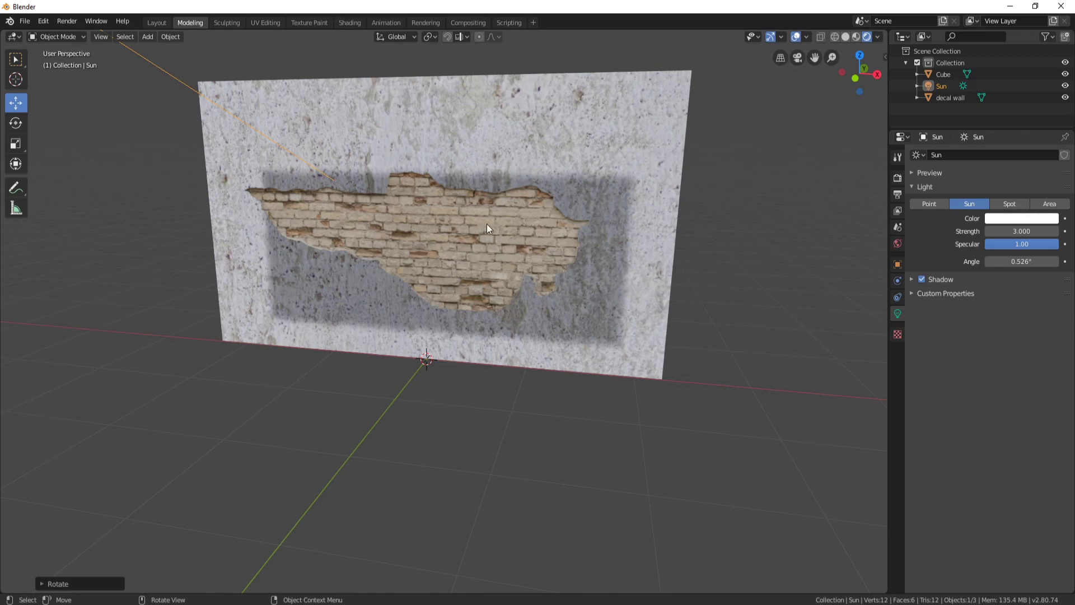
Step: Set the decal wall material's shadow mode to None
left_click(584, 294)
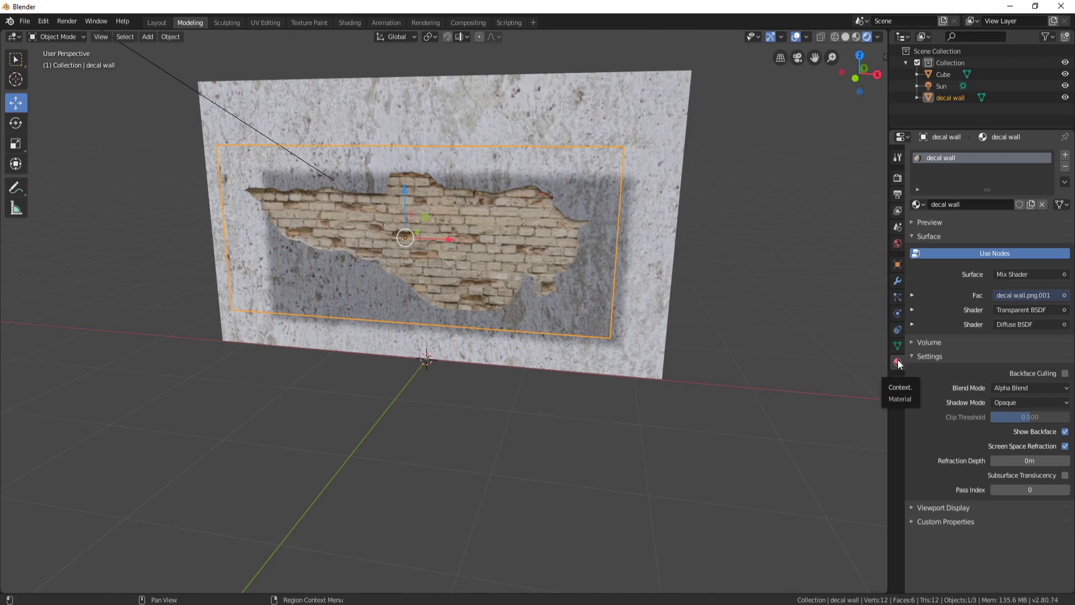
left_click(1011, 401)
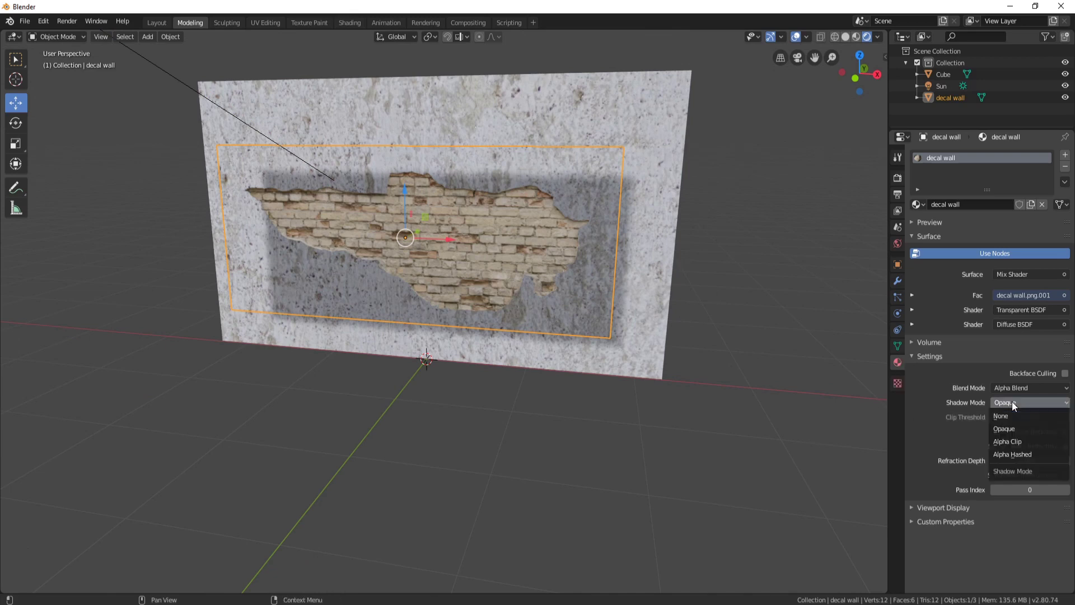
left_click(1012, 415)
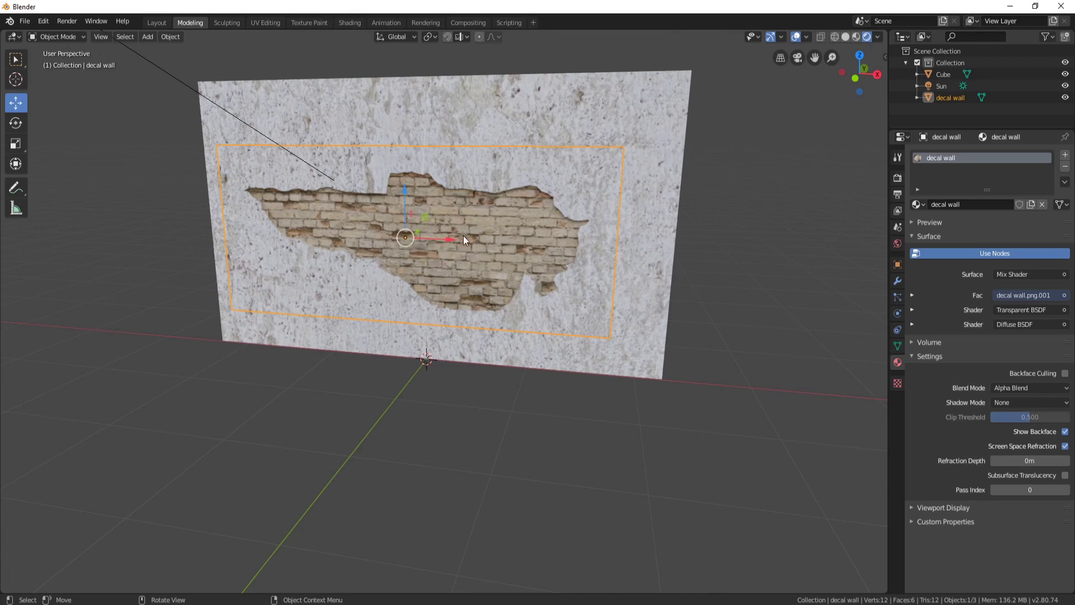
Step: In the Shading workspace, spread out the decal material's Material Output, Mix Shader, Diffuse BSDF and Transparent BSDF nodes
left_click(349, 21)
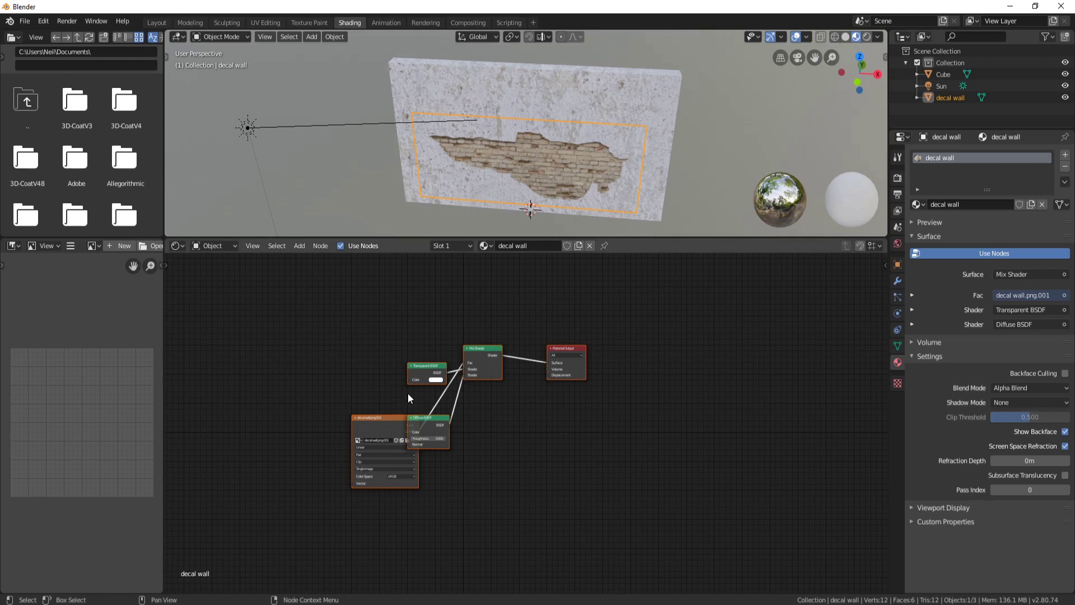
left_click_drag(570, 349, 728, 428)
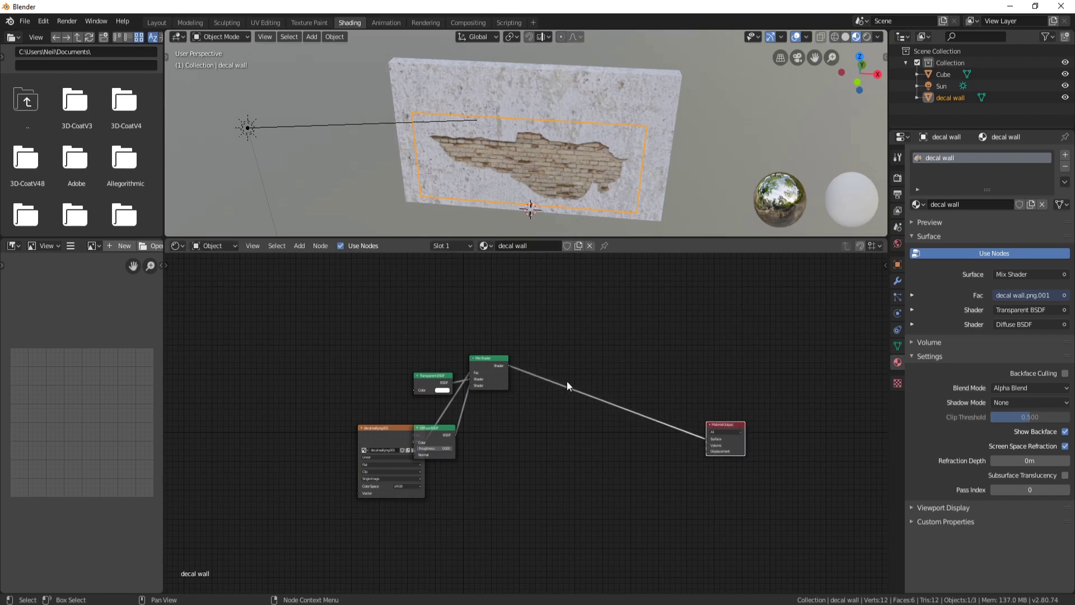
left_click_drag(493, 363, 624, 375)
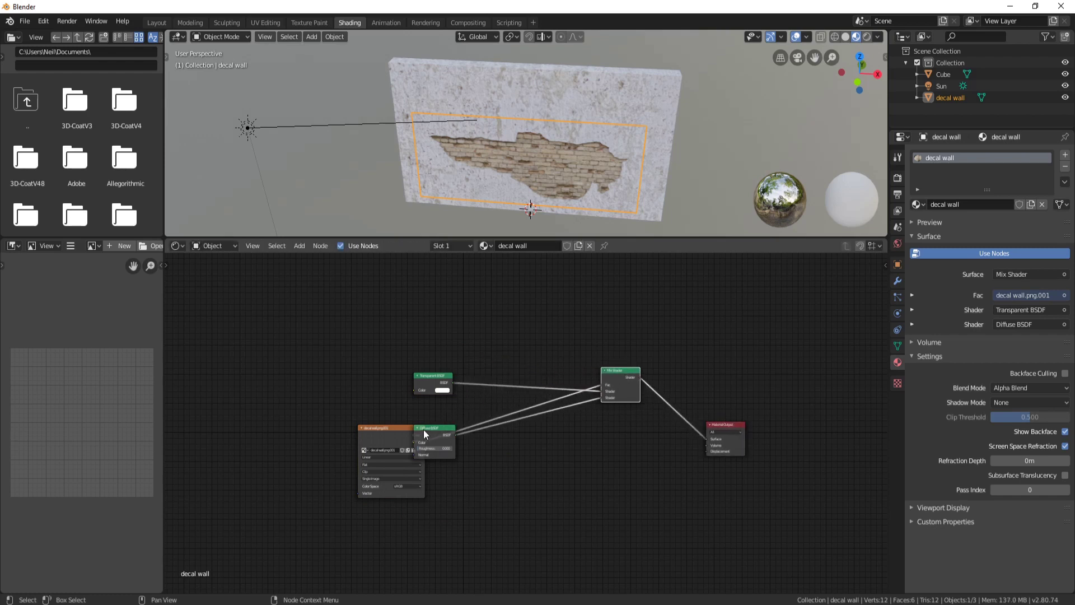
left_click_drag(424, 433, 517, 509)
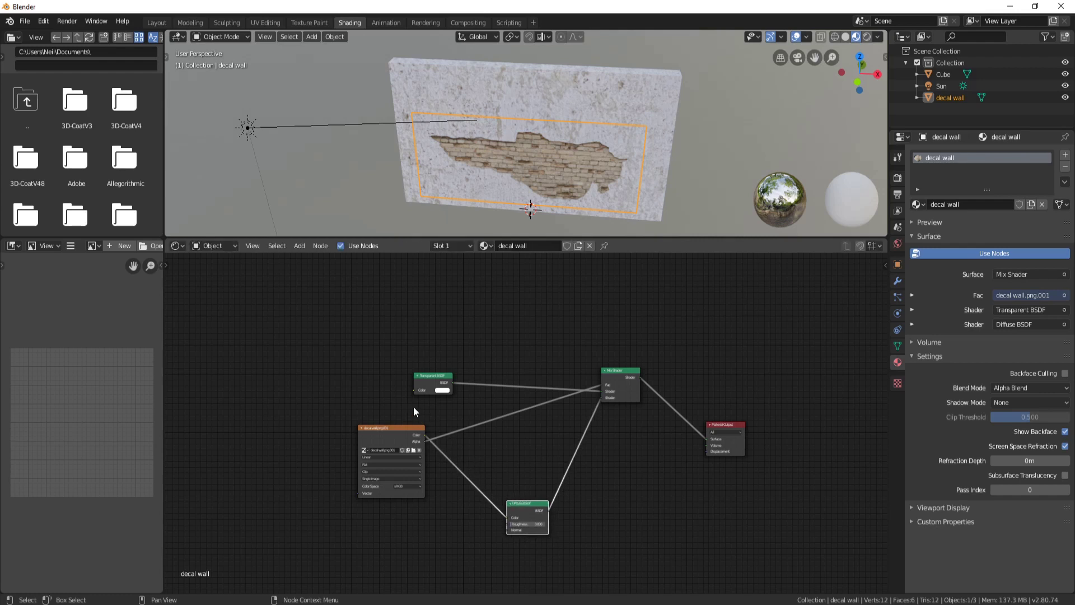
left_click_drag(426, 377, 526, 435)
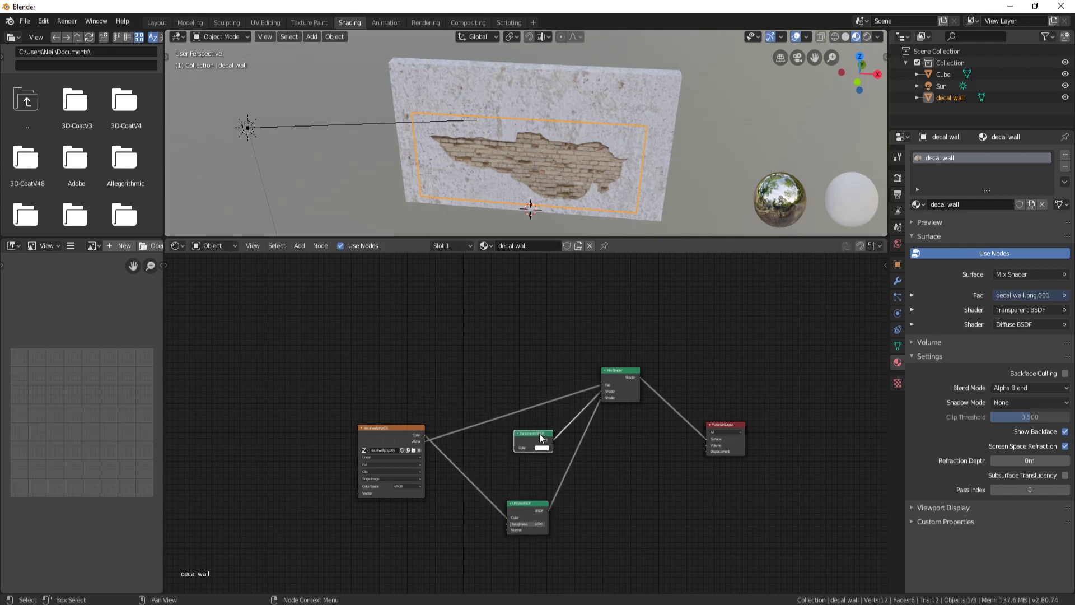
Step: Add a Principled BSDF node to the decal material and place it in the empty space before the image texture node
left_click(322, 364)
key("shift+a")
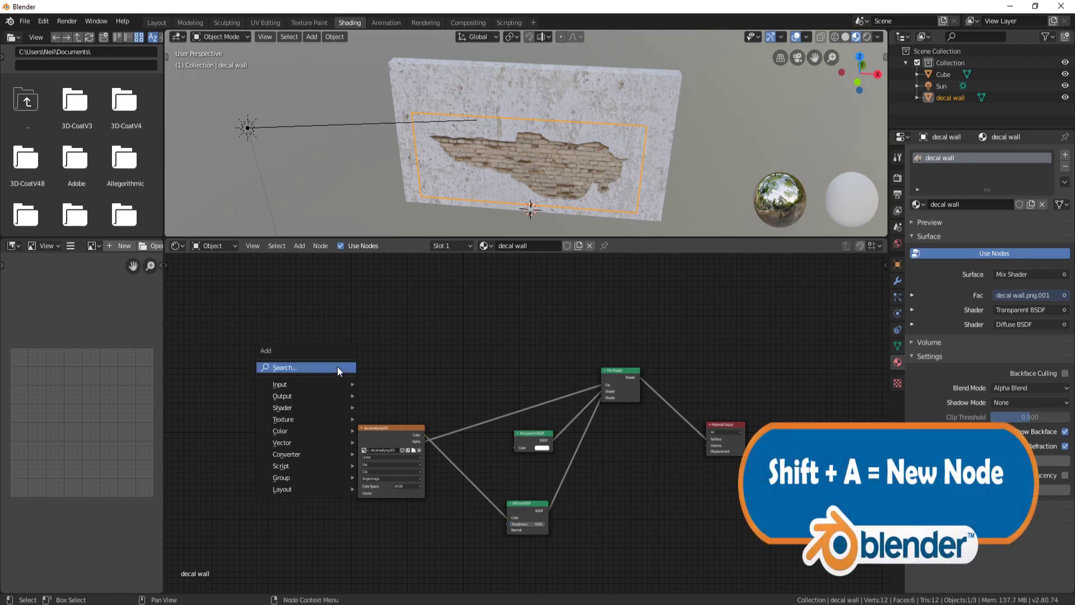
mouse_move(312, 406)
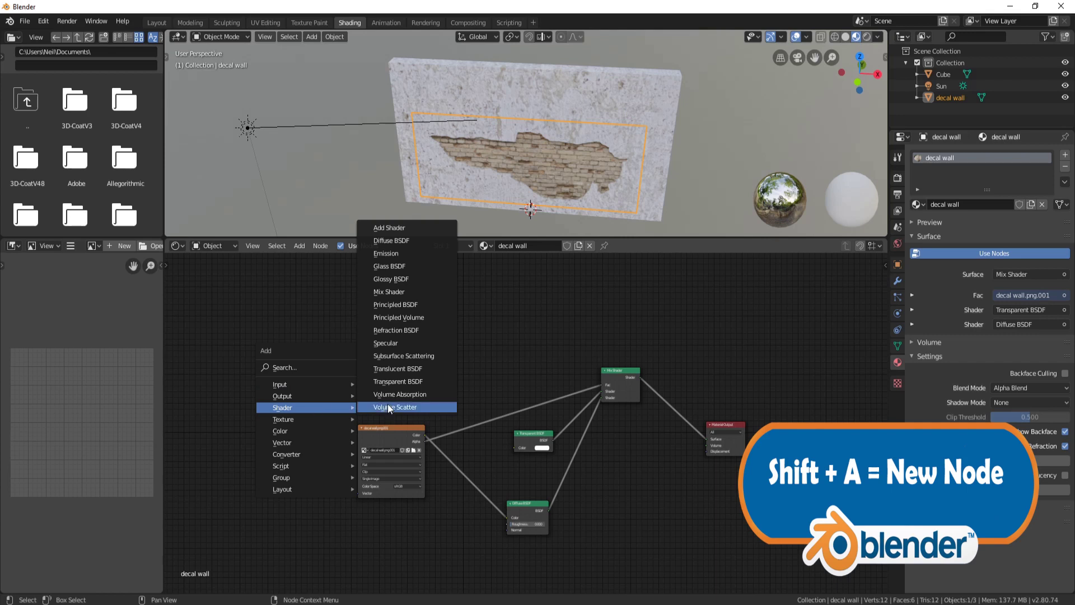
left_click(416, 305)
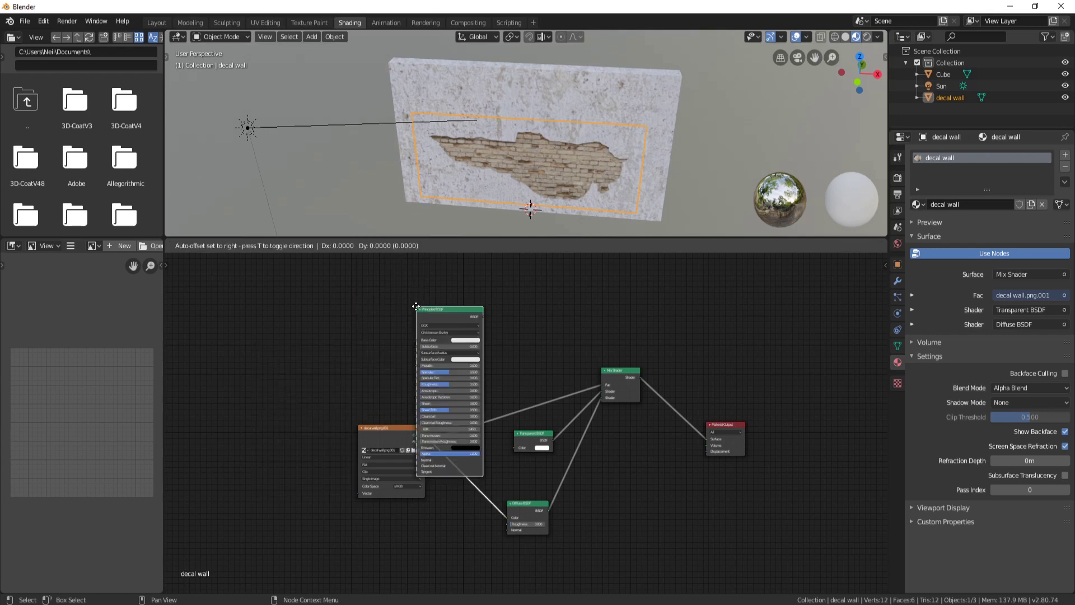
left_click(227, 367)
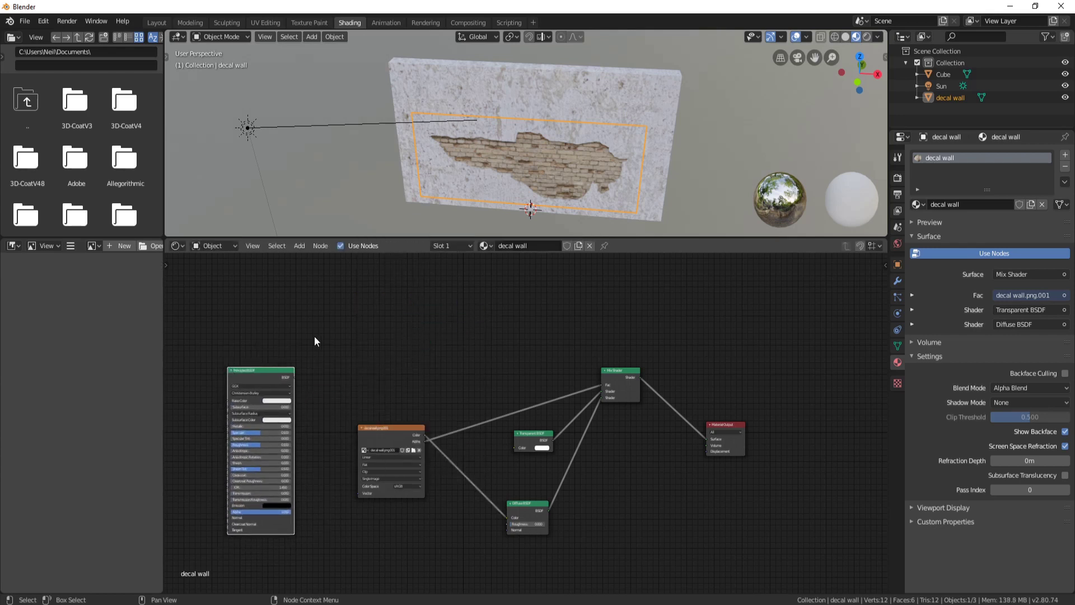
Step: Run Principled Texture Setup on the Principled BSDF with decal wall.png and its DISP, NRM, OCC and SPEC maps
middle_click_drag(314, 336, 443, 346)
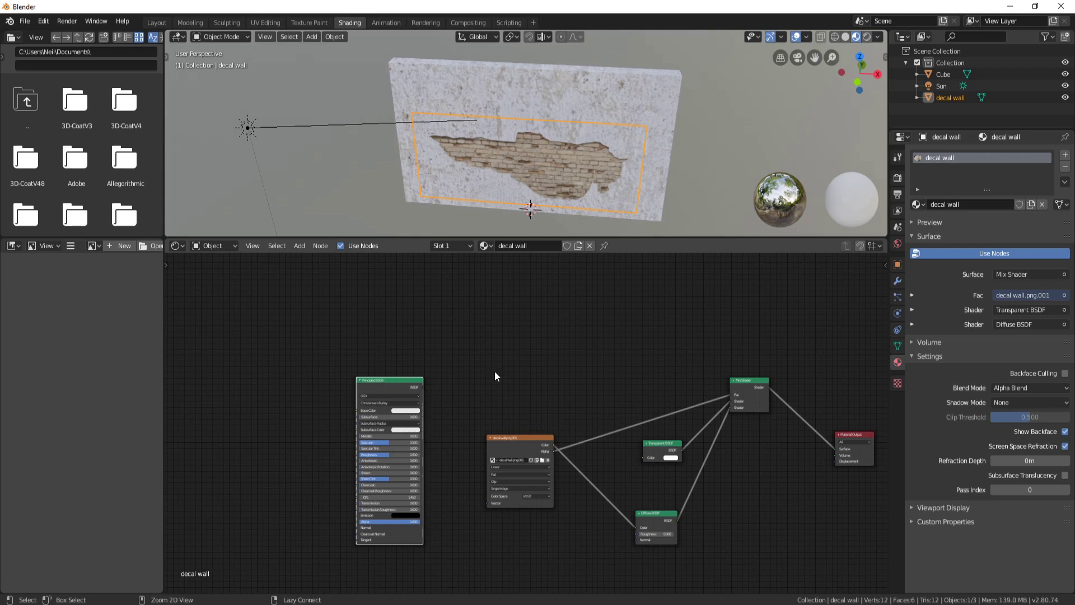
key("ctrl+shift+t")
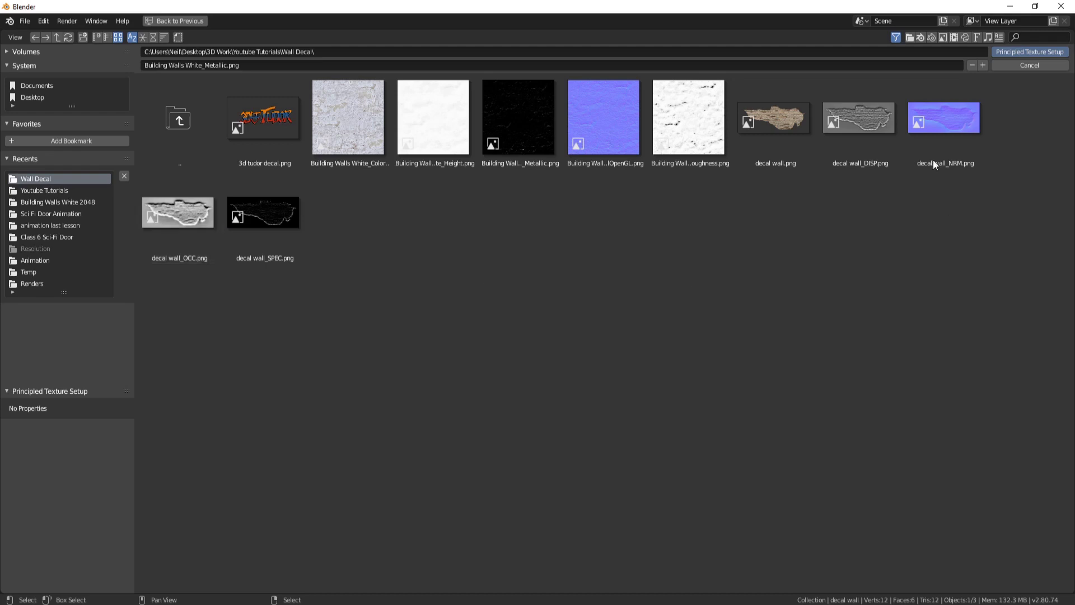
left_click(807, 140)
left_click(947, 126, "shift")
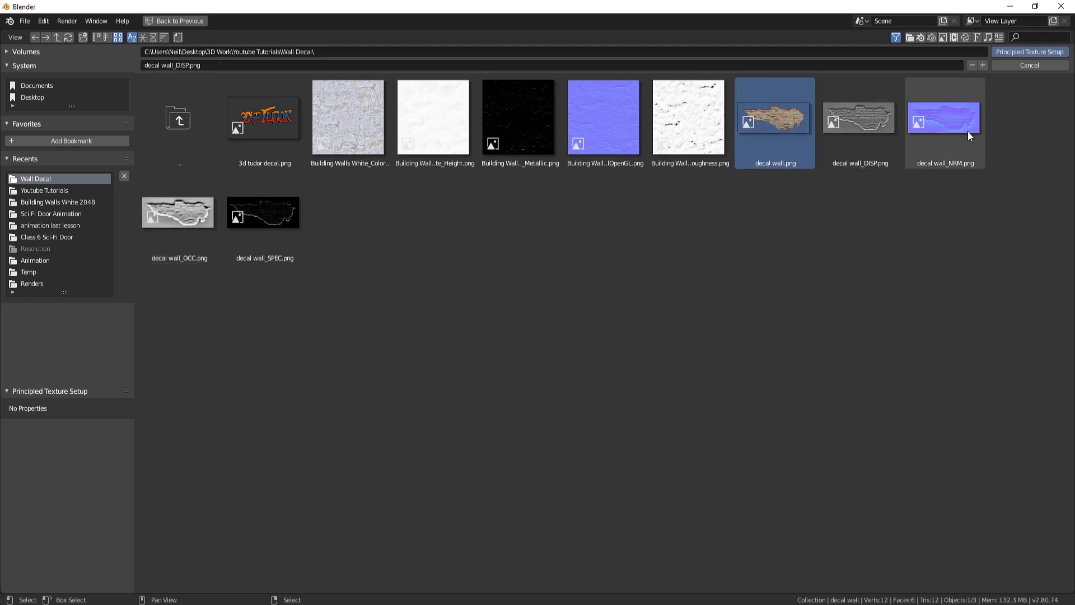
left_click(259, 212, "shift")
left_click(189, 219, "shift")
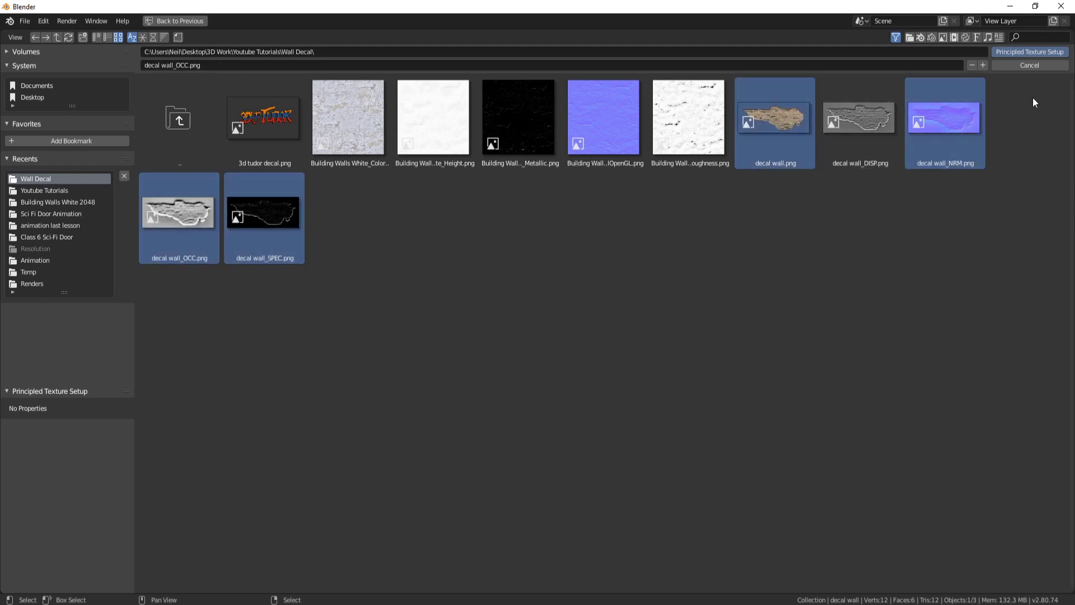
left_click(849, 136, "shift")
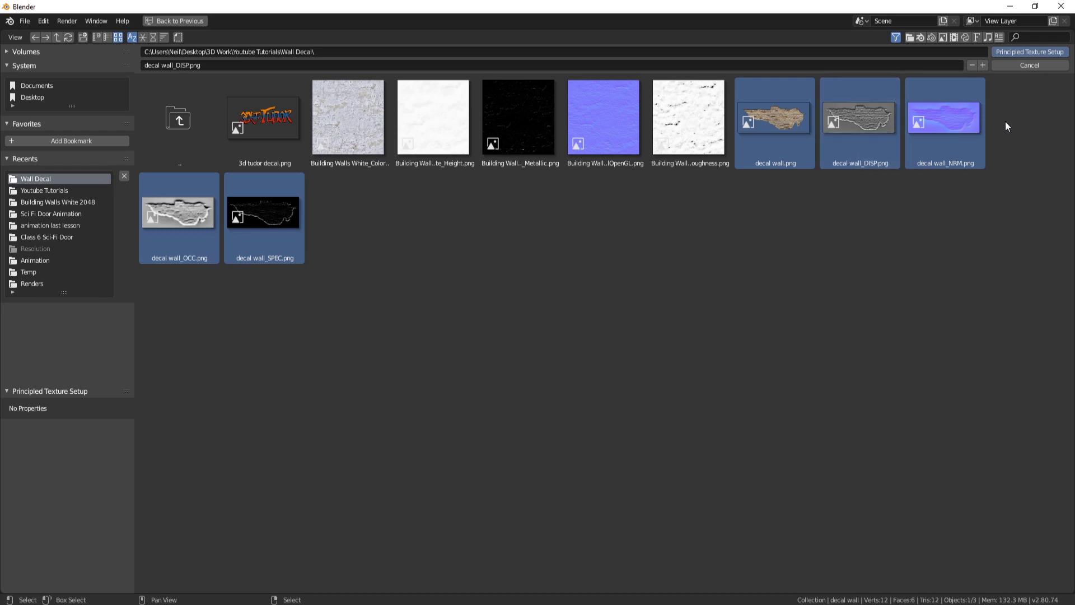
left_click(1037, 51)
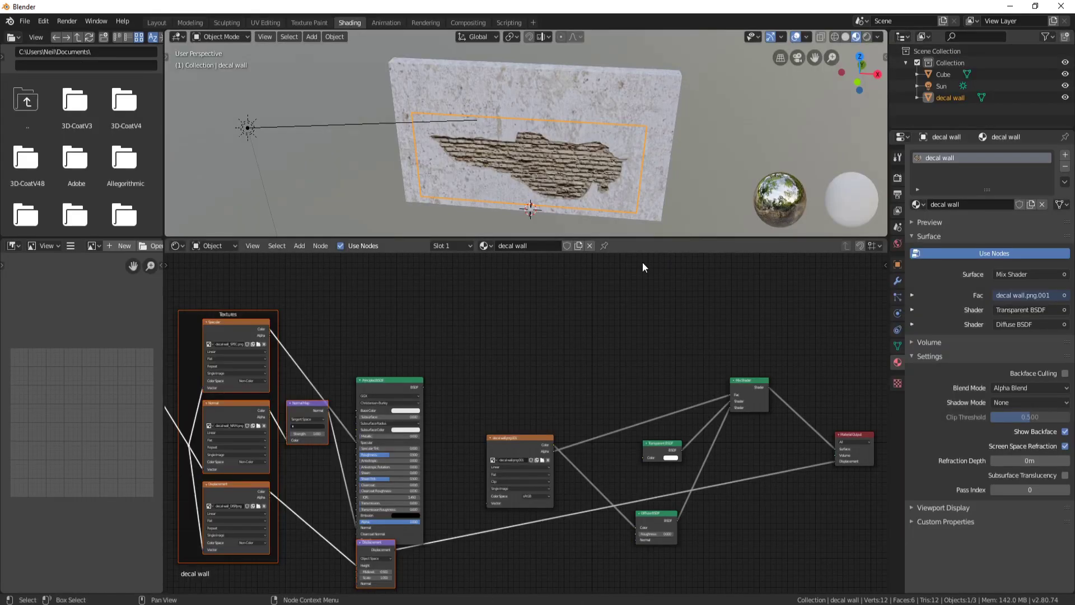
Step: Duplicate the decal wall.png image texture node and place the copy just above the Textures frame's specular node
scroll(643, 262, "down", 1)
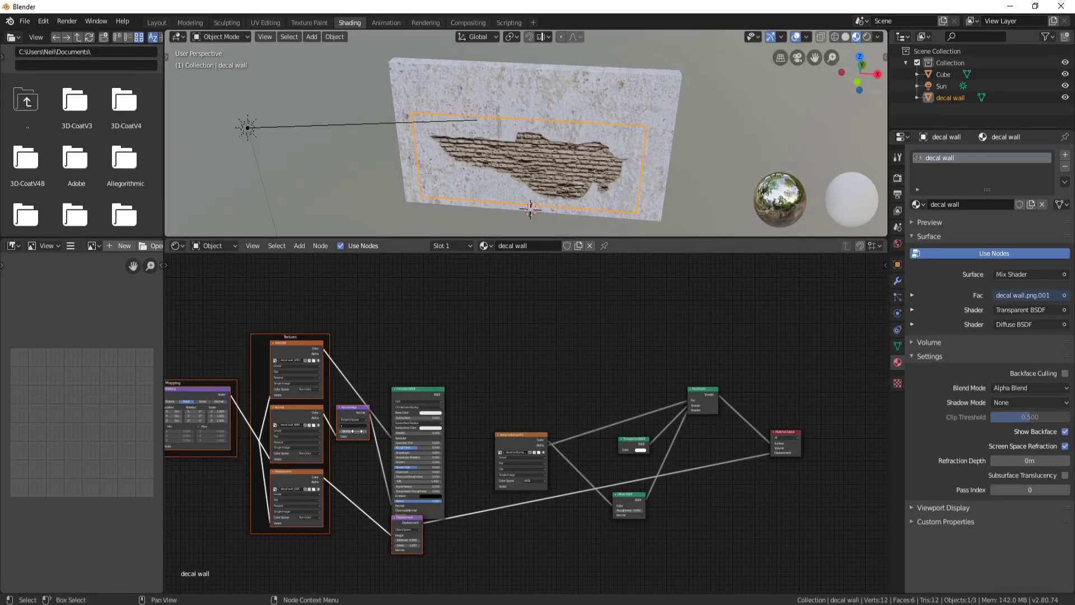
middle_click_drag(225, 285, 270, 286)
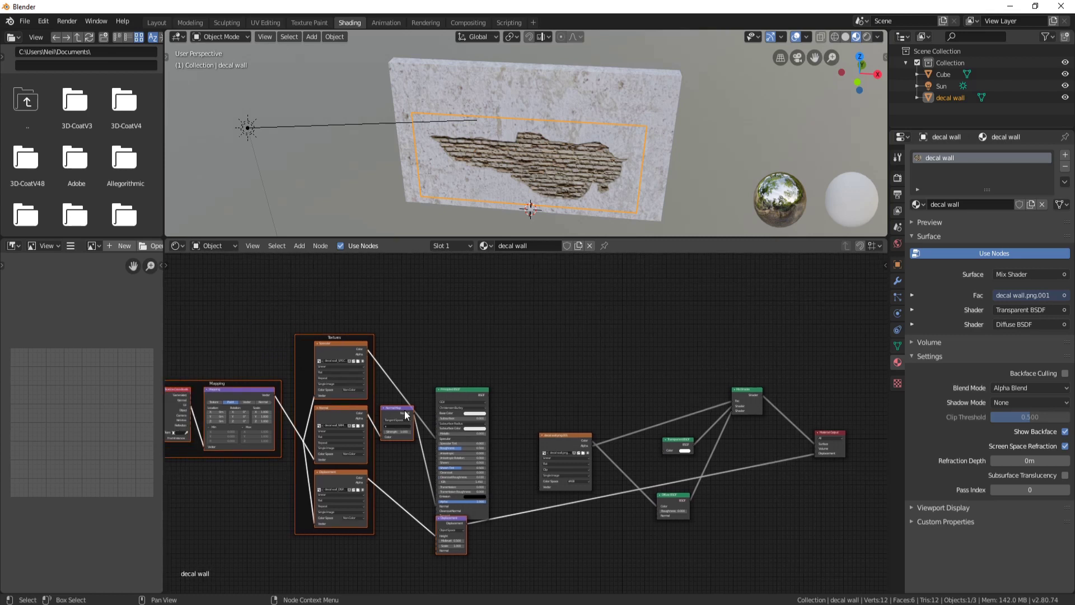
left_click(559, 436)
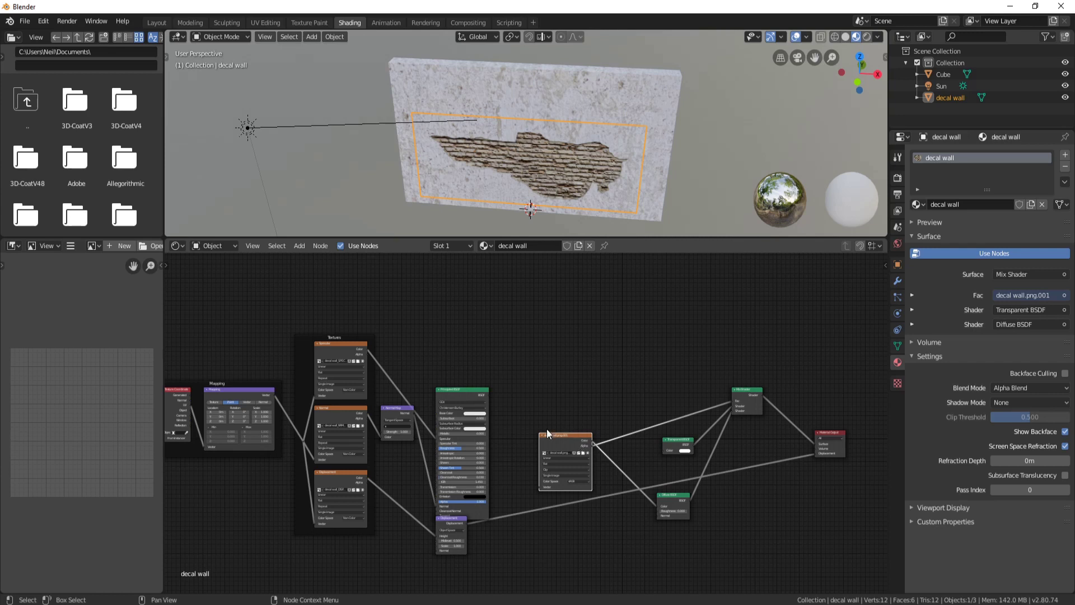
key("shift+d")
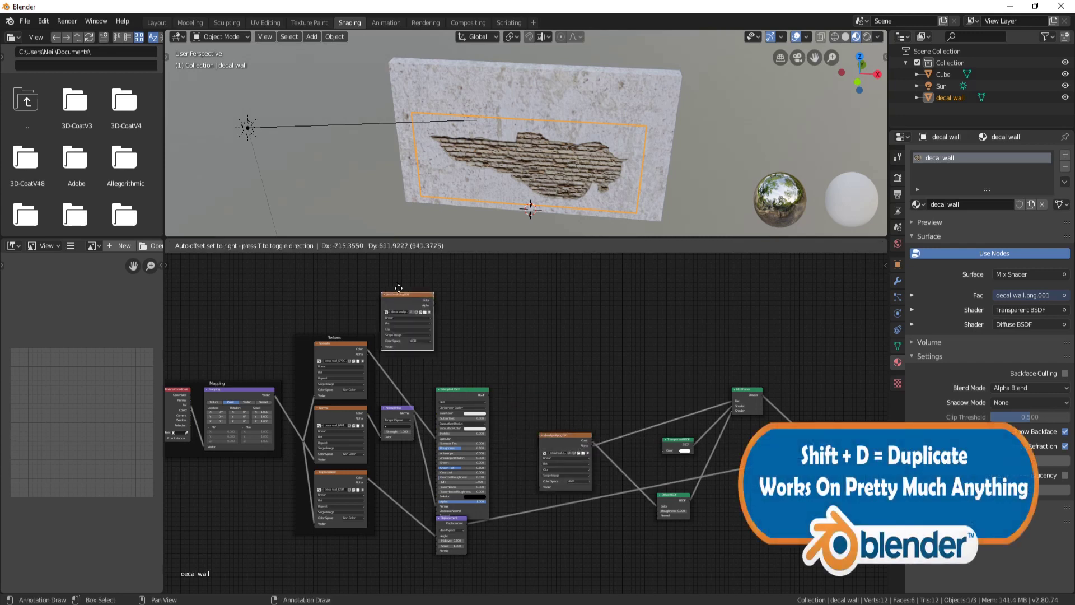
left_click(343, 274)
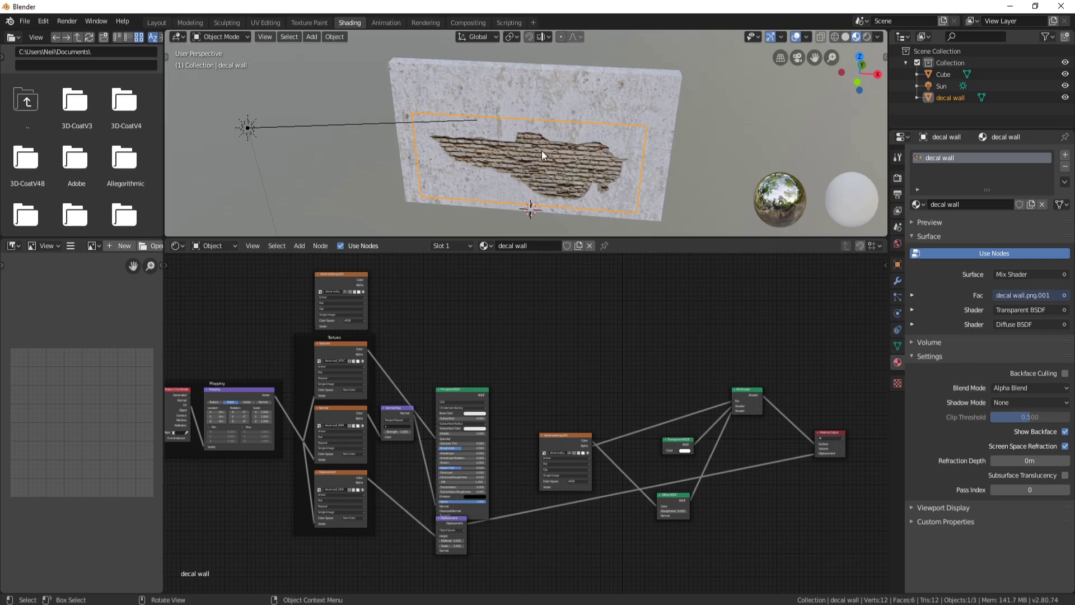
Step: Duplicate the decal wall_SPEC.png texture node and place the copy above the duplicated decal wall.png node
scroll(579, 146, "up", 4)
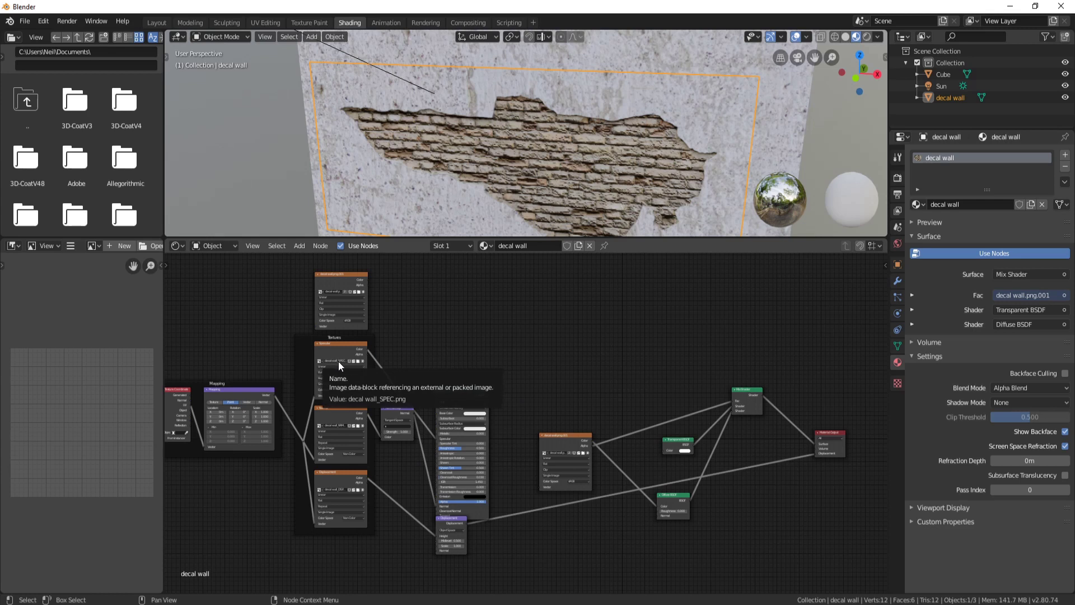
left_click(345, 342)
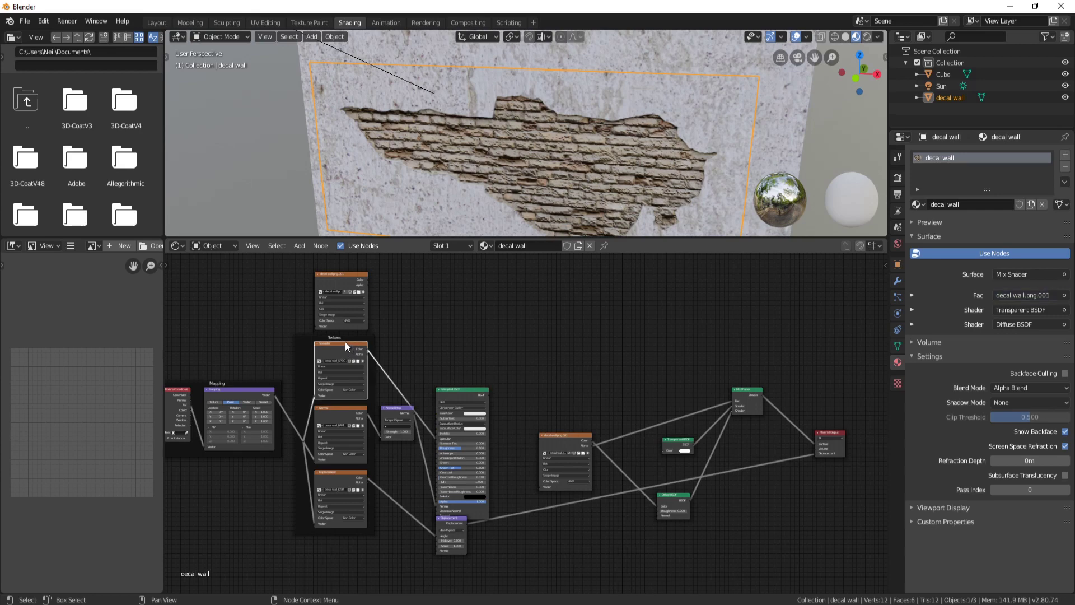
scroll(445, 341, "down", 4)
middle_click_drag(461, 323, 442, 364)
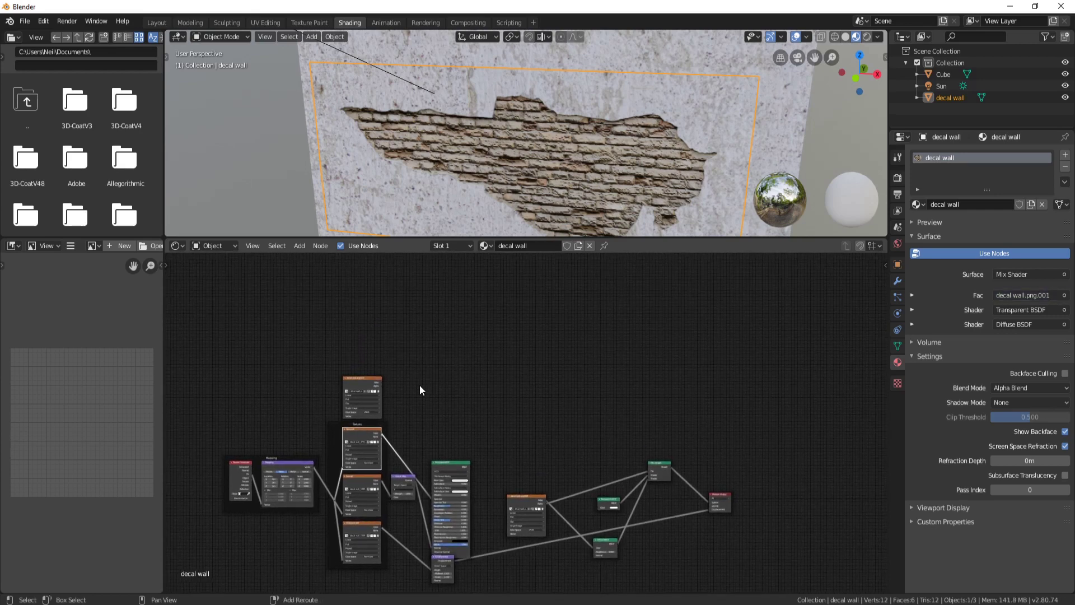
key("g")
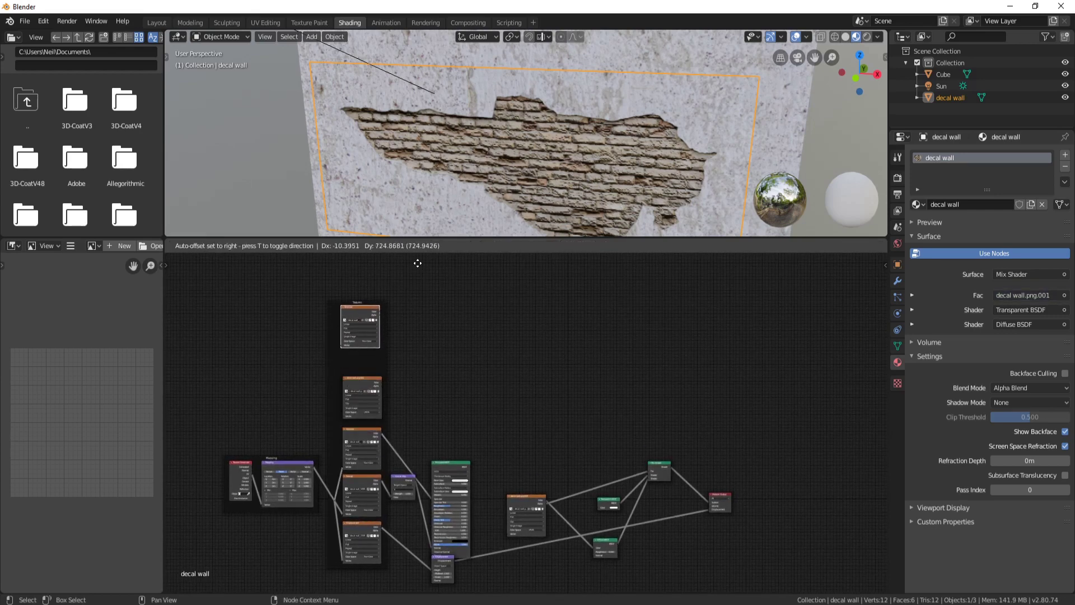
left_click(425, 297)
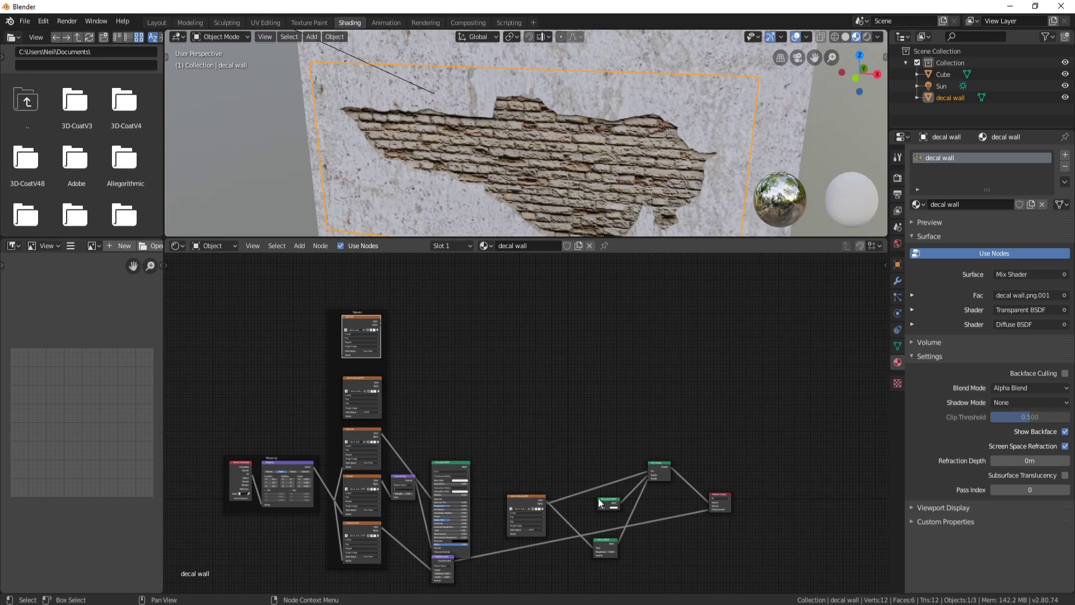
Step: Add a ColorRamp node and place it beside the duplicated specular texture node
left_click(443, 393)
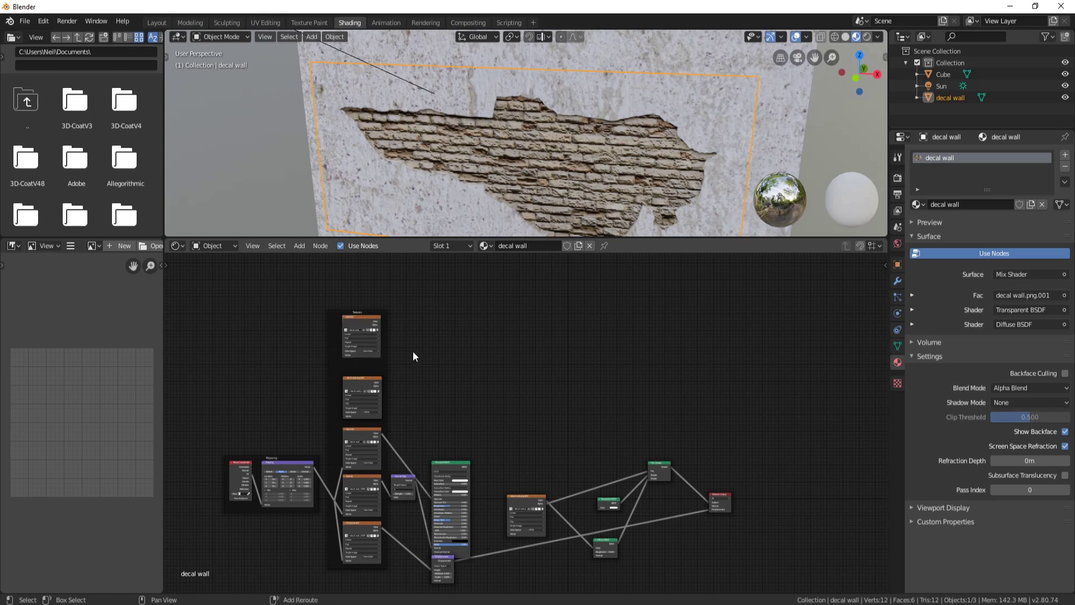
key("shift+a")
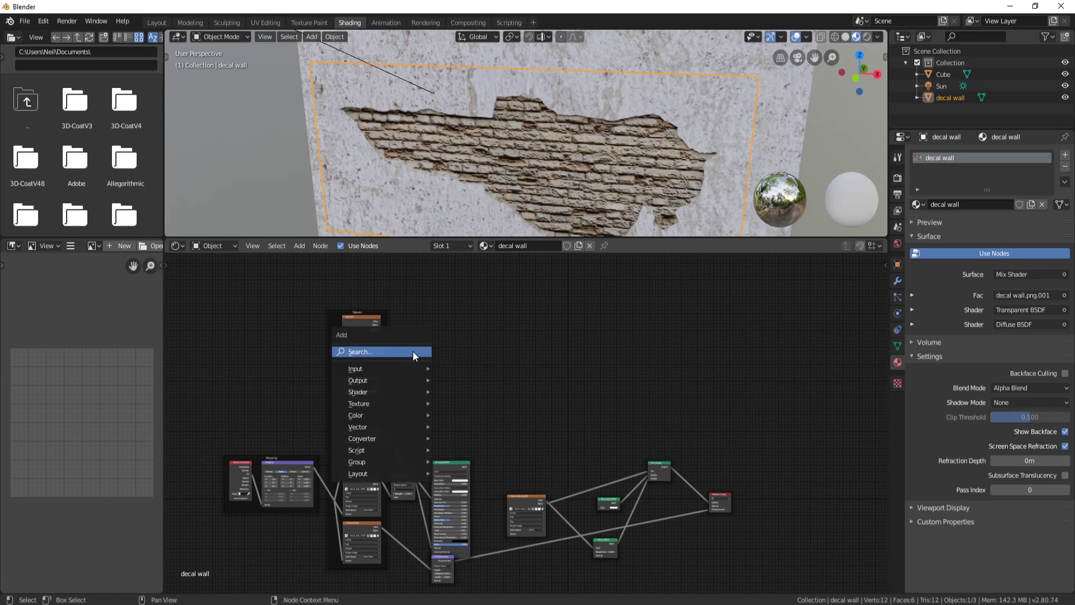
left_click(365, 350)
type("col")
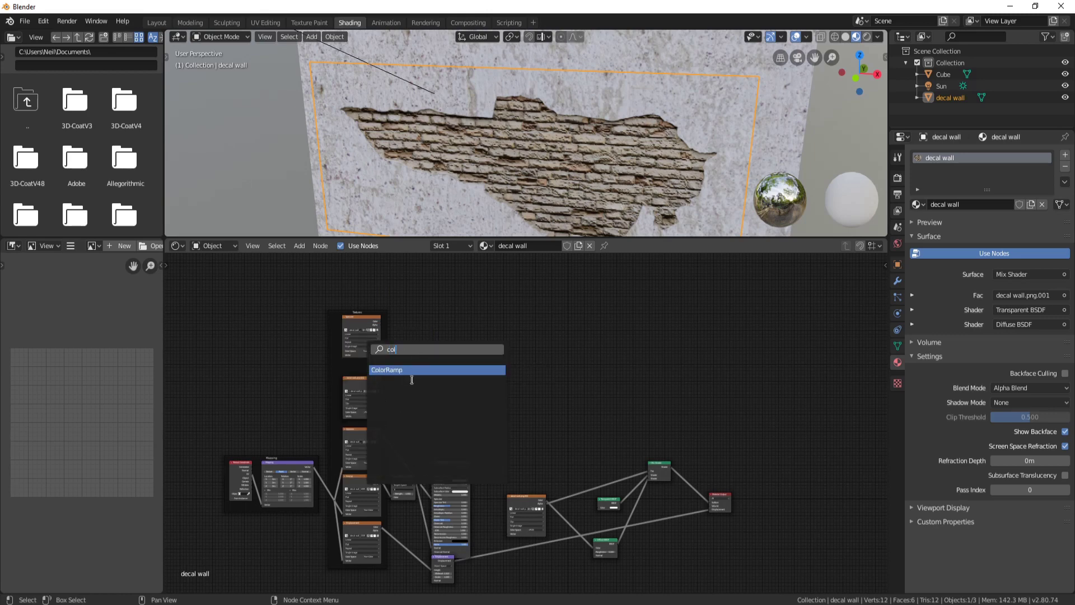
left_click(401, 371)
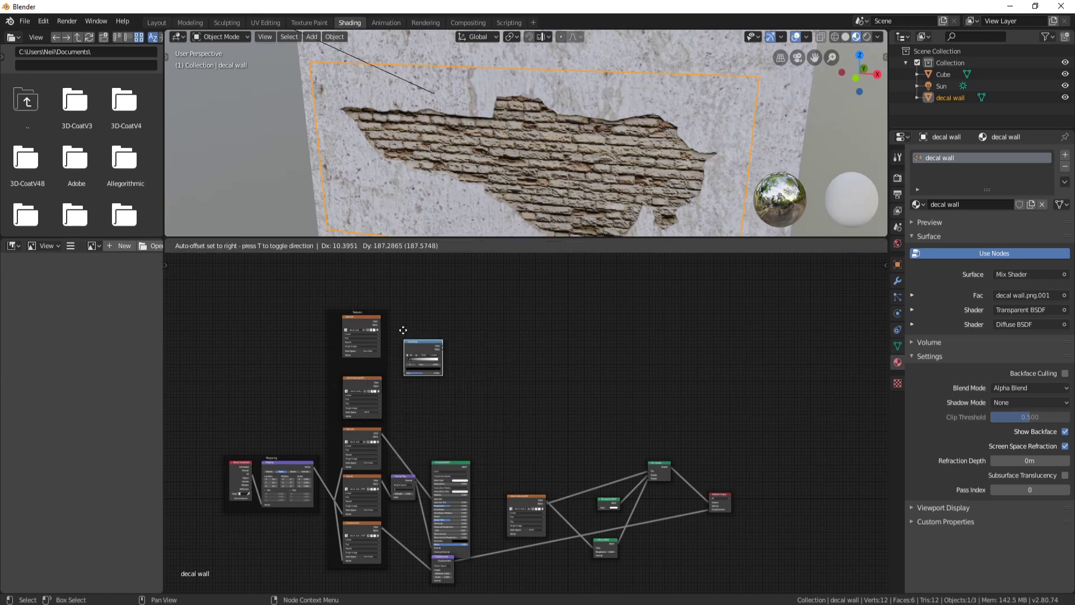
left_click(408, 329)
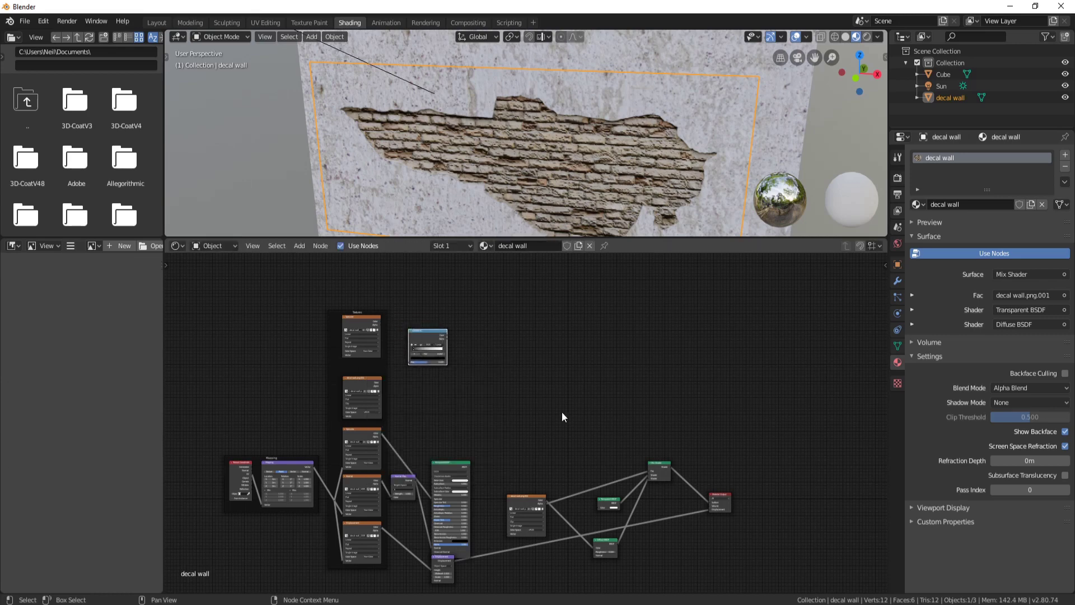
Step: Add a MixRGB node and place it after the ColorRamp
left_click(473, 348)
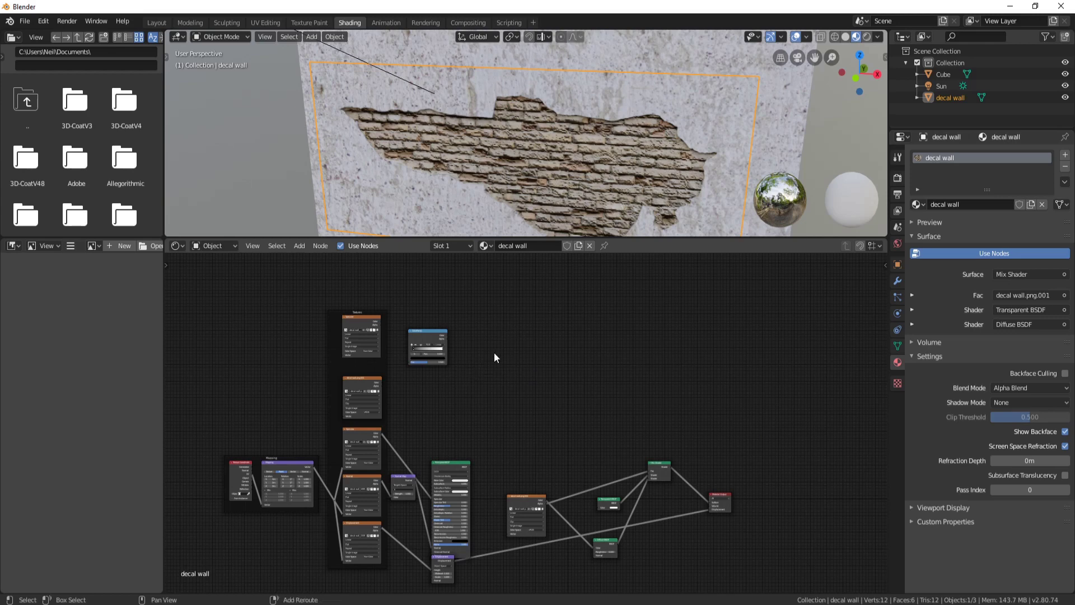
key("shift+a")
left_click(476, 352)
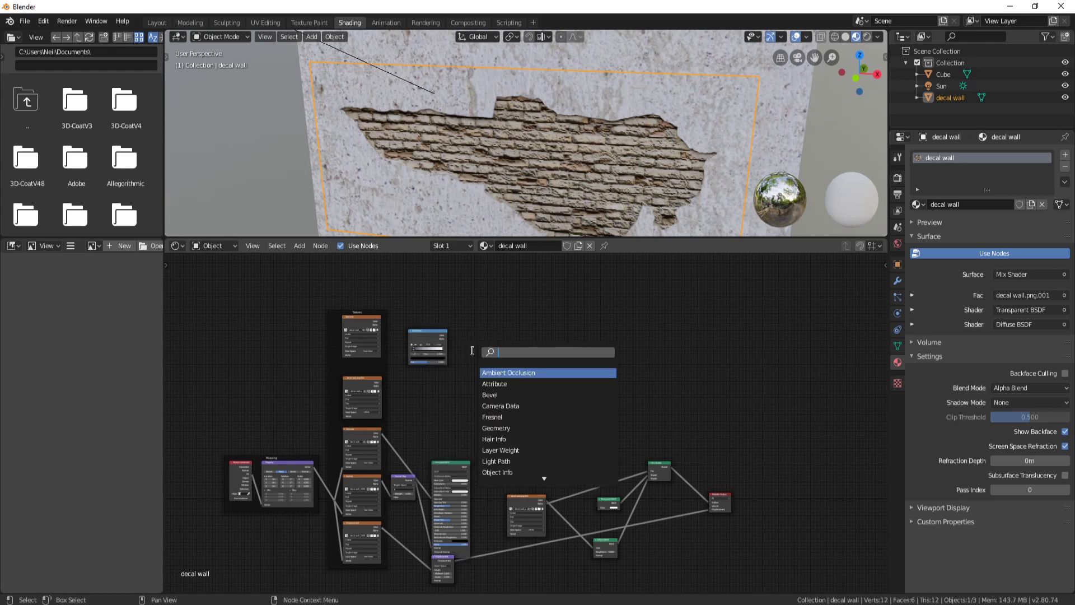
type("mix")
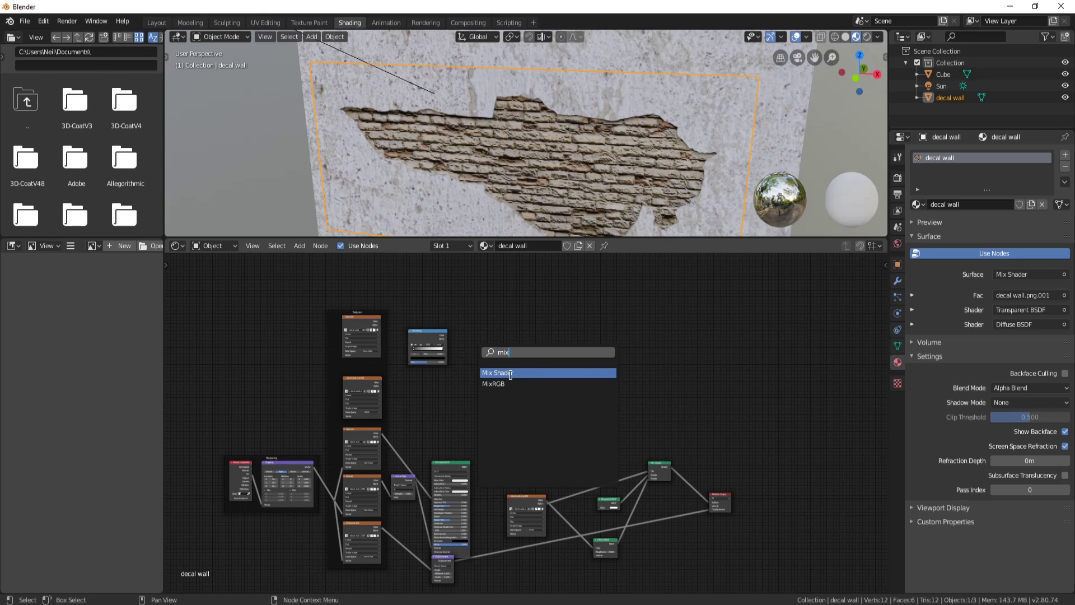
left_click(496, 384)
left_click(480, 336)
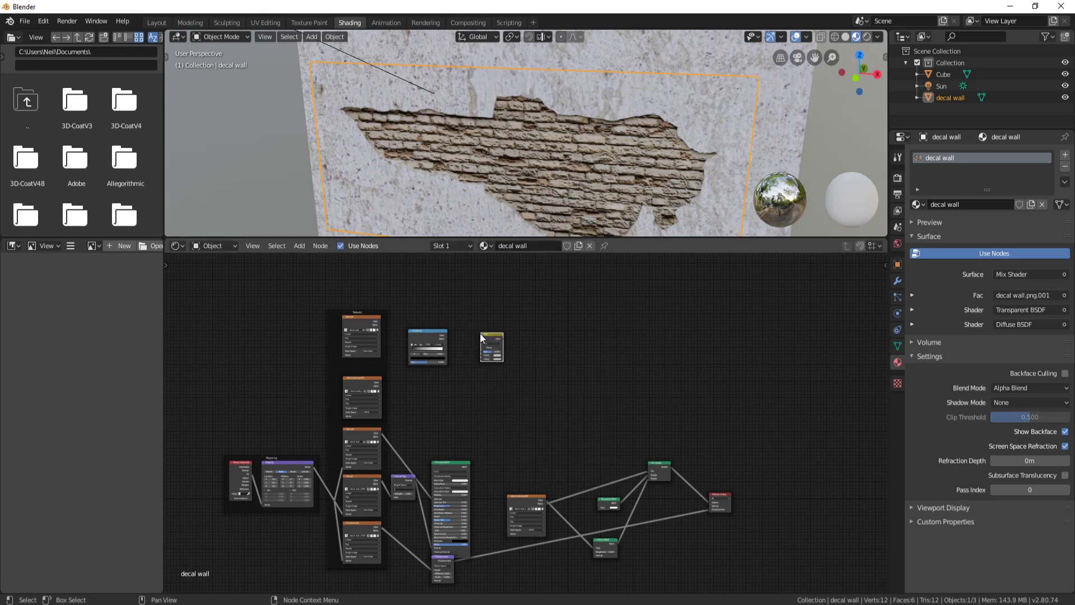
Step: Set the MixRGB node's blend type to Overlay
scroll(507, 363, "up", 13)
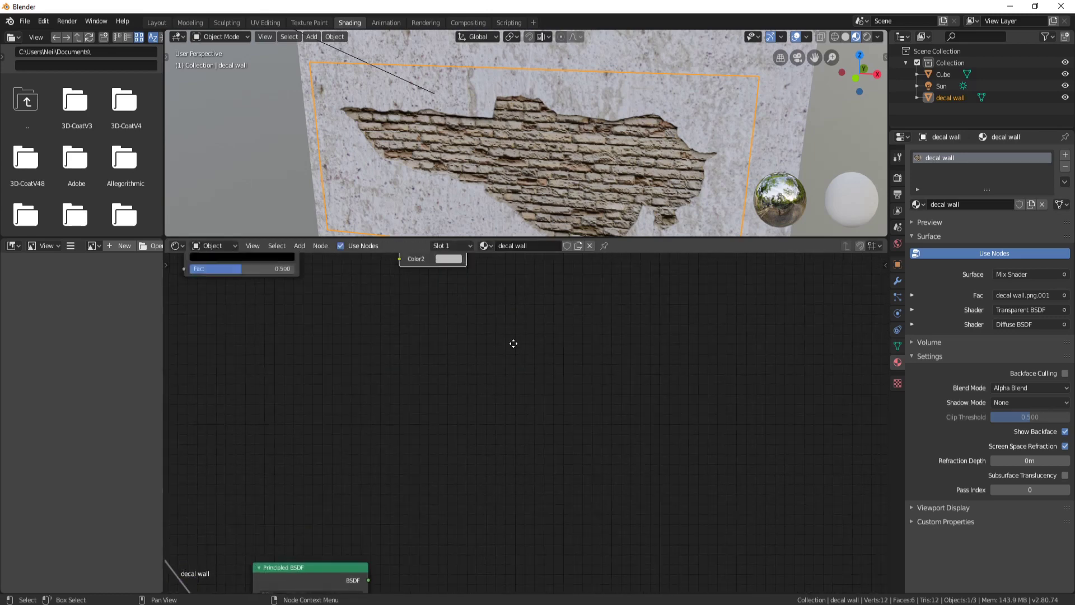
middle_click_drag(511, 342, 542, 503)
scroll(486, 392, "up", 6)
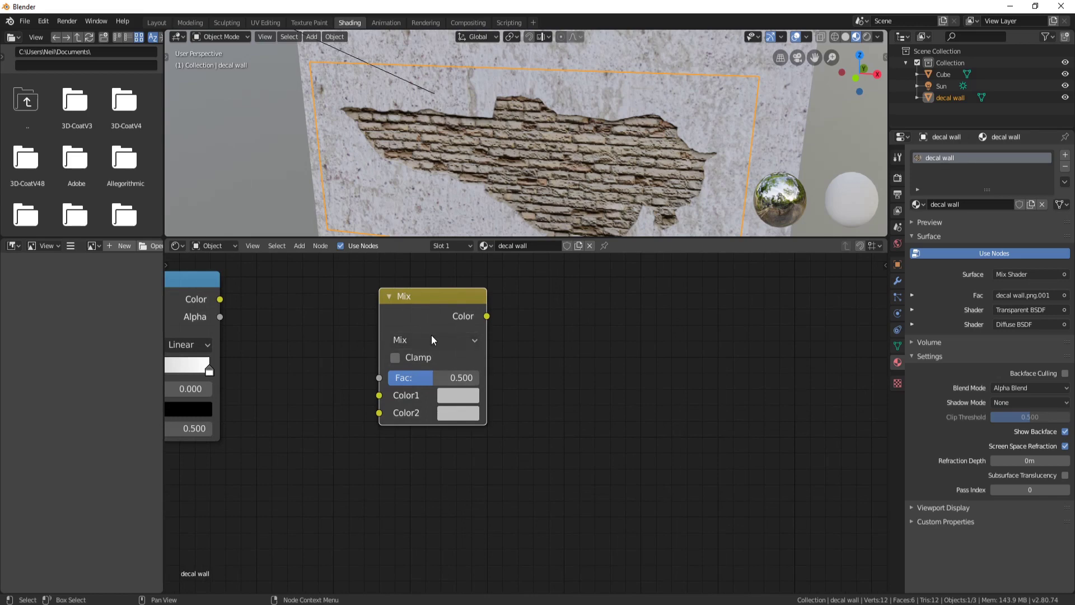
scroll(431, 335, "down", 5)
scroll(483, 392, "up", 2)
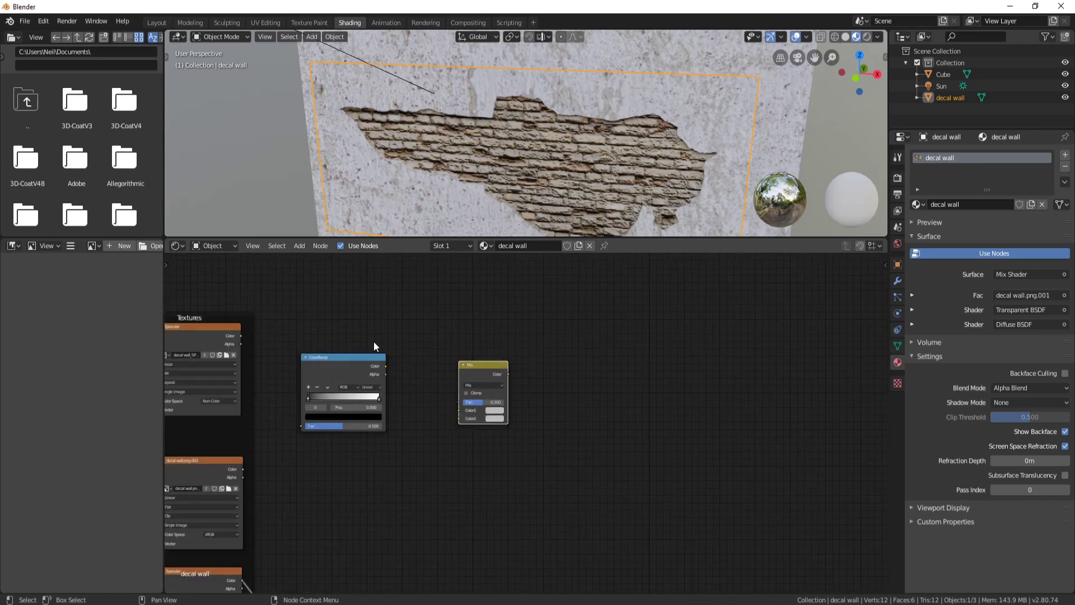
scroll(350, 335, "down", 2)
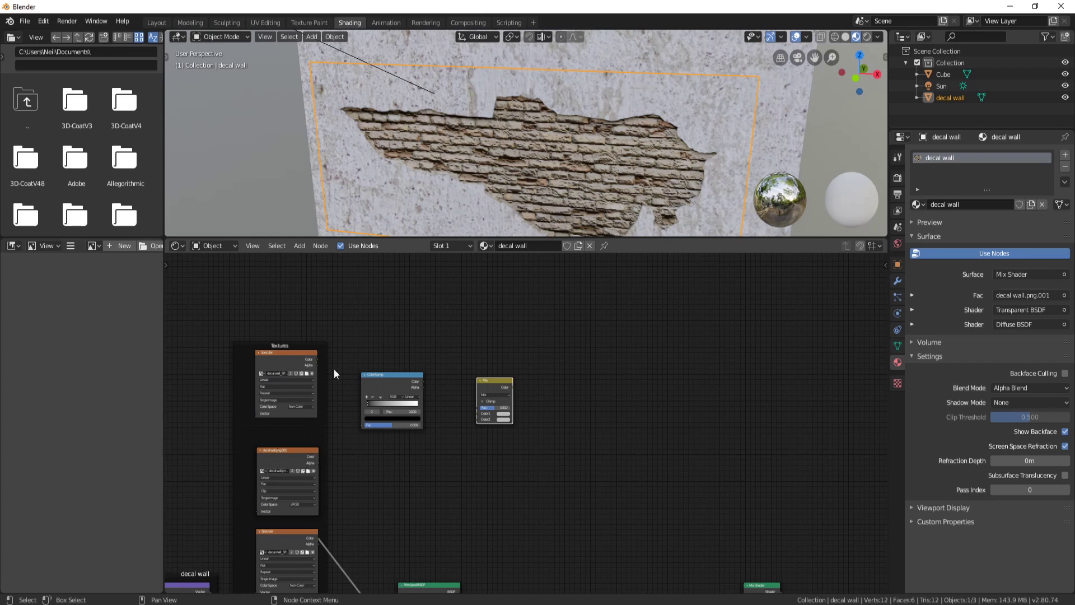
scroll(507, 417, "up", 3)
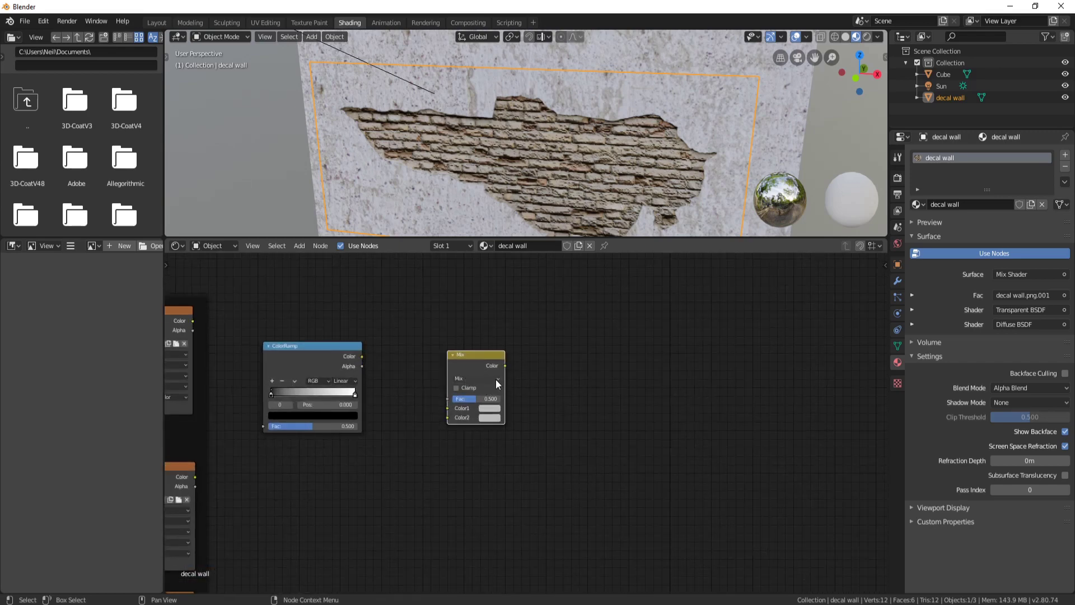
left_click(496, 379)
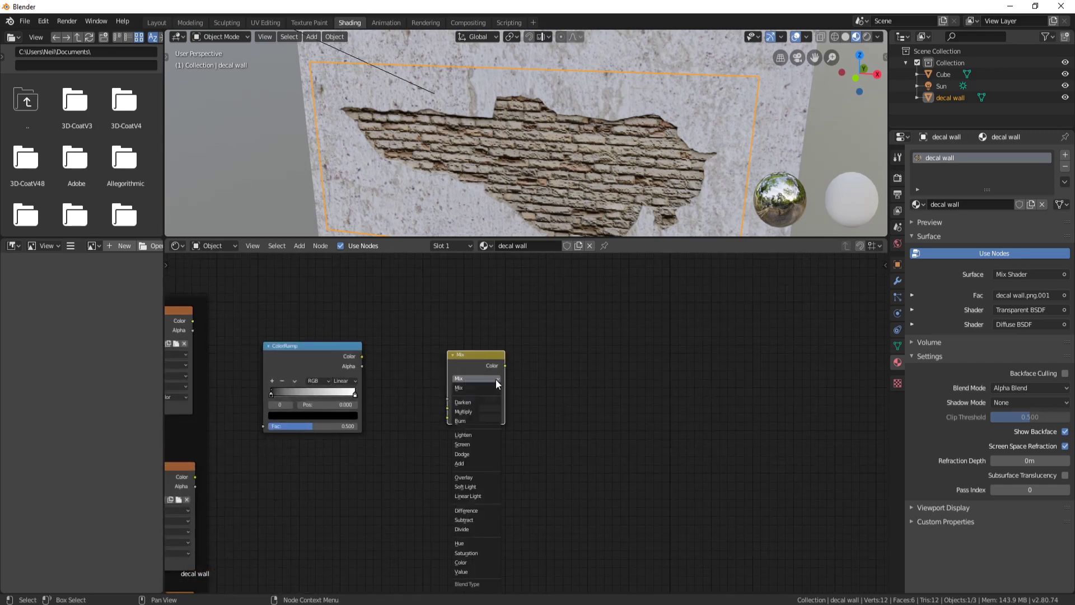
left_click(478, 479)
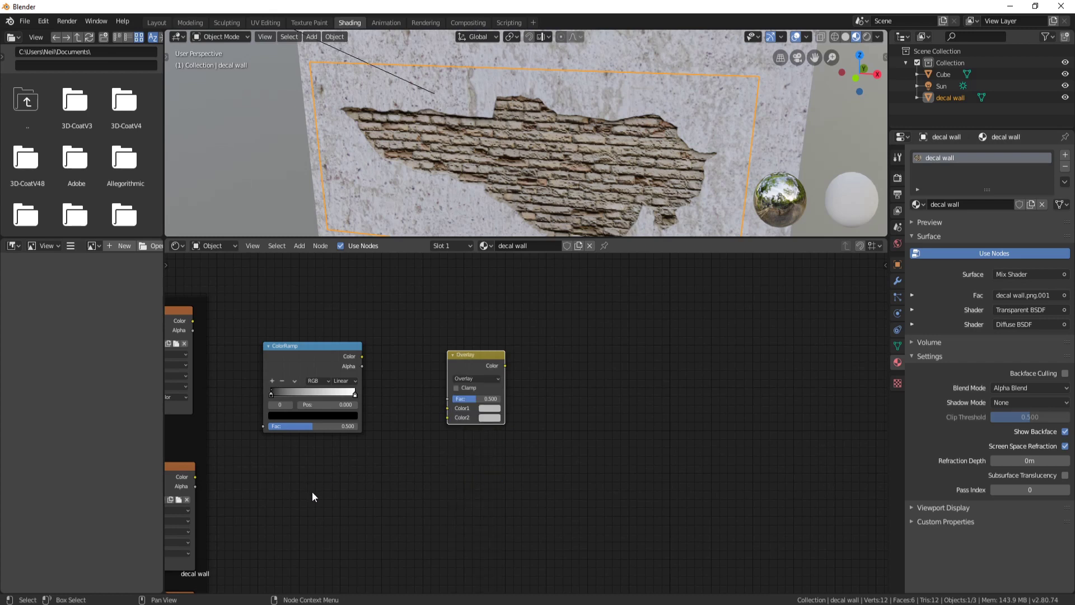
Step: Link the duplicated specular texture through the ColorRamp into the Overlay node's Color2, and the duplicated decal wall.png Color into Color1
middle_click_drag(312, 492, 415, 494)
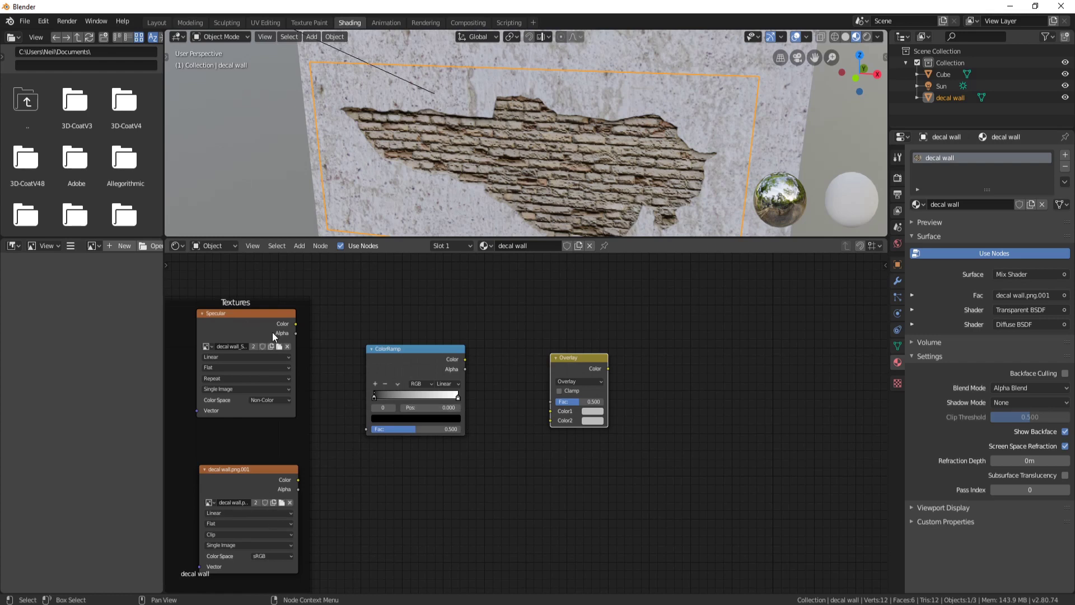
left_click_drag(295, 324, 368, 429)
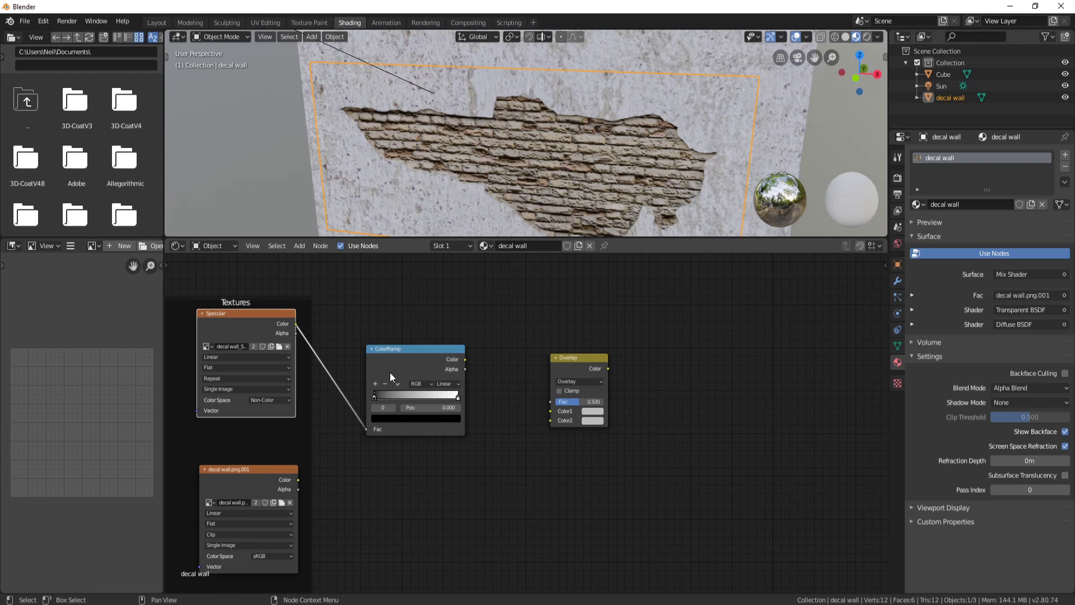
left_click_drag(464, 359, 551, 421)
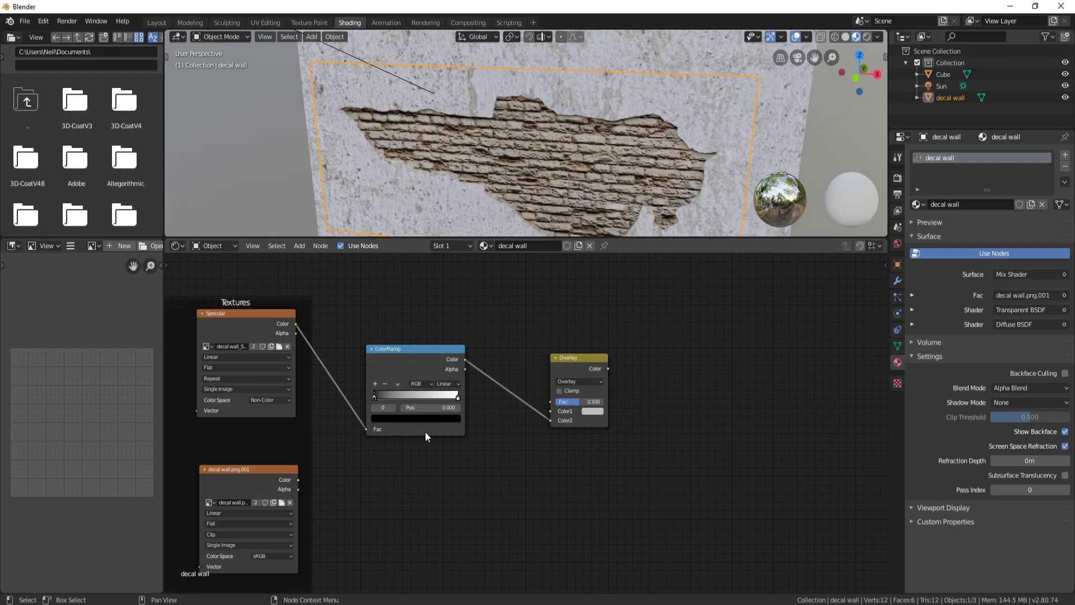
left_click_drag(298, 480, 554, 409)
Step: Connect the Overlay color to the Principled BSDF's Base Color, and the Principled BSDF to the Mix Shader's second shader input, replacing the Diffuse BSDF
scroll(538, 476, "down", 1)
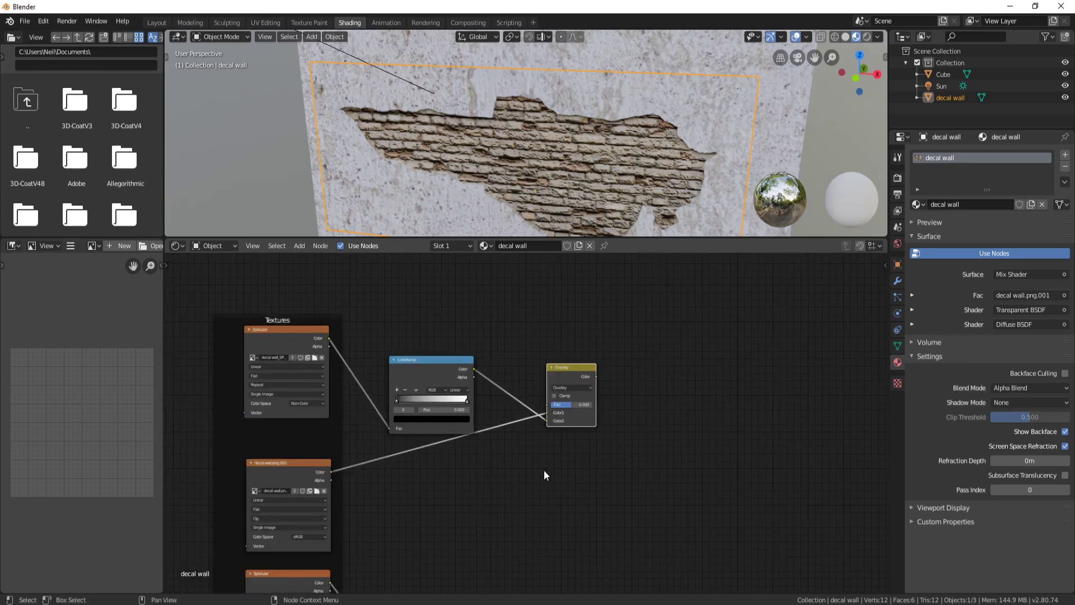
scroll(546, 475, "down", 1)
middle_click_drag(546, 475, 520, 363)
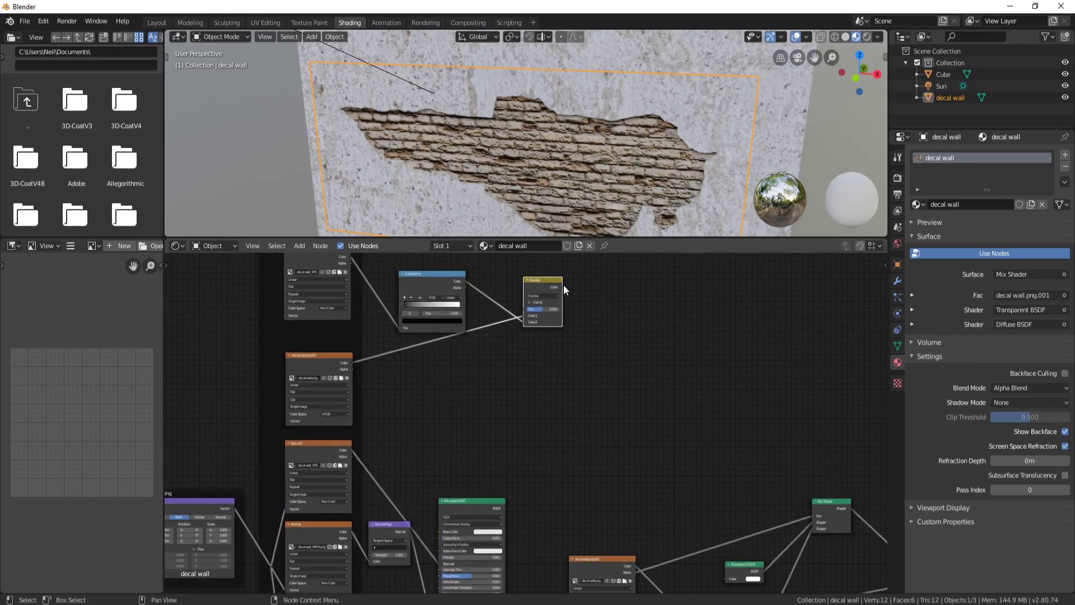
left_click_drag(561, 287, 441, 531)
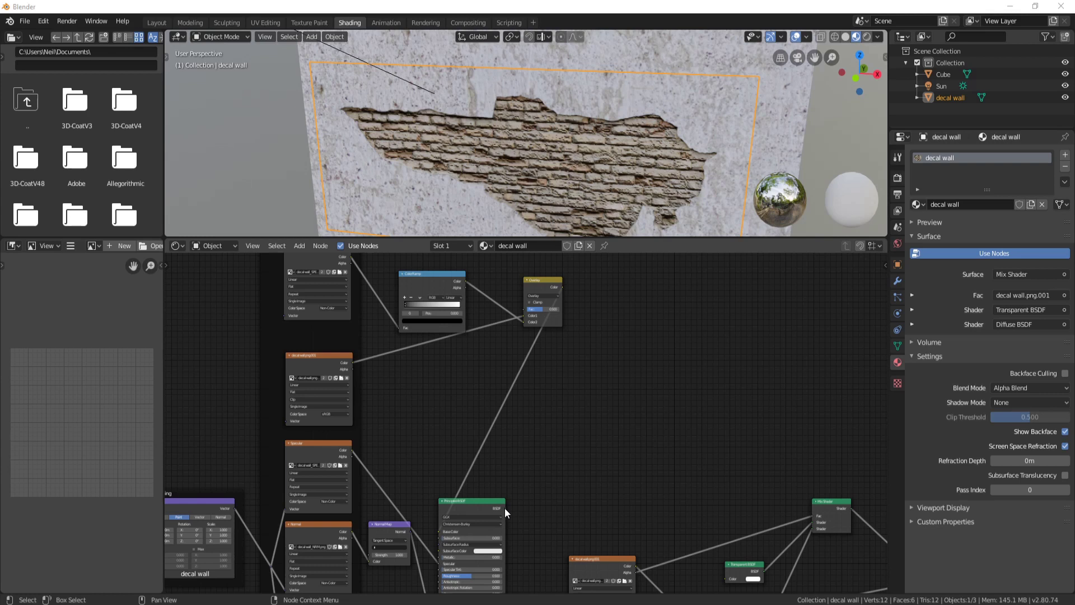
left_click_drag(505, 509, 814, 528)
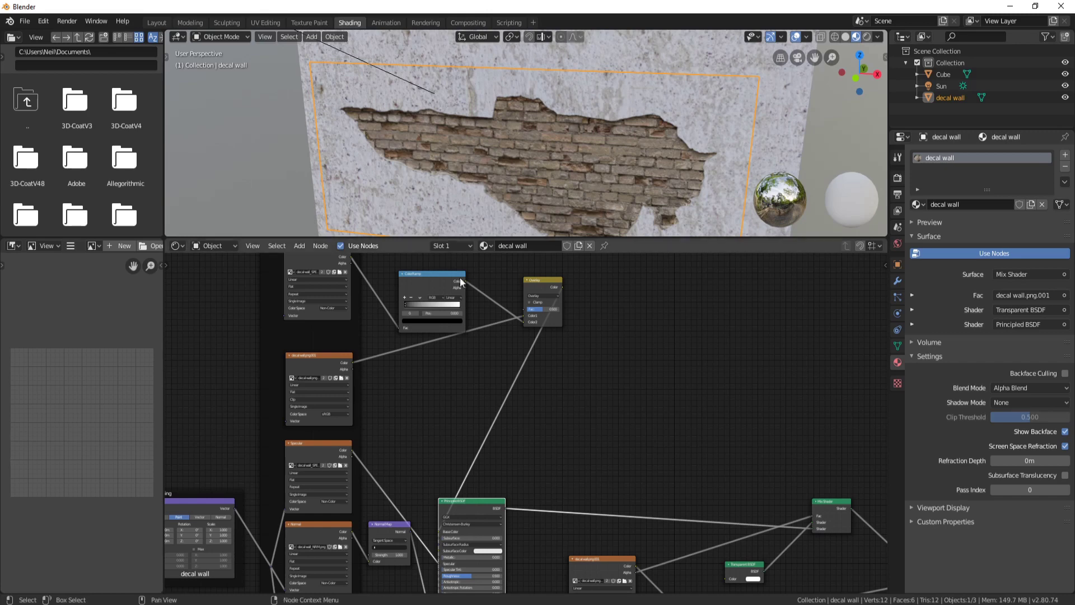
Step: Adjust the ColorRamp's first stop to position 0.168 and lighten its color slightly to dark grey
scroll(415, 304, "up", 3)
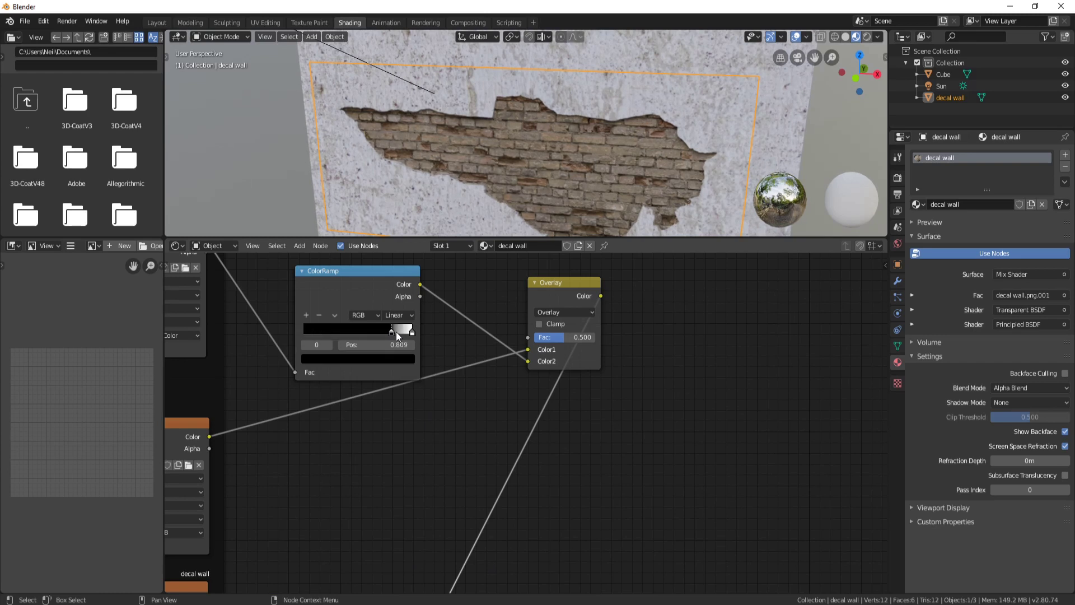
left_click_drag(304, 331, 239, 321)
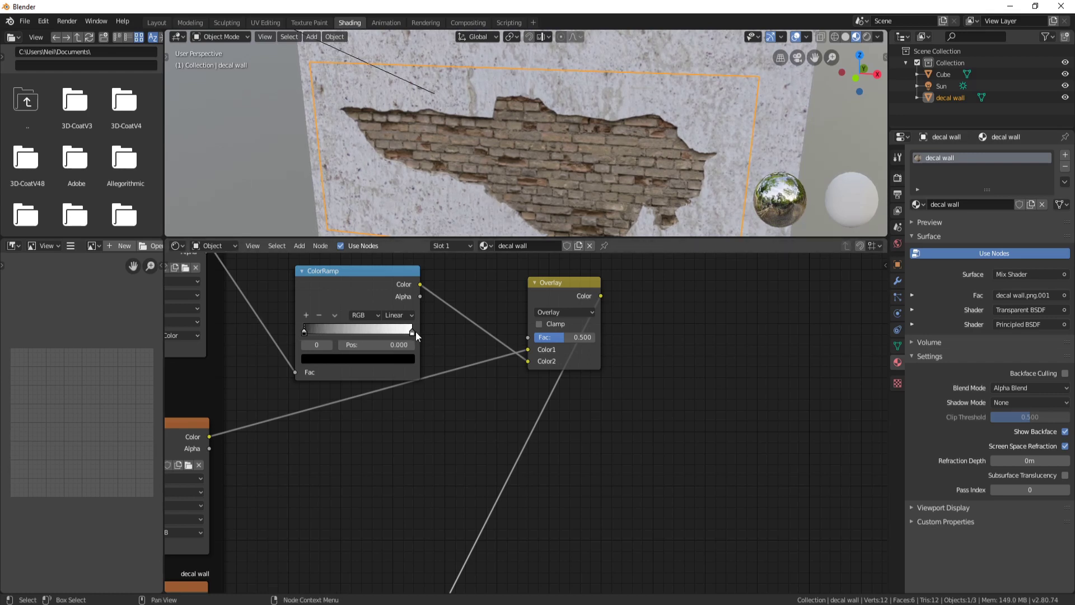
left_click_drag(412, 332, 452, 339)
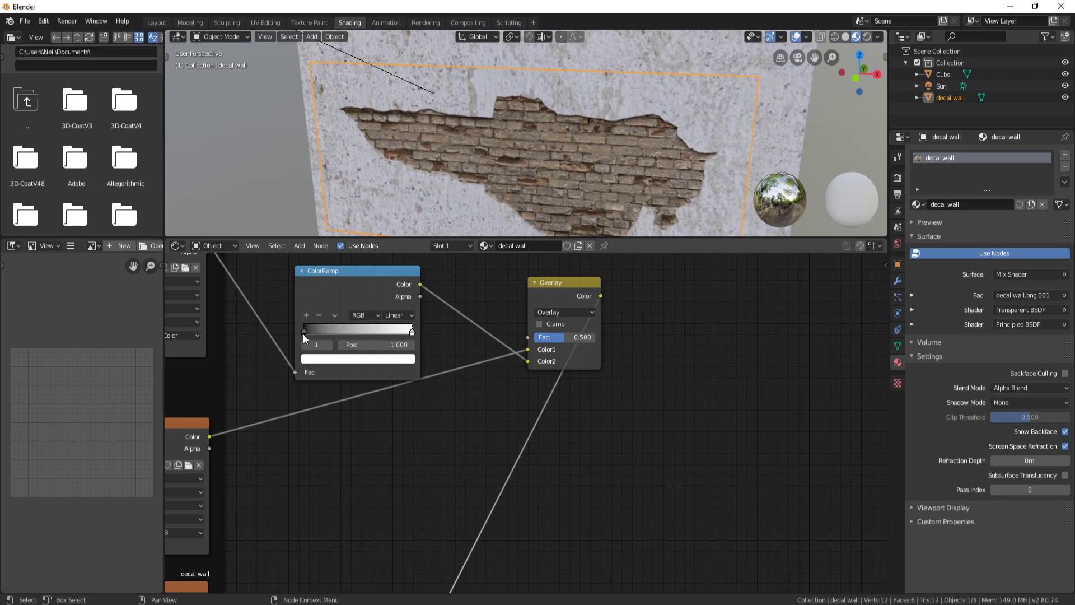
left_click_drag(304, 334, 280, 331)
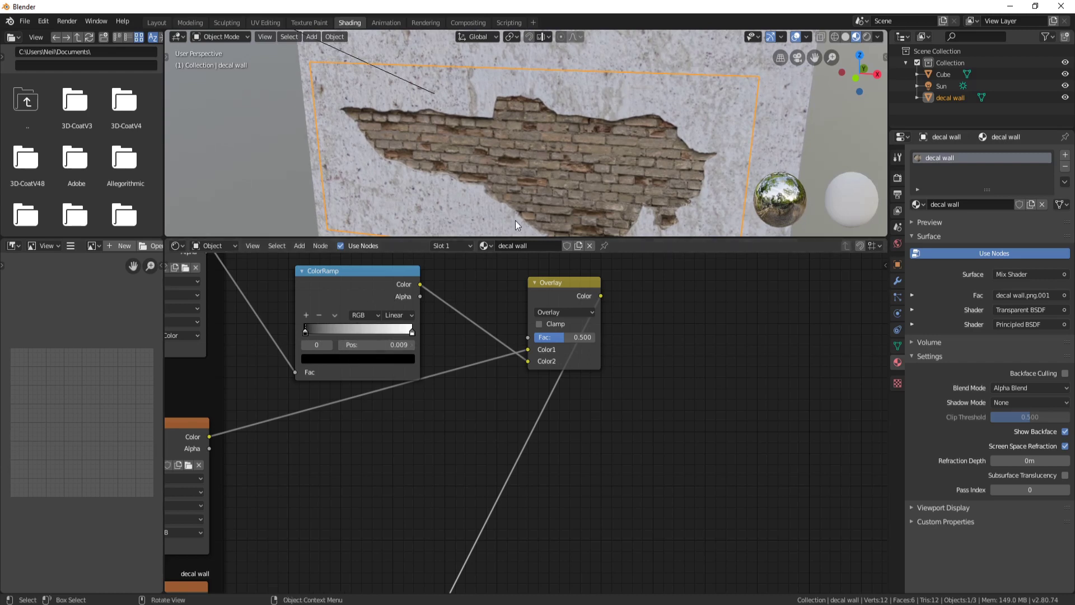
left_click(359, 357)
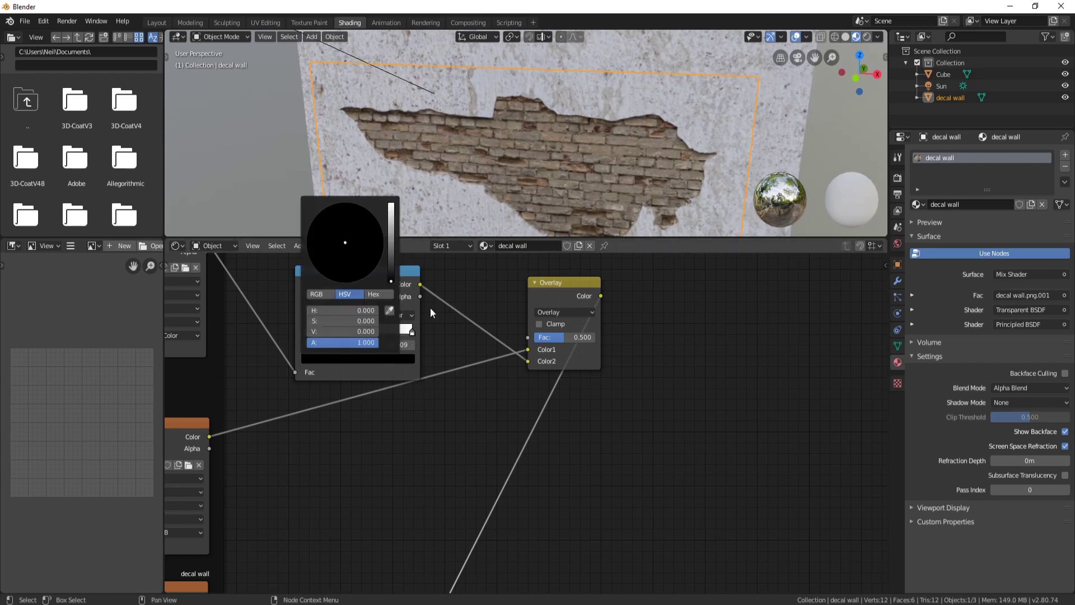
left_click(362, 362)
mouse_move(391, 281)
left_mouse_down()
mouse_move(392, 207)
mouse_move(391, 281)
mouse_move(392, 212)
mouse_move(391, 272)
left_mouse_up()
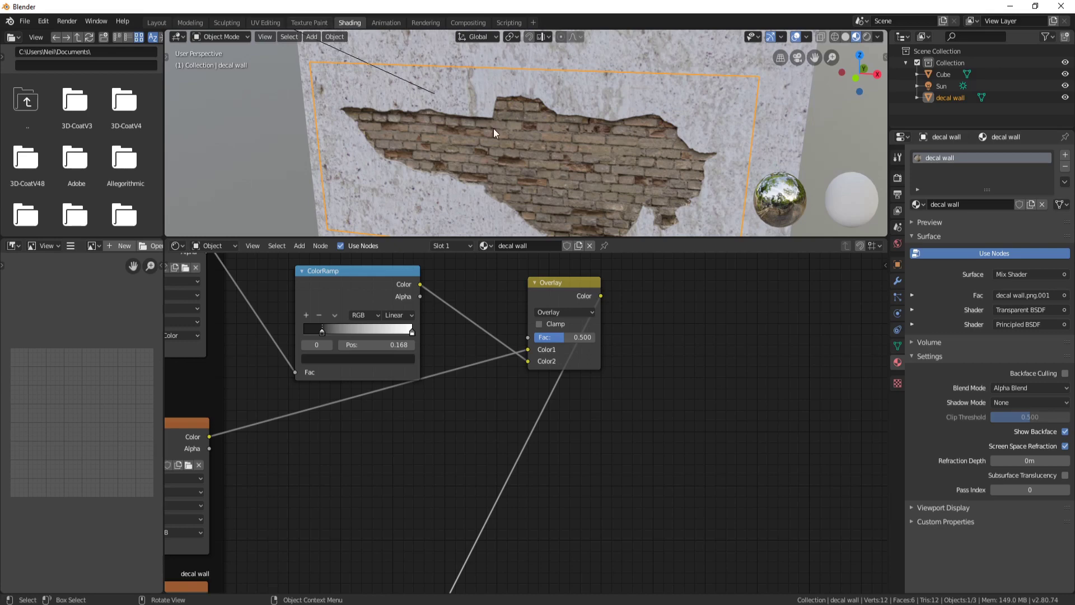
Step: In the Modeling workspace, move the decal plane along the Y axis closer to the wall in Object Mode, and deselect everything
left_click(185, 22)
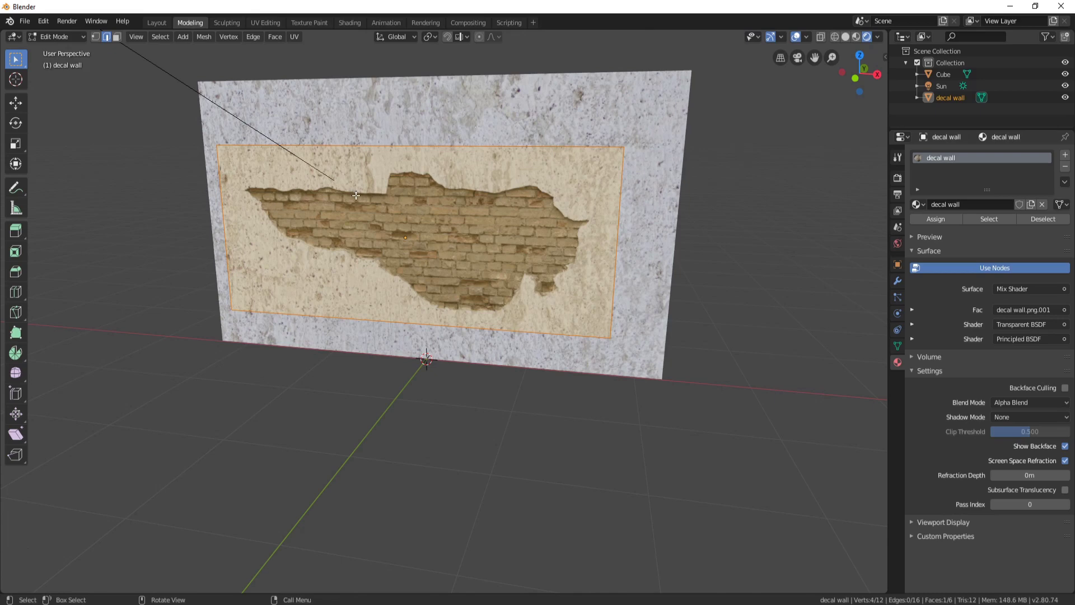
key("Tab")
middle_click_drag(337, 212, 472, 285)
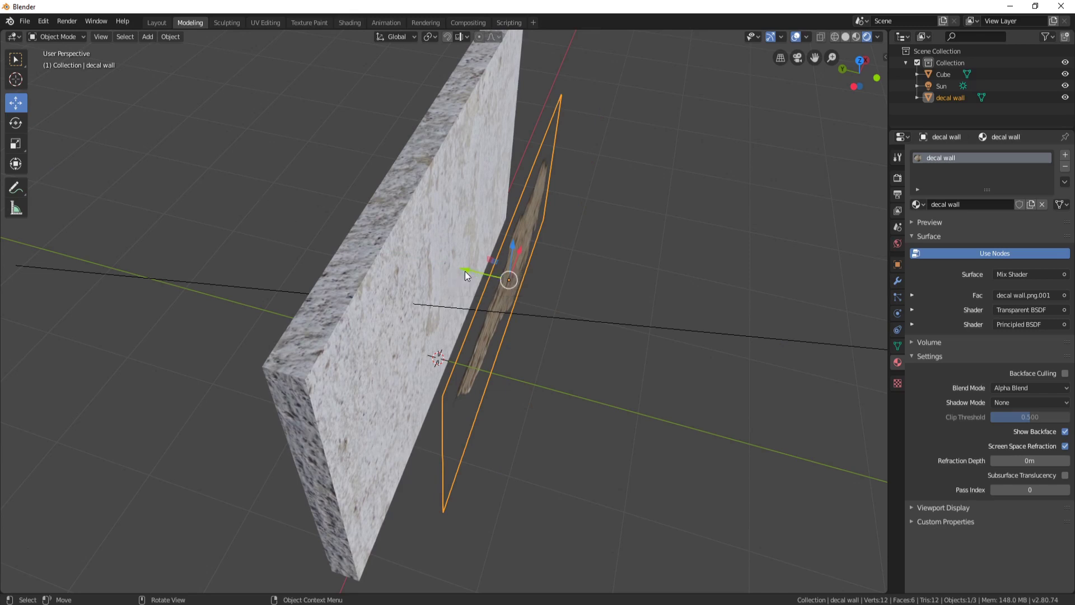
mouse_move(466, 270)
left_mouse_down()
mouse_move(400, 265)
mouse_move(486, 276)
left_mouse_up()
middle_click_drag(691, 252, 555, 244)
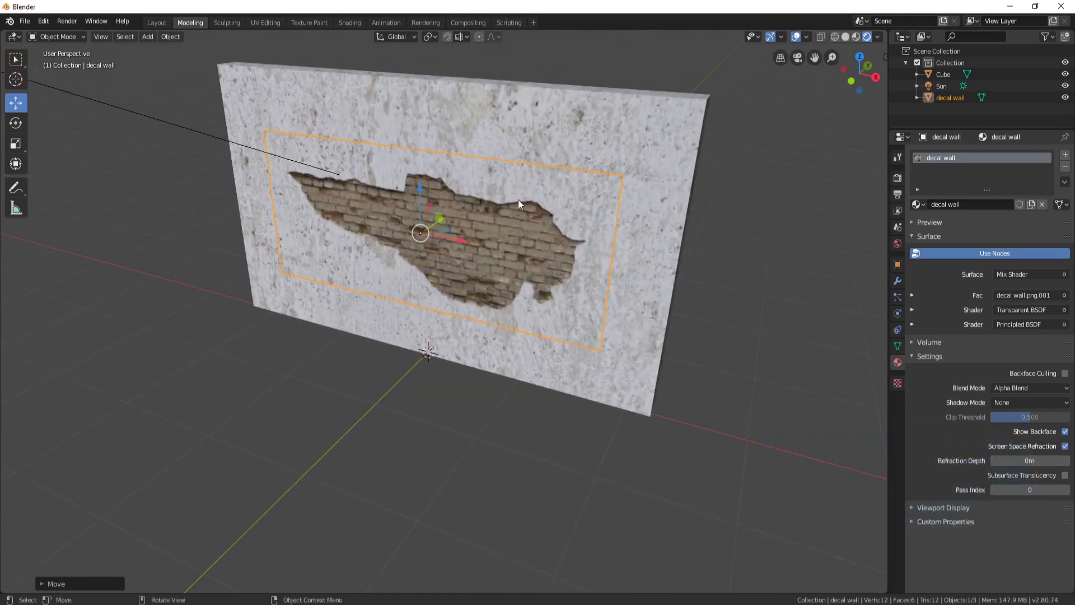
key("alt+a")
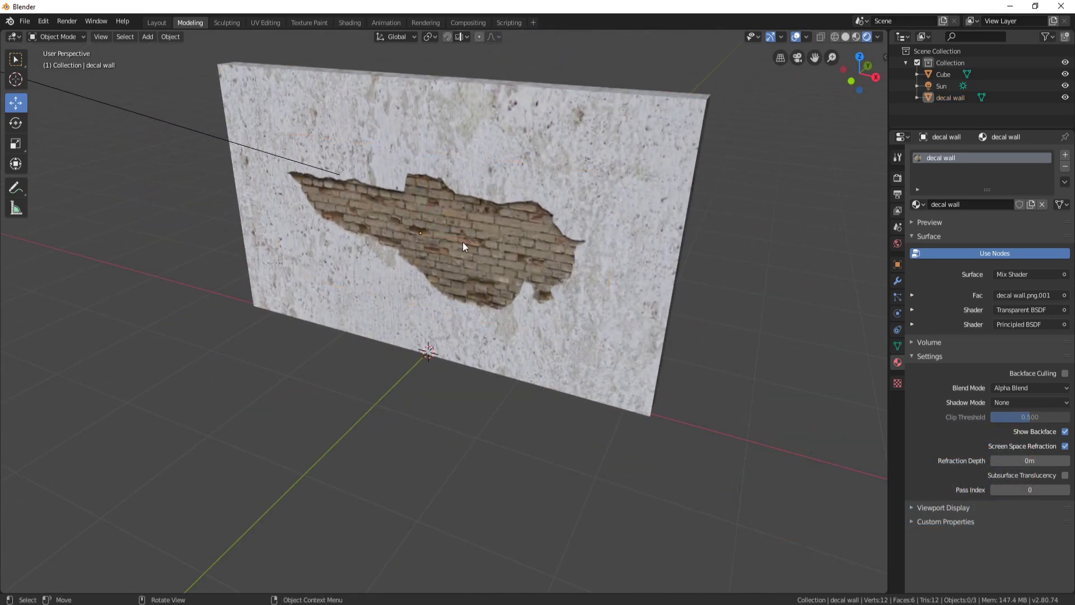
middle_click_drag(463, 245, 508, 233)
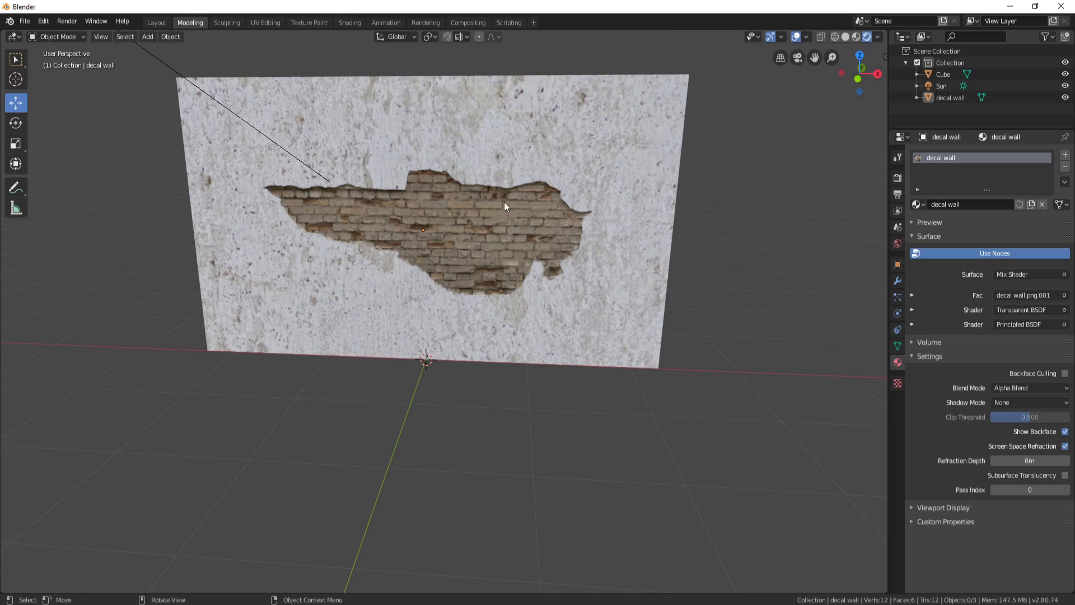
Step: Add a camera to the scene and enable Lock Camera to View for looking through it
key("shift+a")
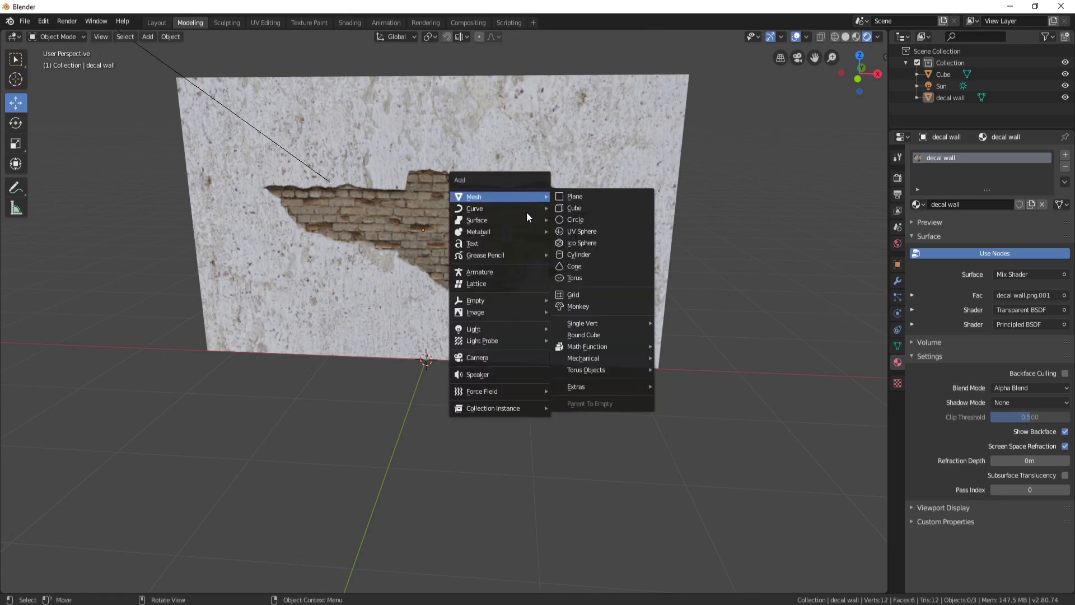
left_click(489, 355)
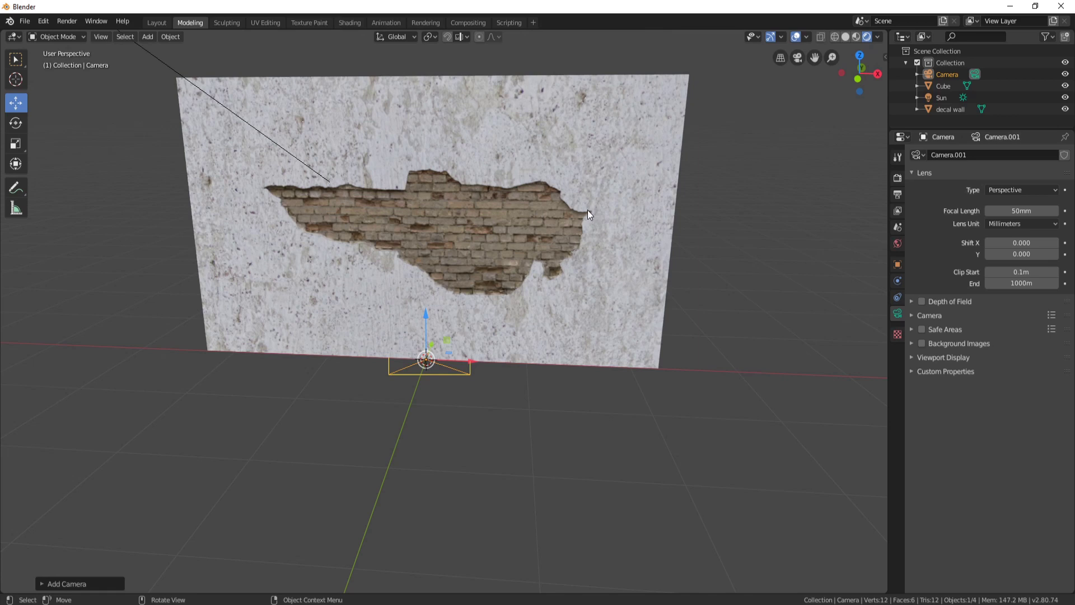
key("n")
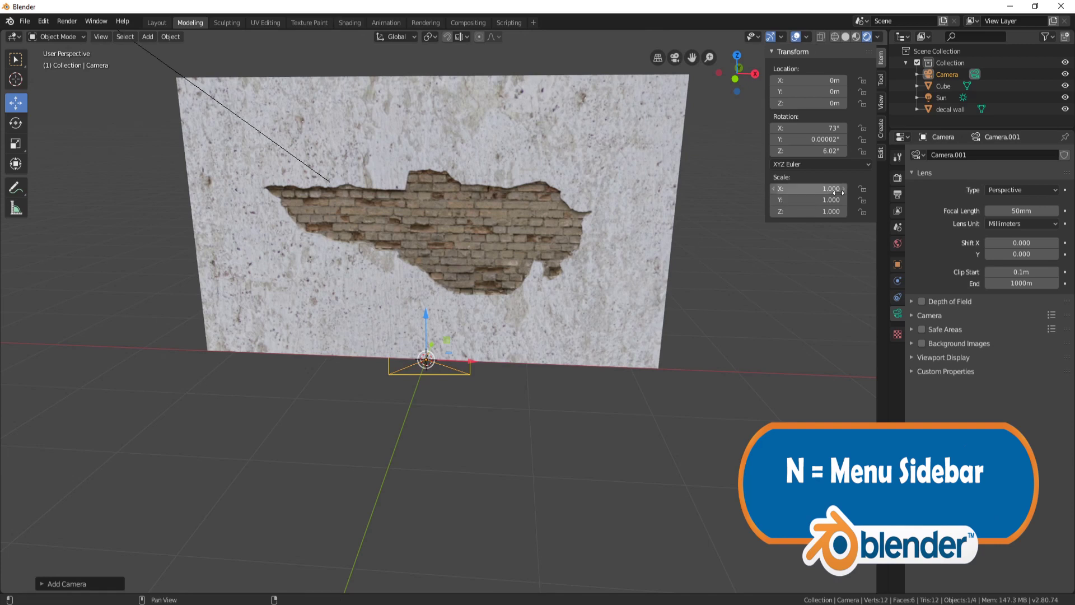
left_click(882, 103)
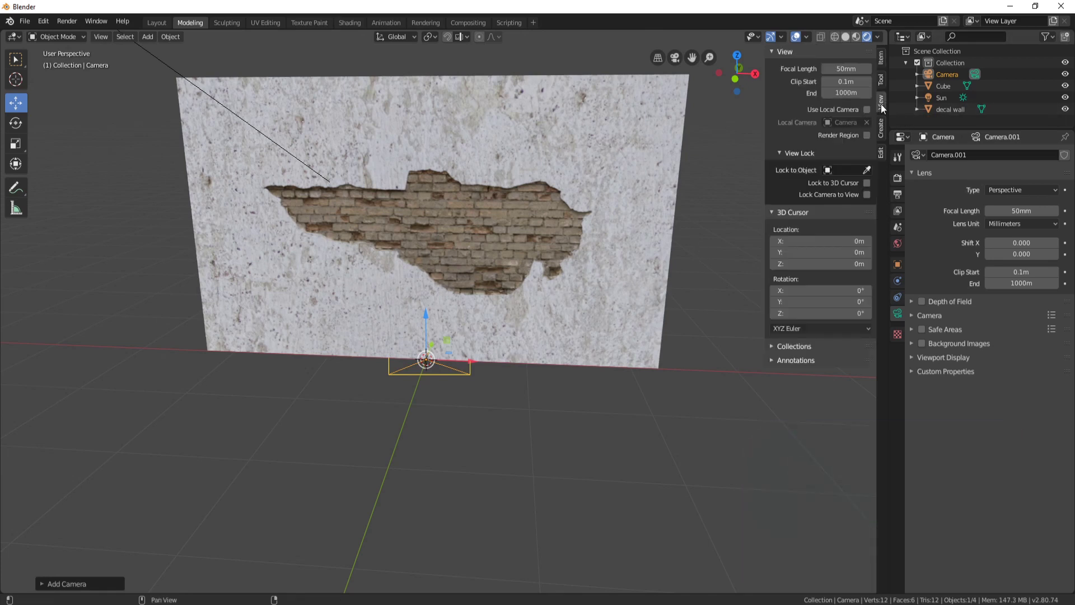
left_click(867, 194)
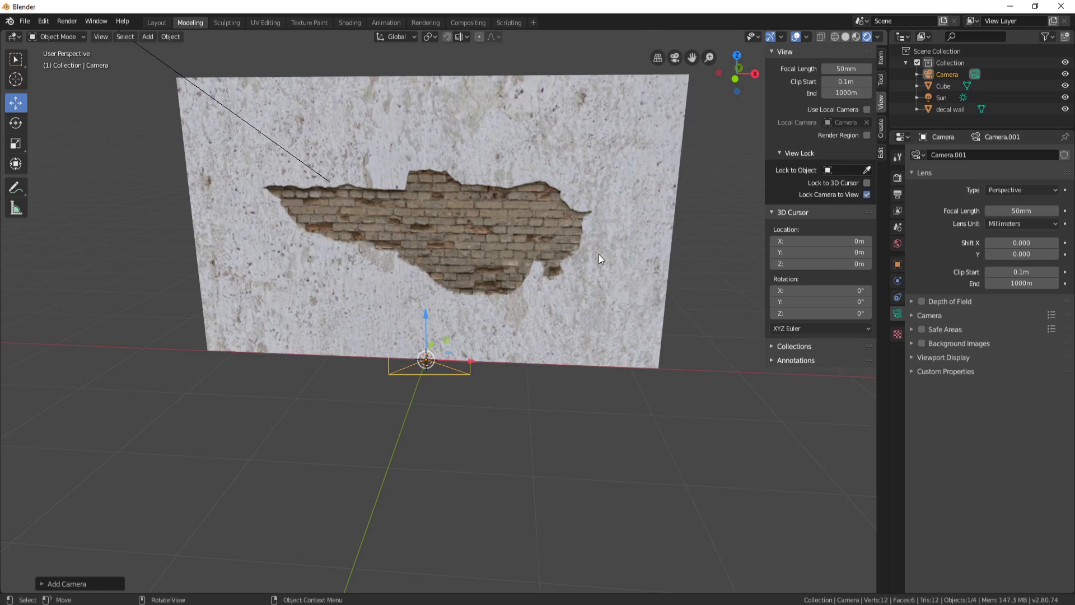
key("KP_0")
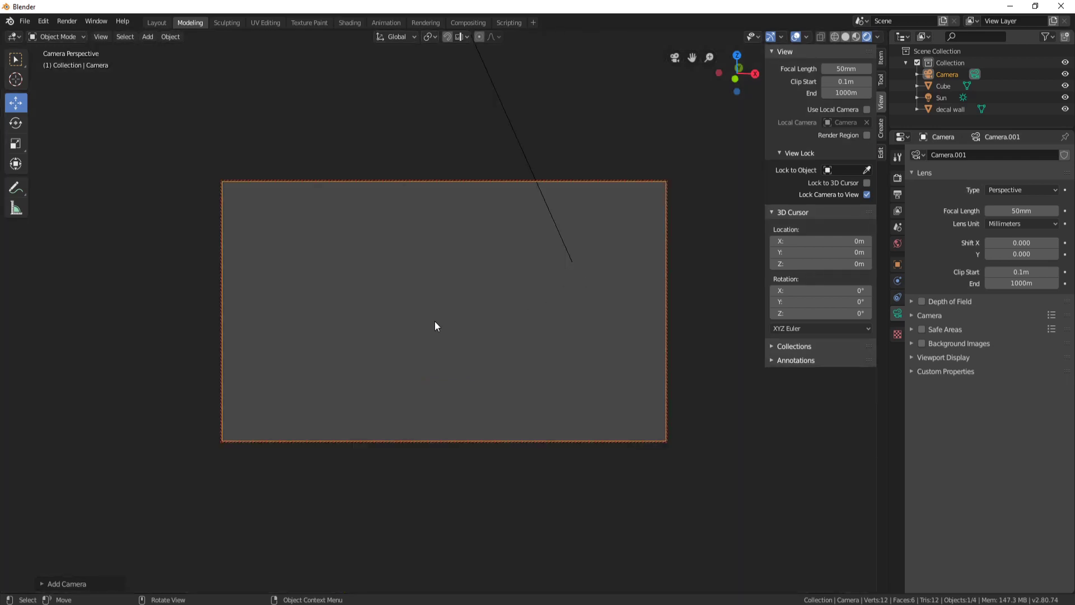
left_click(867, 195)
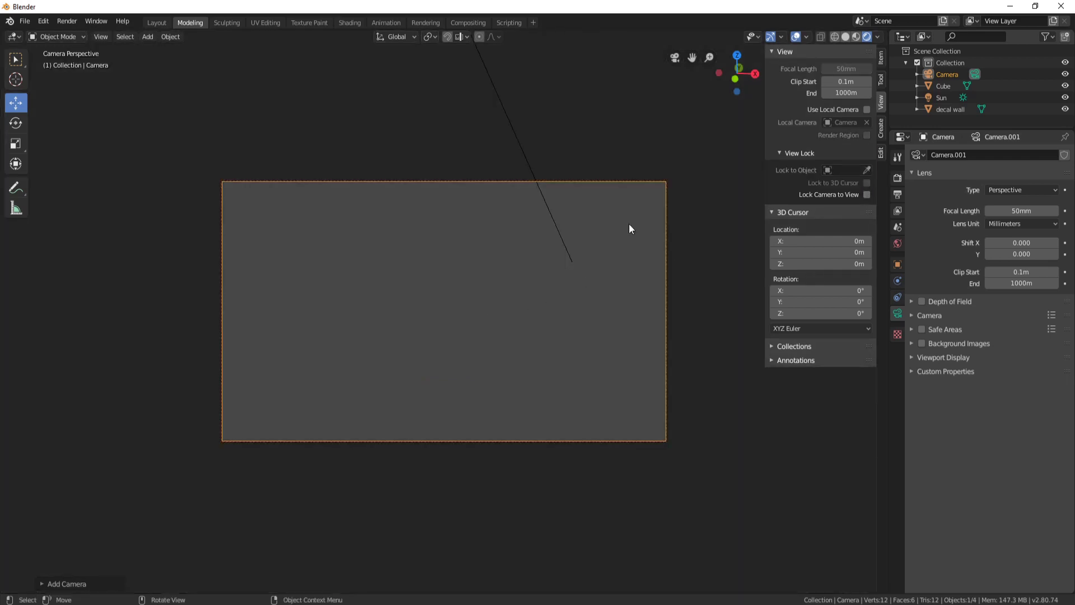
scroll(464, 320, "up", 3)
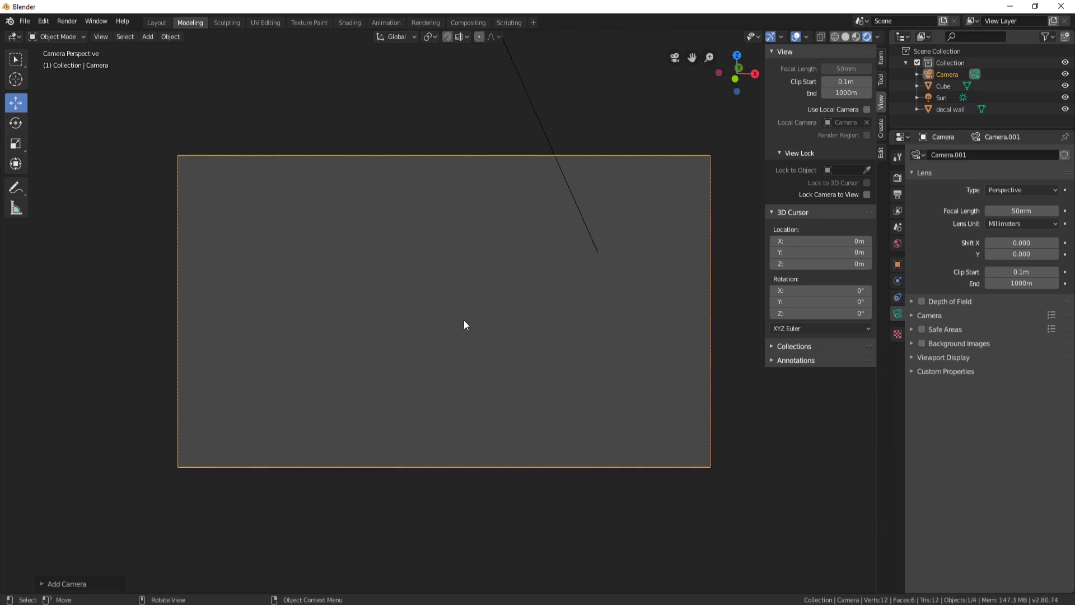
scroll(464, 325, "up", 2)
scroll(463, 325, "down", 2)
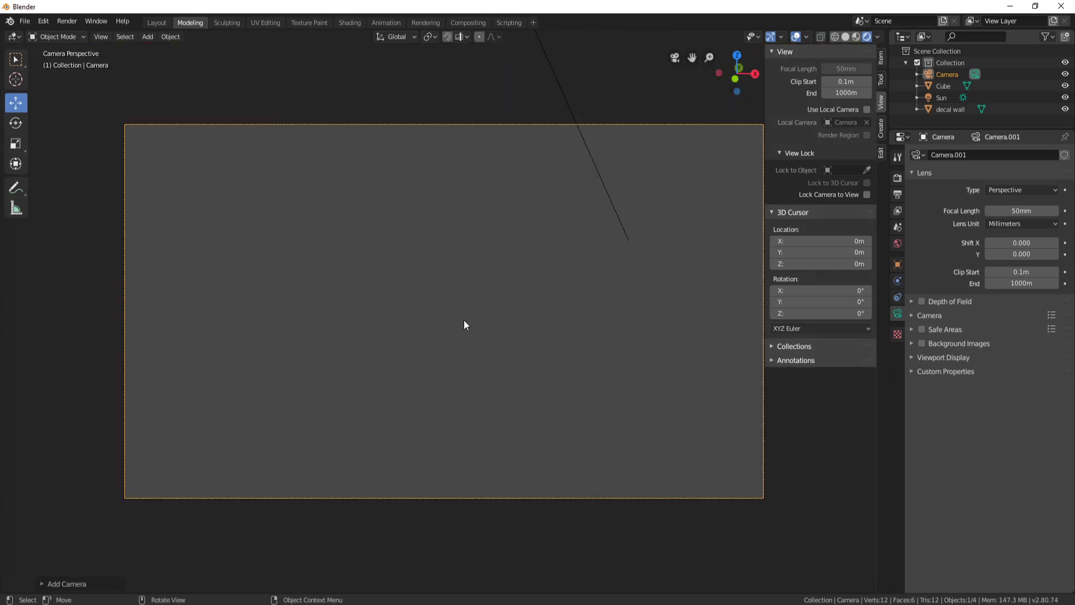
scroll(464, 325, "up", 1)
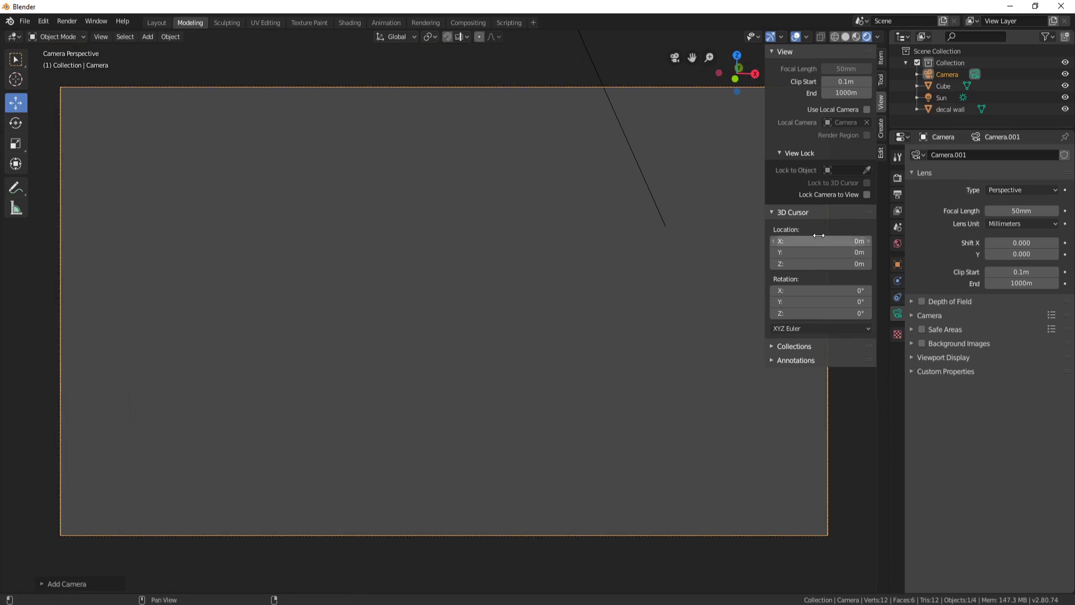
left_click(867, 194)
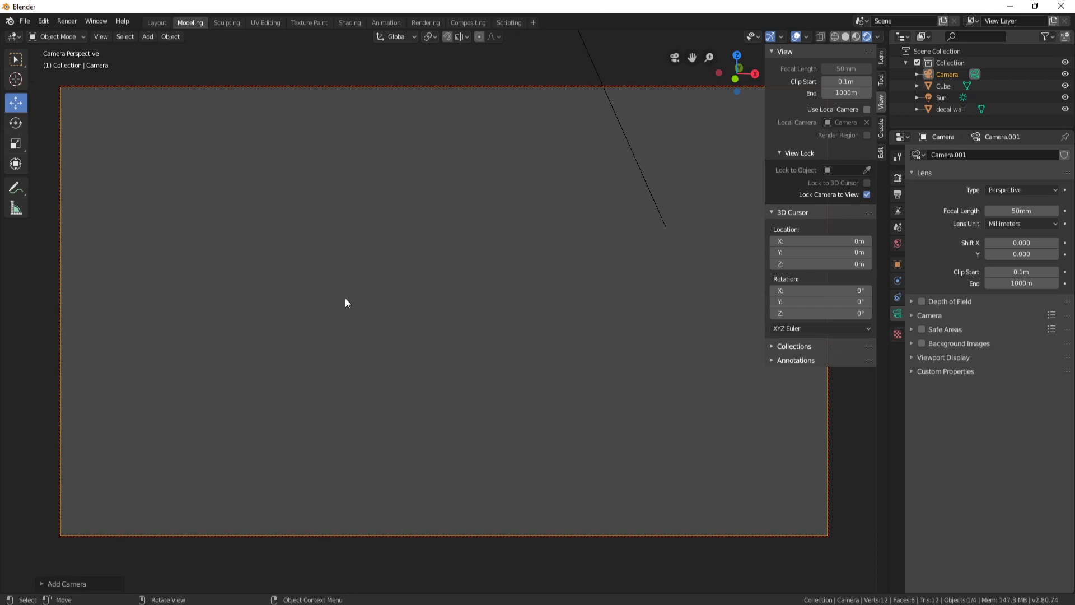
Step: Frame the whole wall with its brick decal in the camera at a slight angle, and turn off Lock Camera to View
scroll(345, 297, "down", 8)
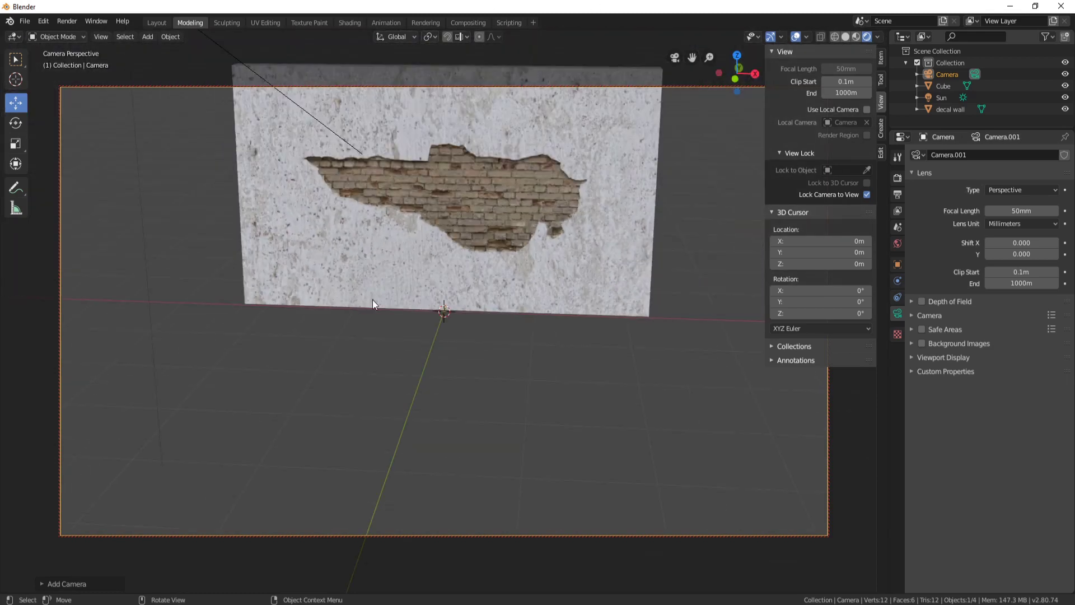
scroll(371, 301, "down", 3)
middle_click_drag(372, 300, 354, 328, "shift")
scroll(345, 298, "up", 6)
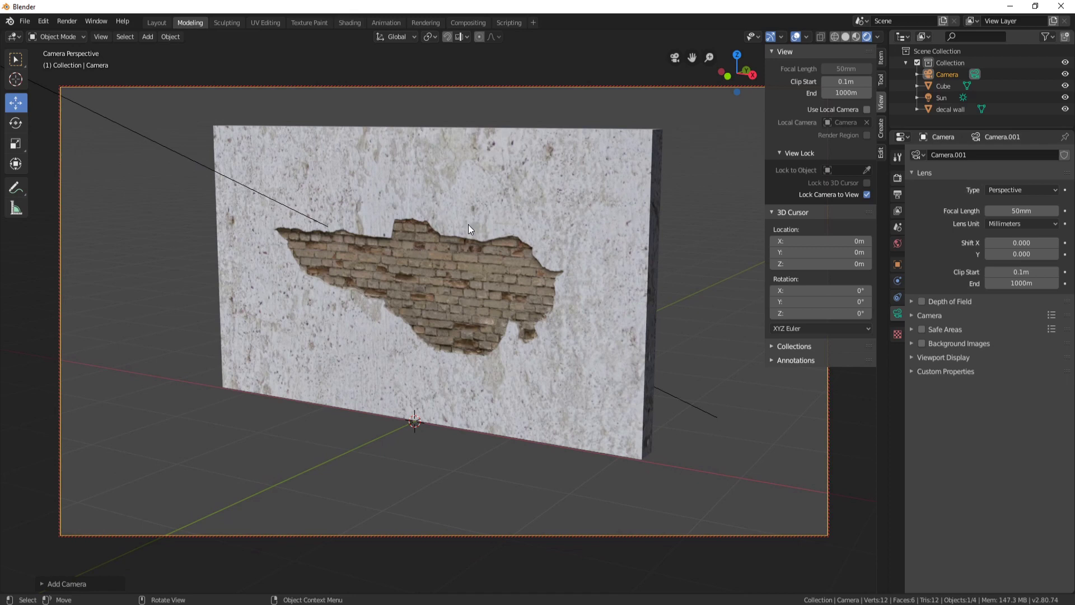
left_click(867, 195)
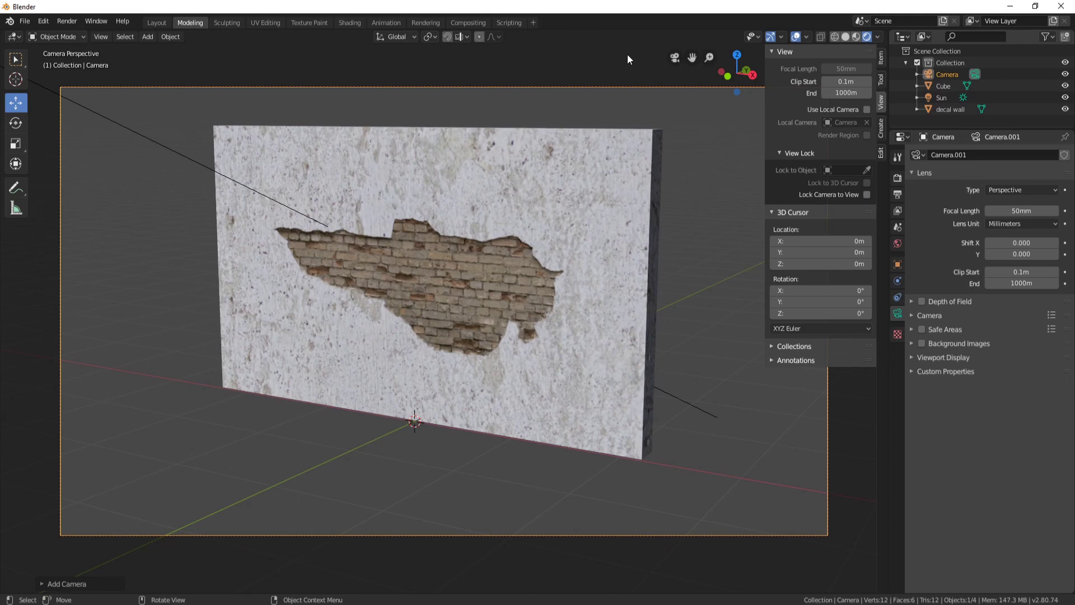
middle_click_drag(603, 58, 510, 213)
scroll(510, 213, "up", 4)
scroll(400, 256, "down", 5)
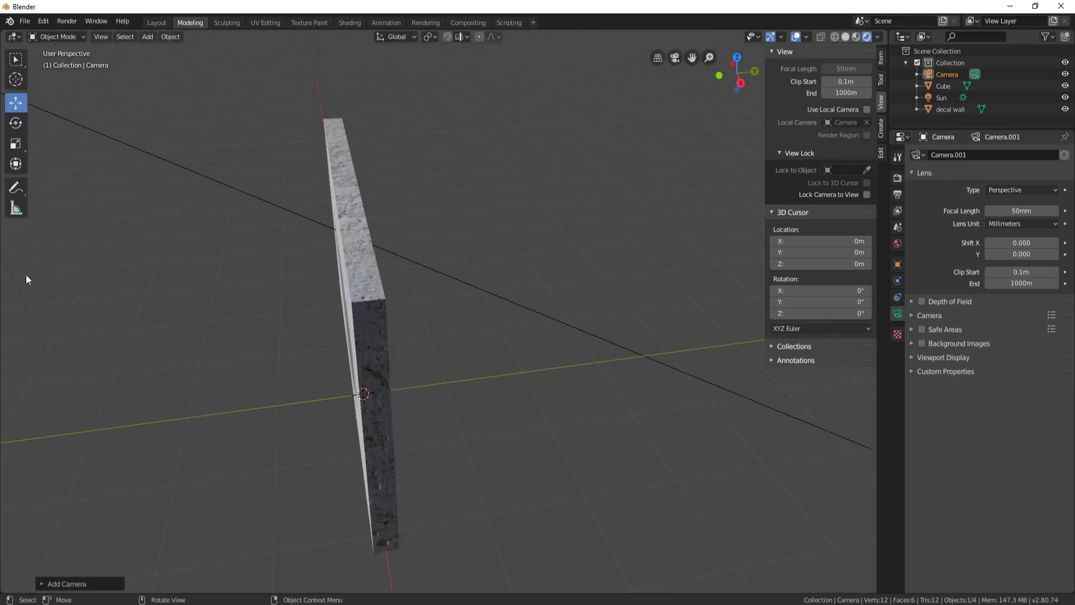
middle_click_drag(26, 276, 460, 239)
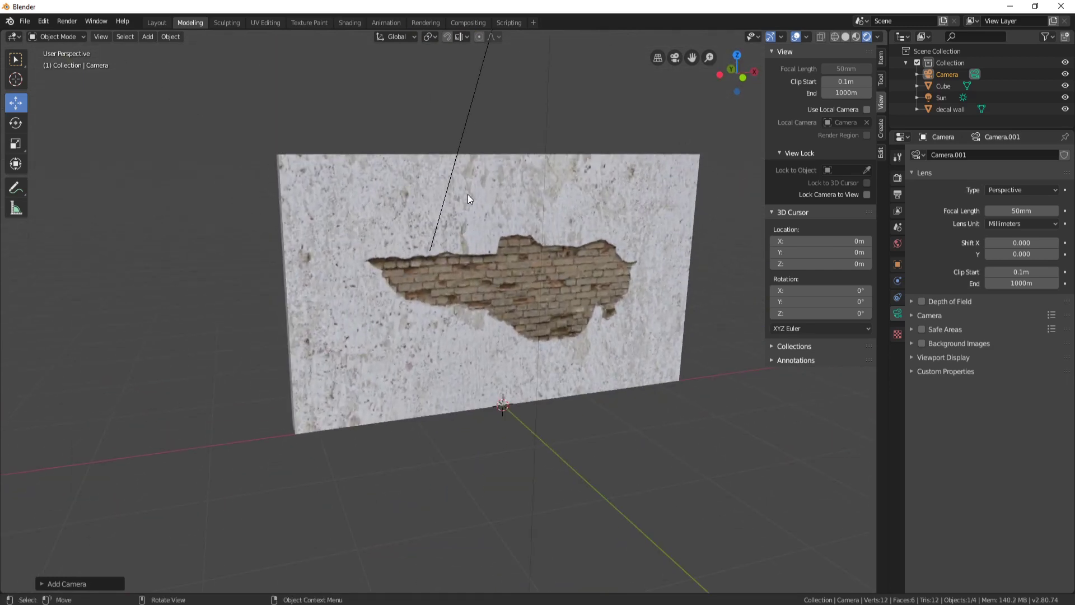
middle_click_drag(663, 121, 625, 120)
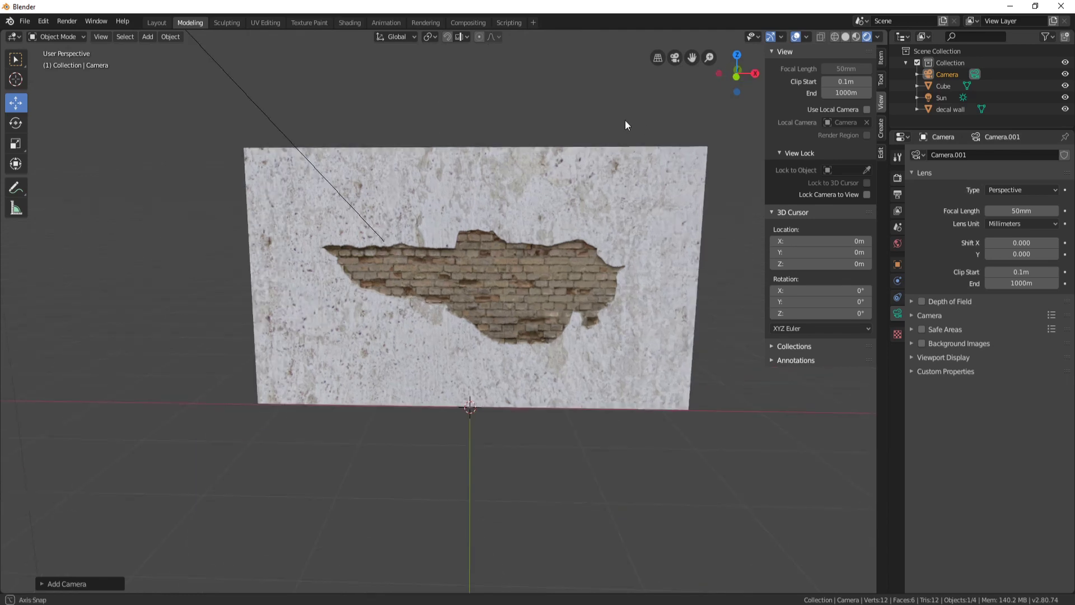
Step: In the Shading workspace, set the alpha mode of the brick decal's decal wall.png image texture node to Premultiplied
left_click(522, 270)
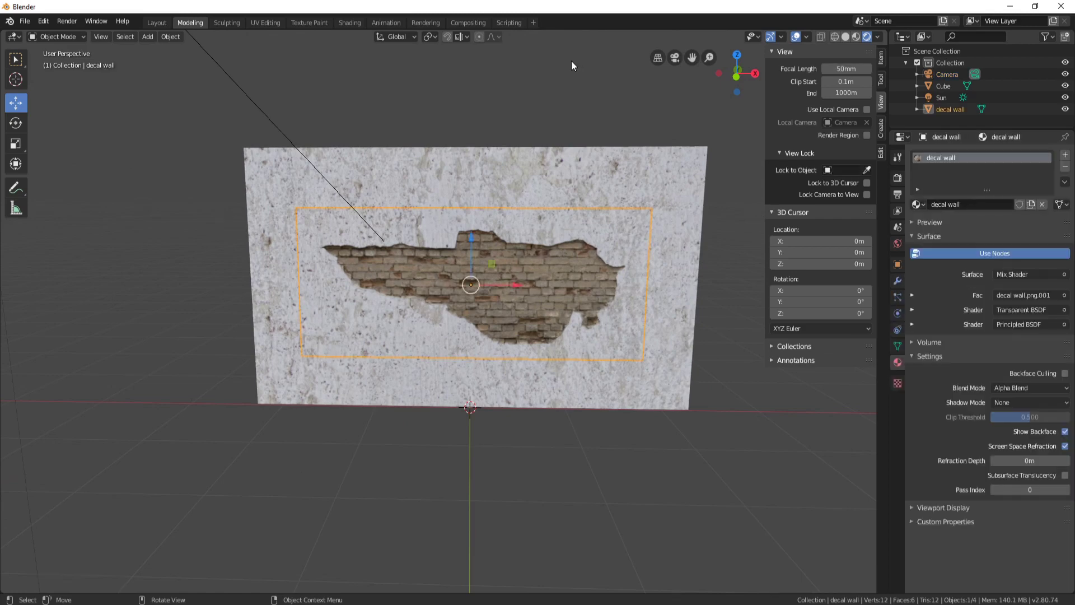
left_click(352, 26)
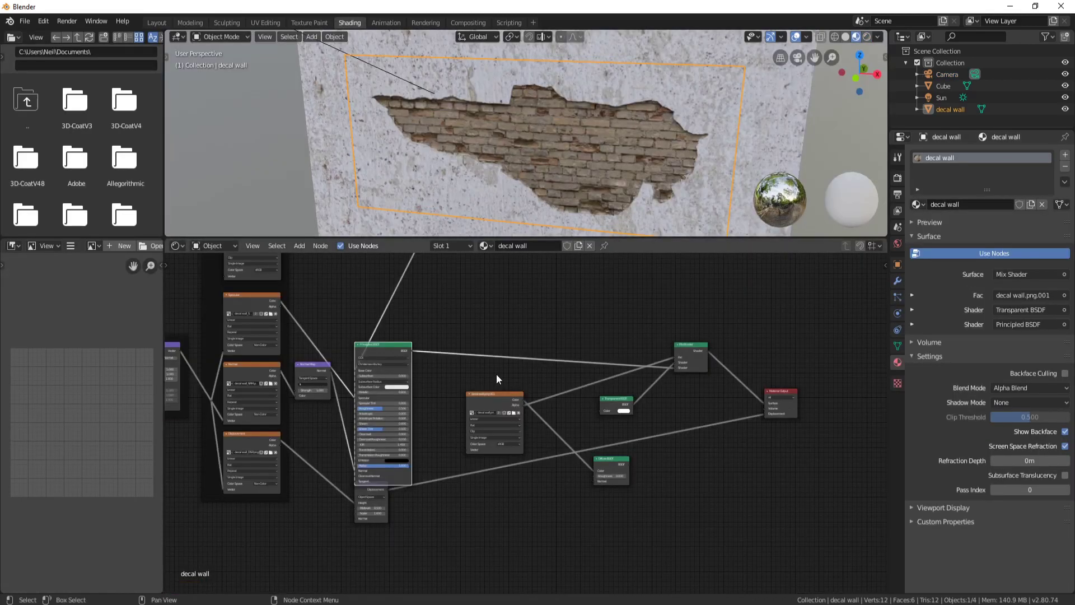
scroll(510, 417, "up", 3)
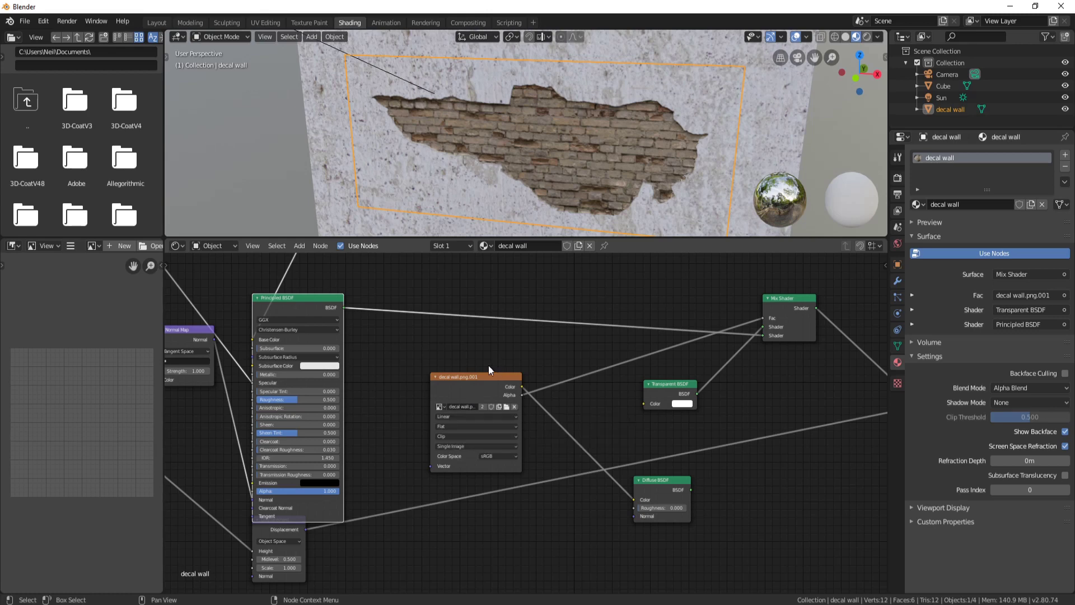
left_click(479, 378)
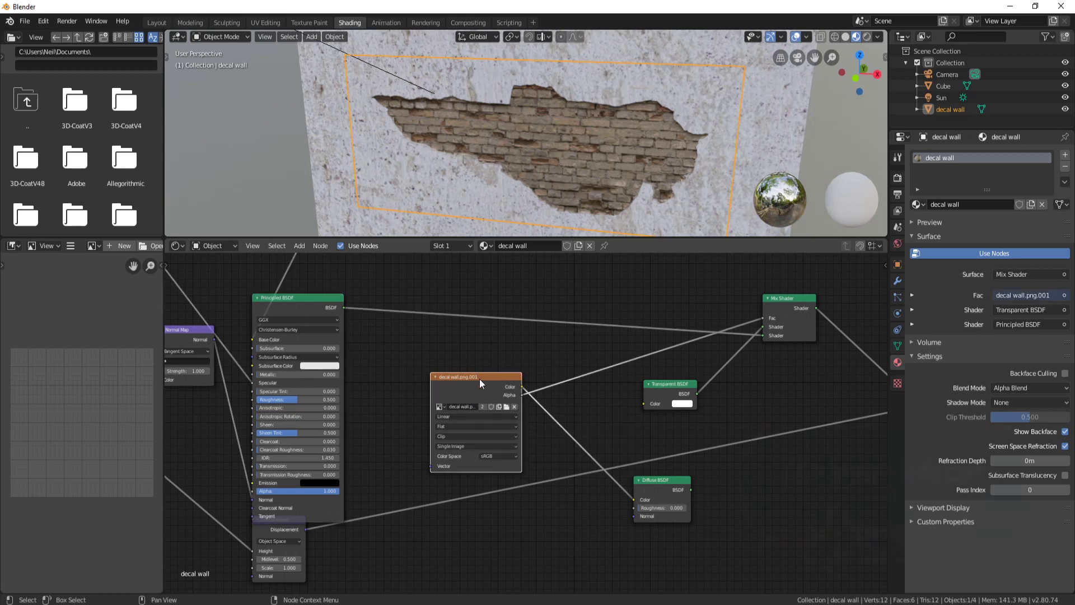
key("n")
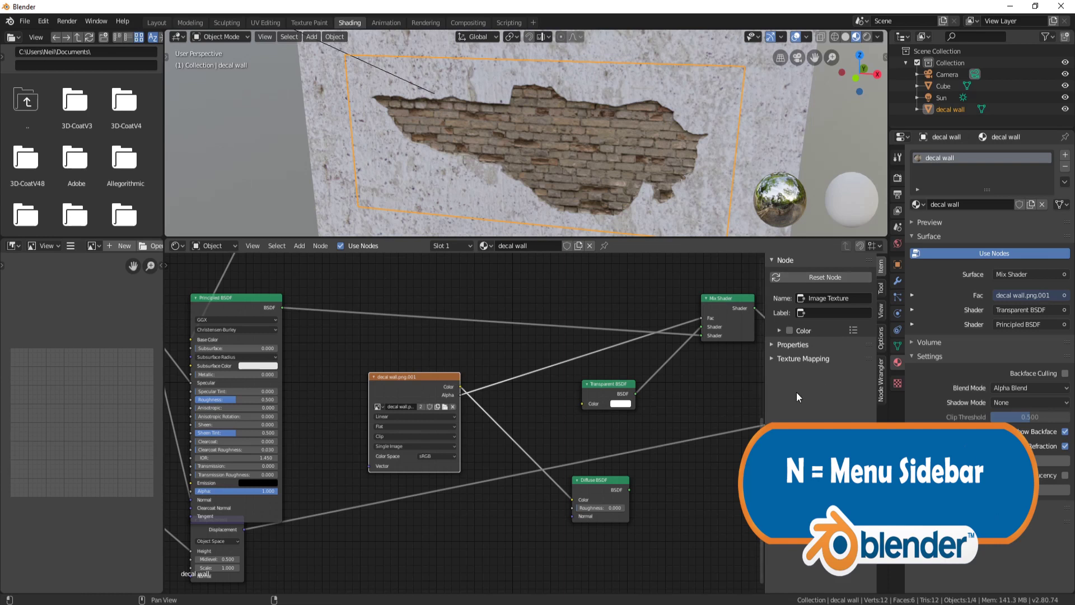
left_click(788, 345)
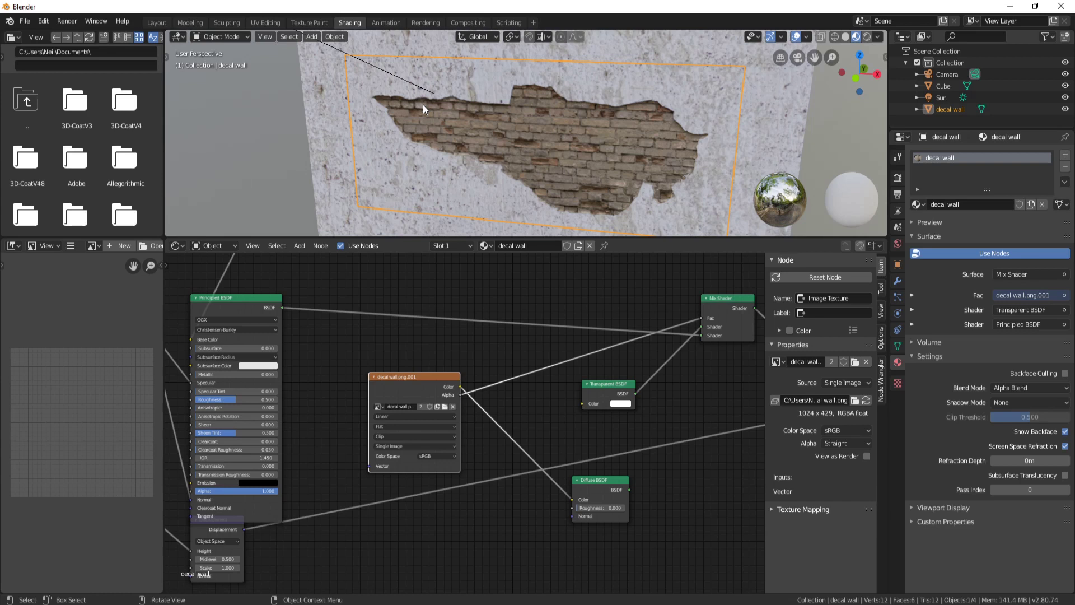
left_click(838, 444)
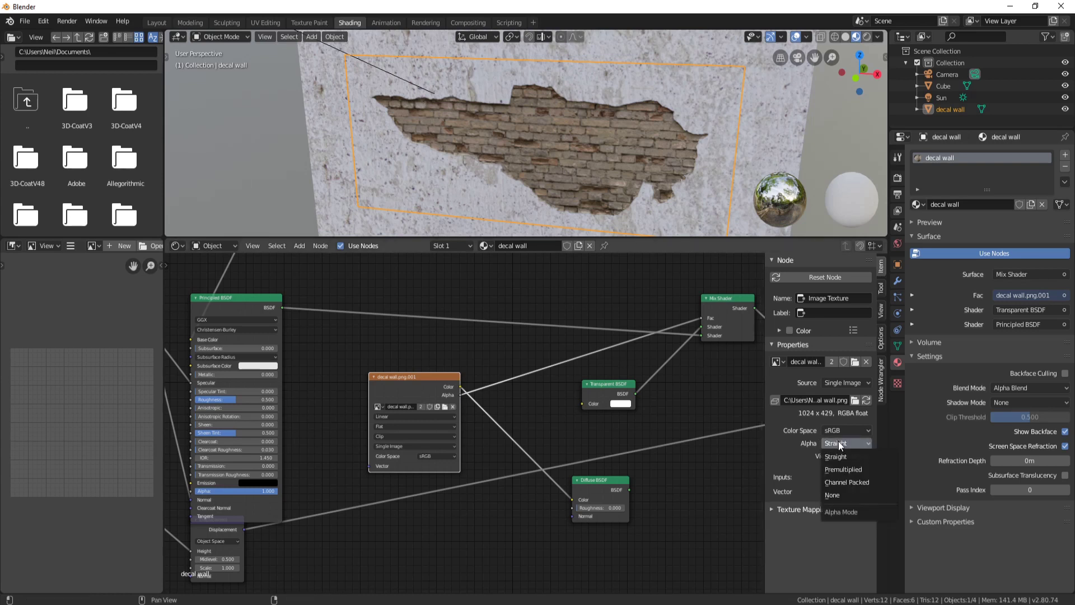
left_click(849, 470)
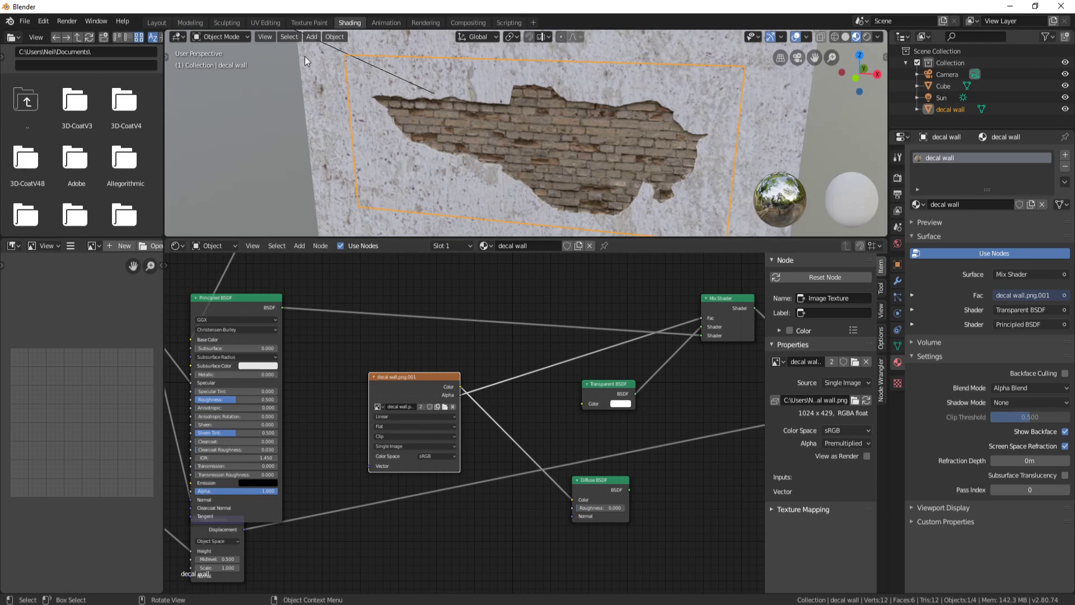
Step: In the Modeling workspace, deselect everything in Object Mode and import 3d tudor decal.png as an image plane
left_click(191, 22)
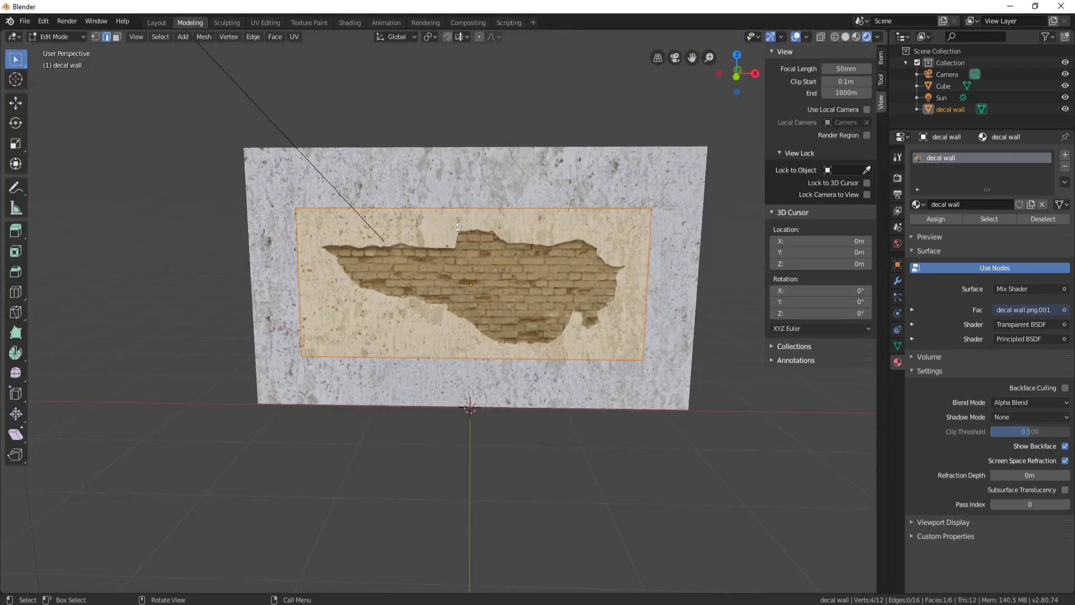
key("Tab")
key("alt+a")
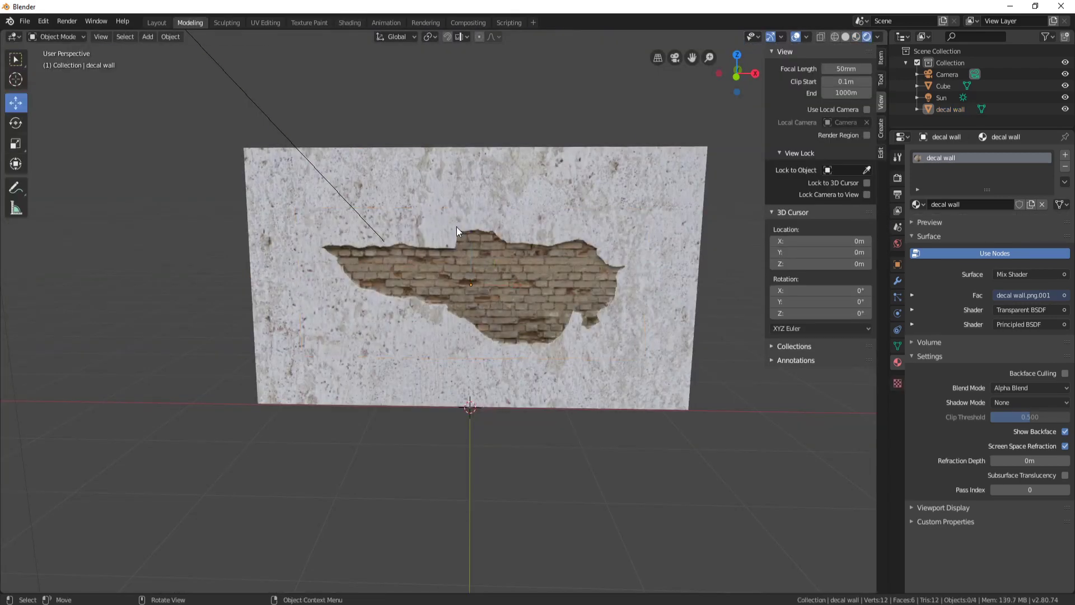
left_click(24, 21)
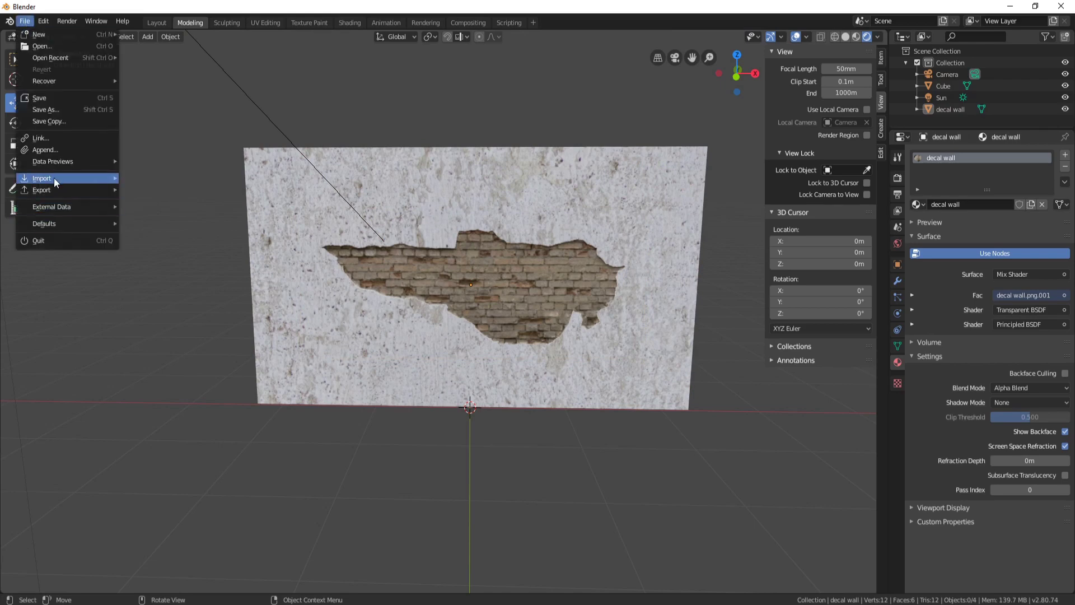
mouse_move(54, 177)
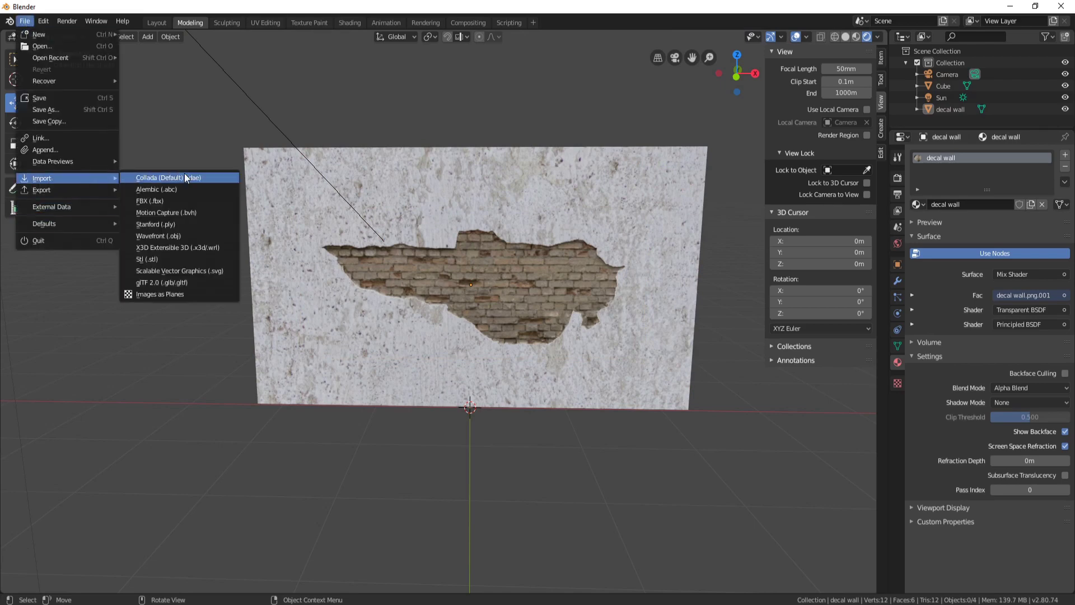
left_click(175, 295)
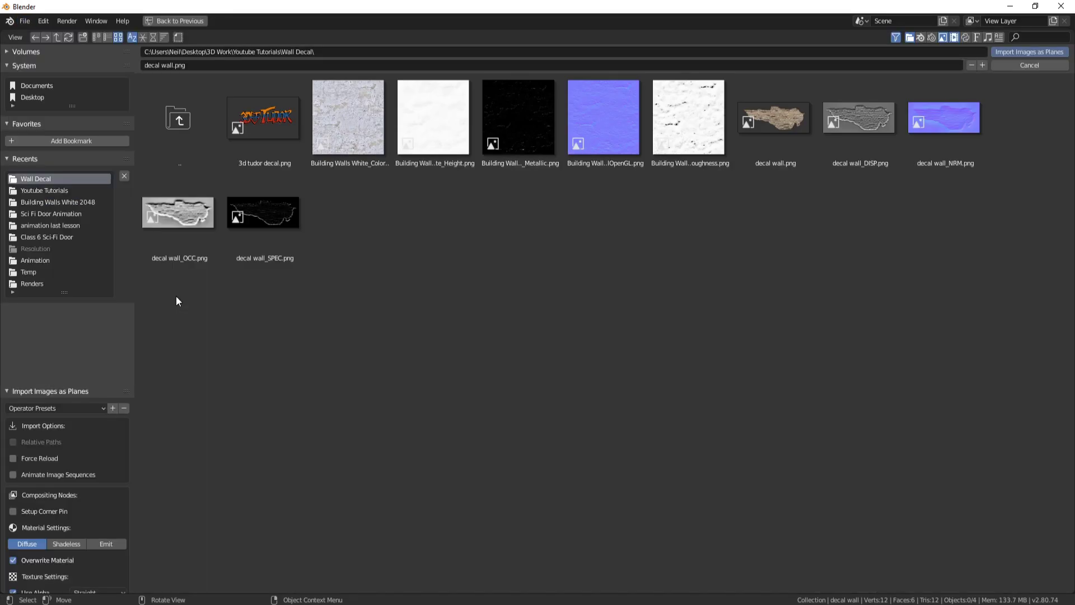
double_click(269, 127)
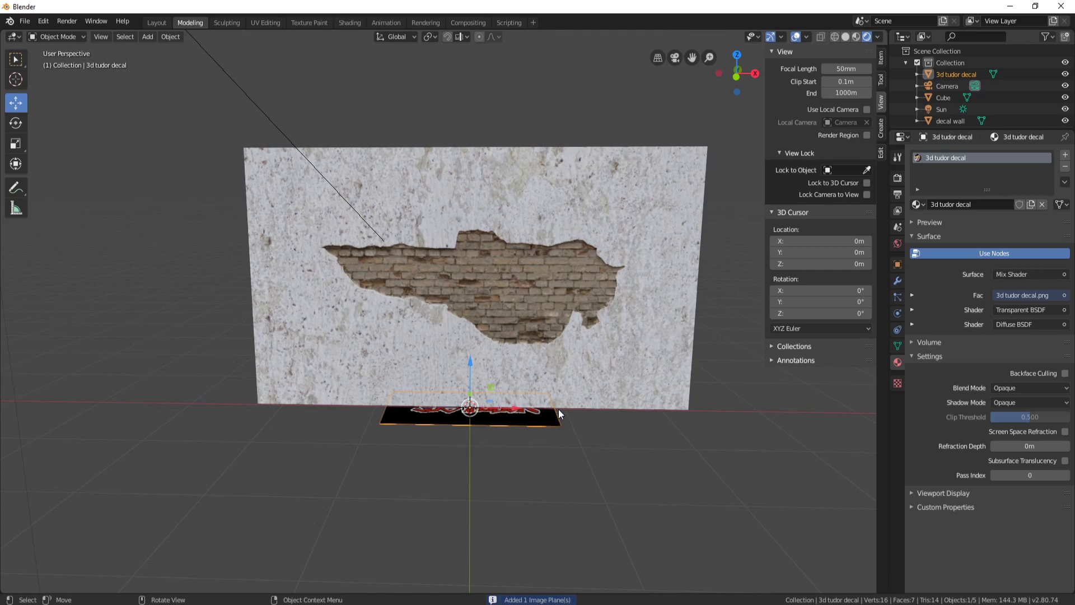
Step: Rotate the 3d tudor decal plane 90° about X, move it in front of the wall and raise it over the brick patch's upper part
type("rx90")
key("Return")
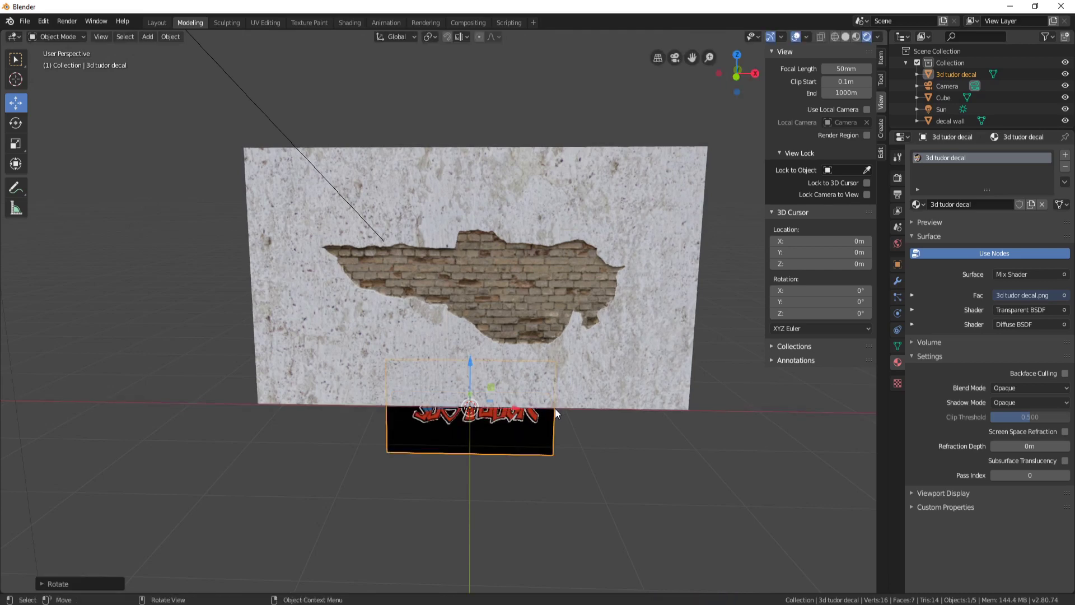
middle_click_drag(555, 409, 504, 370)
left_click_drag(485, 366, 590, 401)
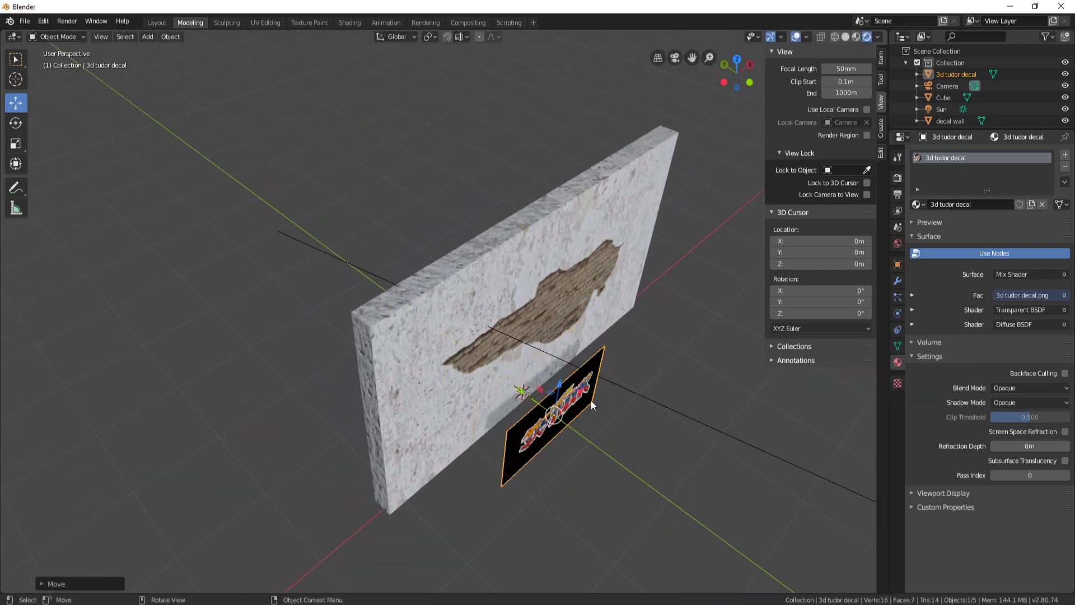
middle_click_drag(591, 401, 553, 338)
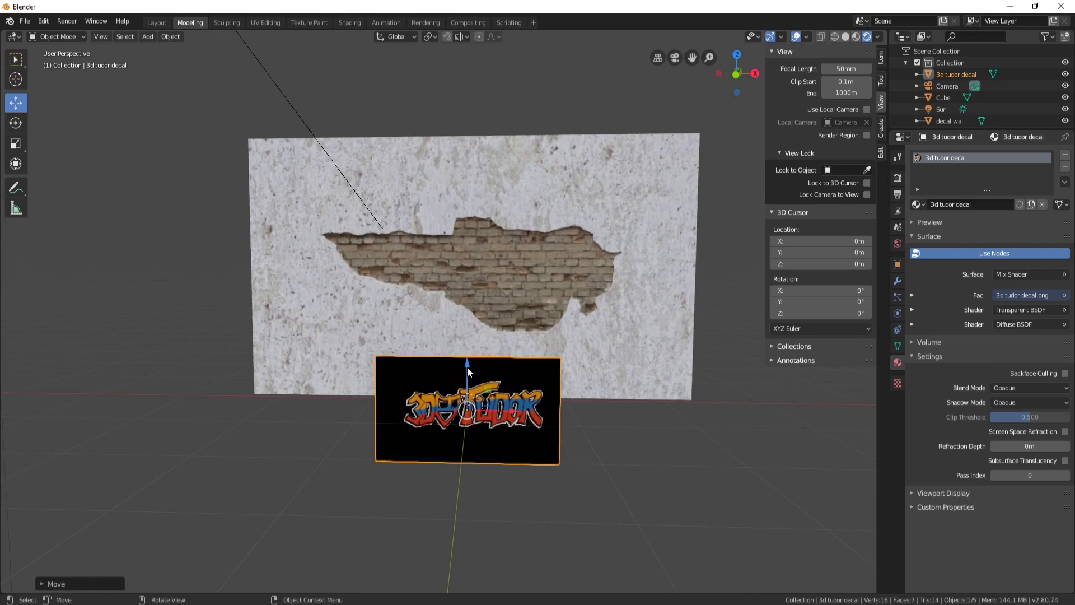
left_click_drag(468, 365, 526, 212)
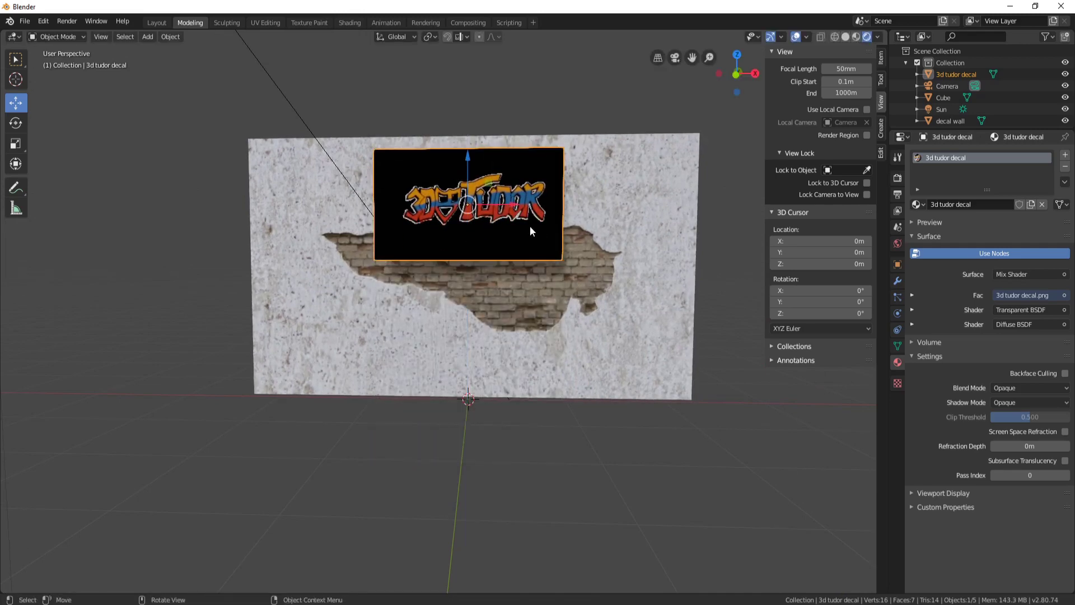
Step: Set the 3d tudor decal material's blend mode to Alpha Blend and its shadow mode to None
scroll(530, 227, "up", 4)
middle_click_drag(471, 247, 451, 276, "shift")
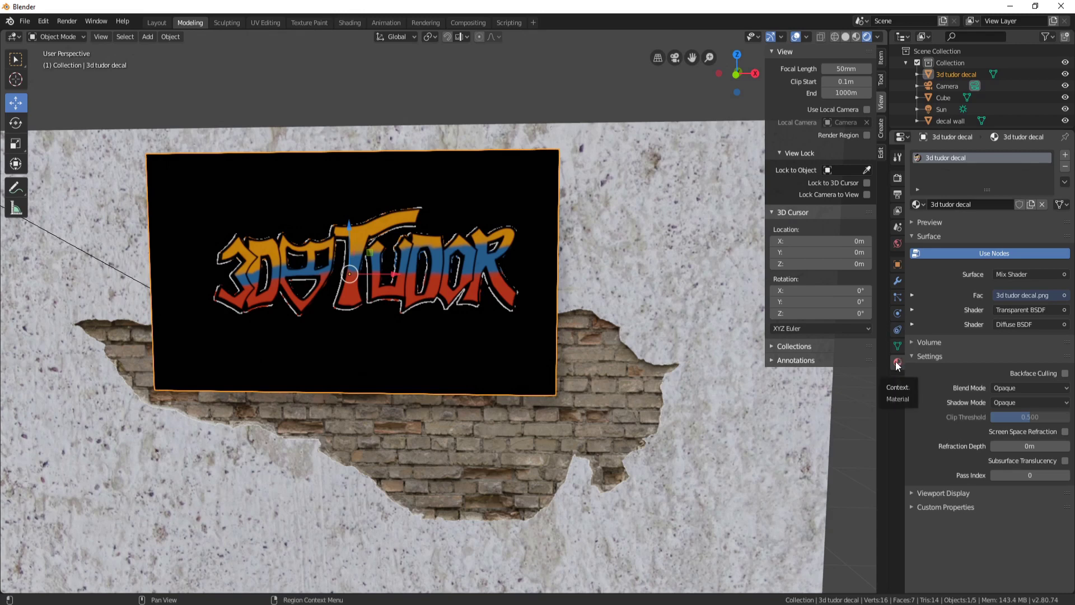
left_click(1020, 387)
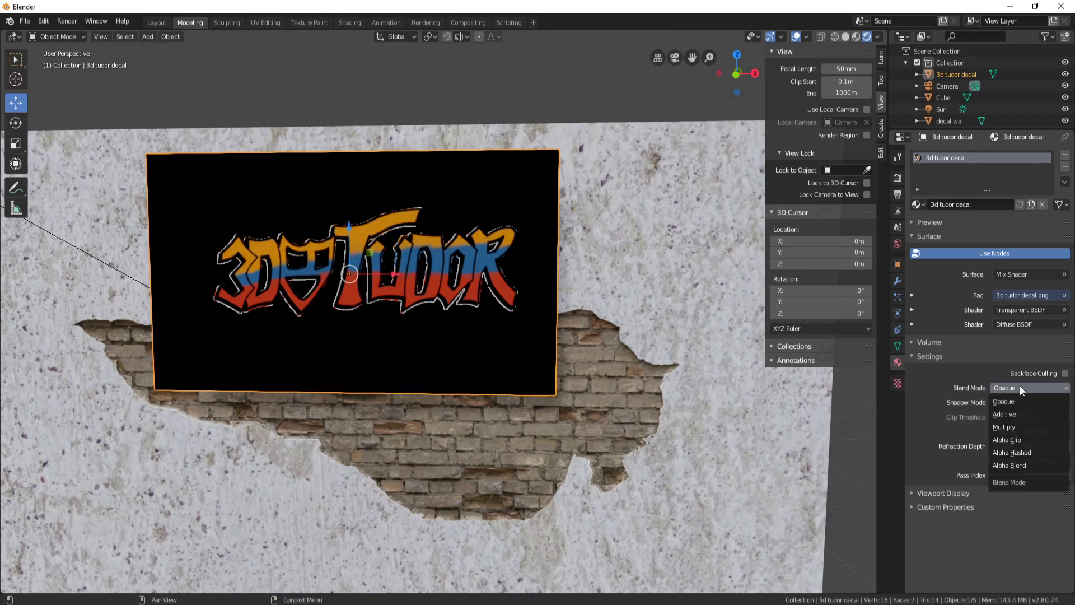
left_click(1019, 466)
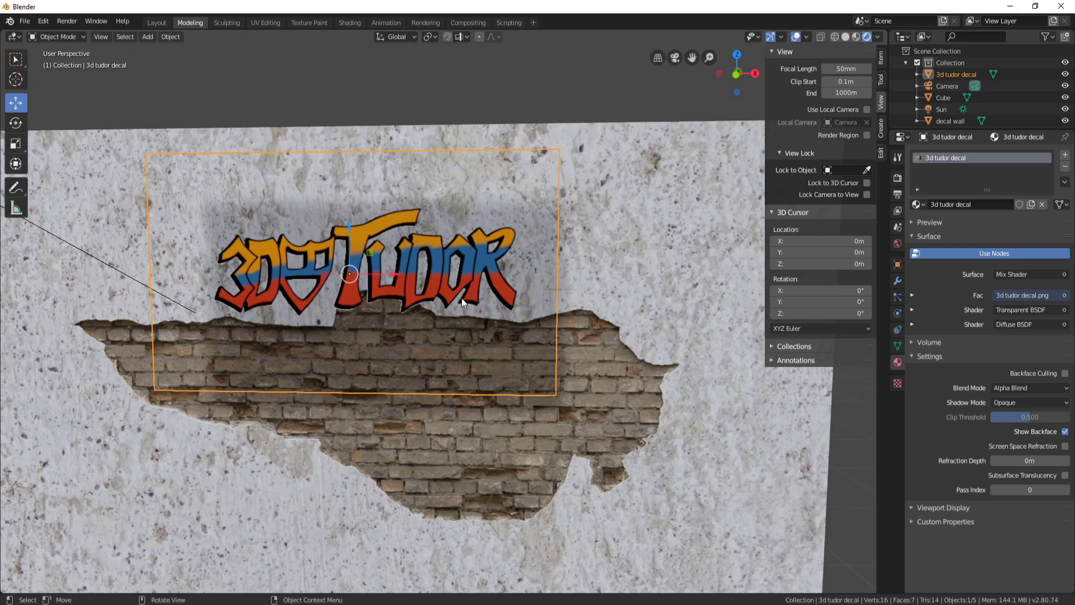
left_click(1021, 404)
left_click(1017, 418)
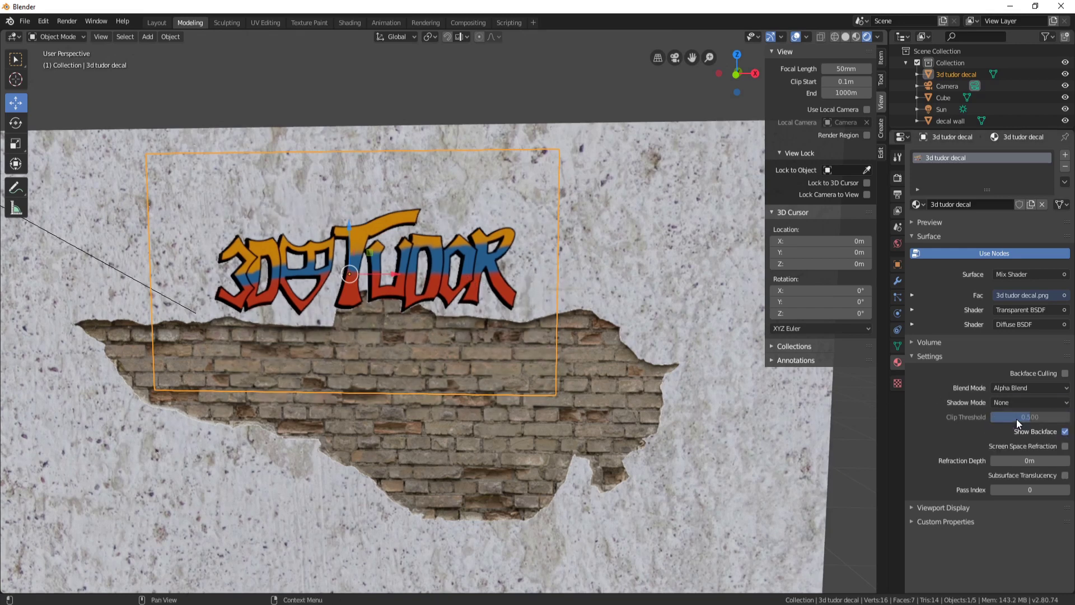
Step: In the Shading workspace, move the 3d tudor decal's image texture node clear of the overlapping Diffuse BSDF node
left_click(350, 22)
scroll(562, 380, "down", 2)
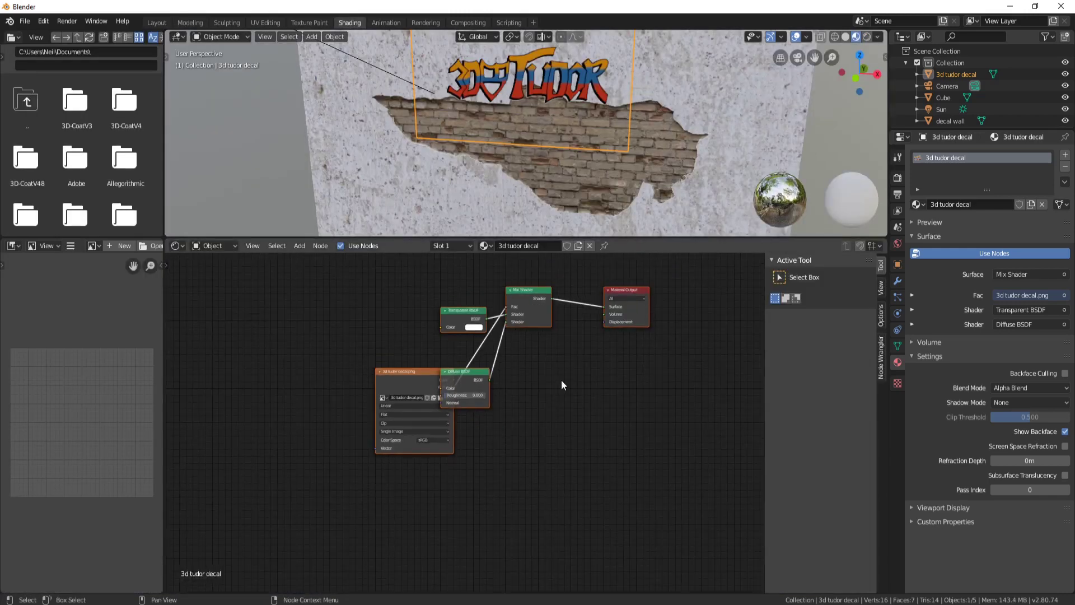
left_click(438, 461)
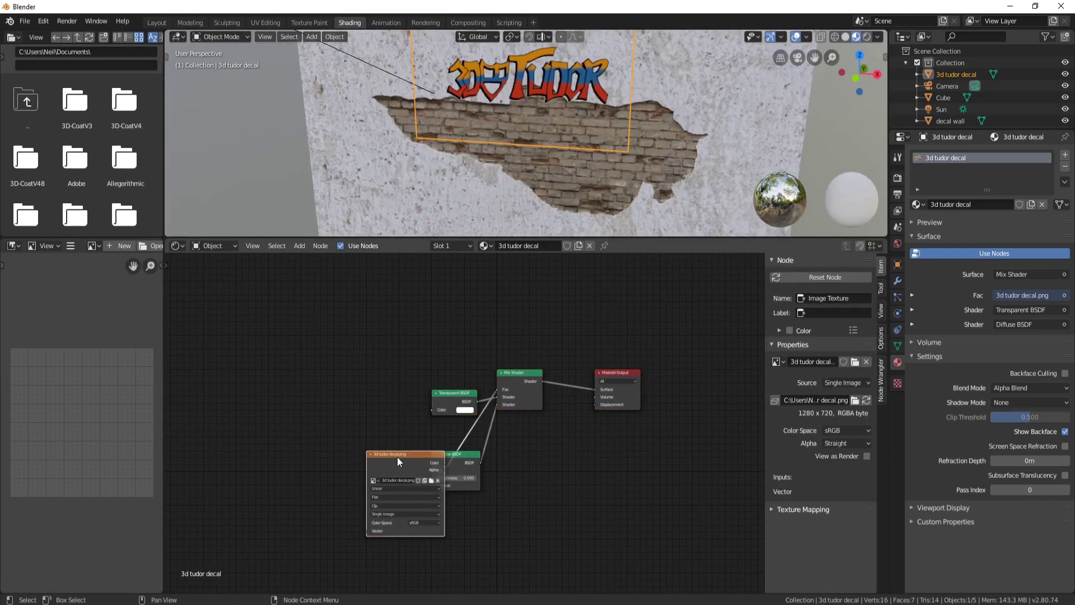
left_click_drag(398, 460, 319, 412)
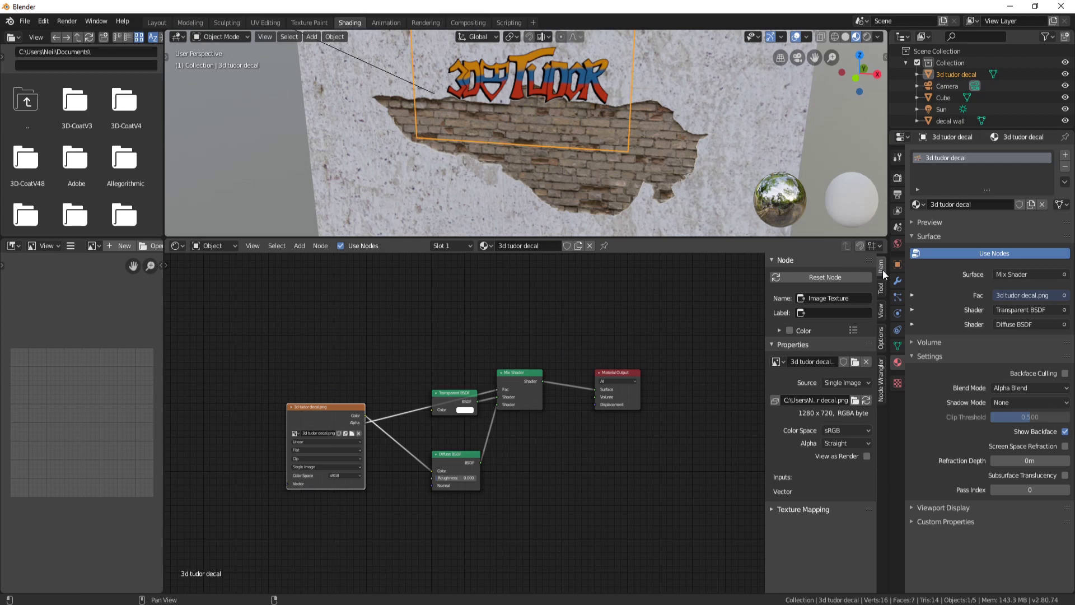
Step: Set the 3d tudor decal image texture's alpha mode to Premultiplied and inspect the lettering's edges up close
key("n")
key("n")
left_click(845, 443)
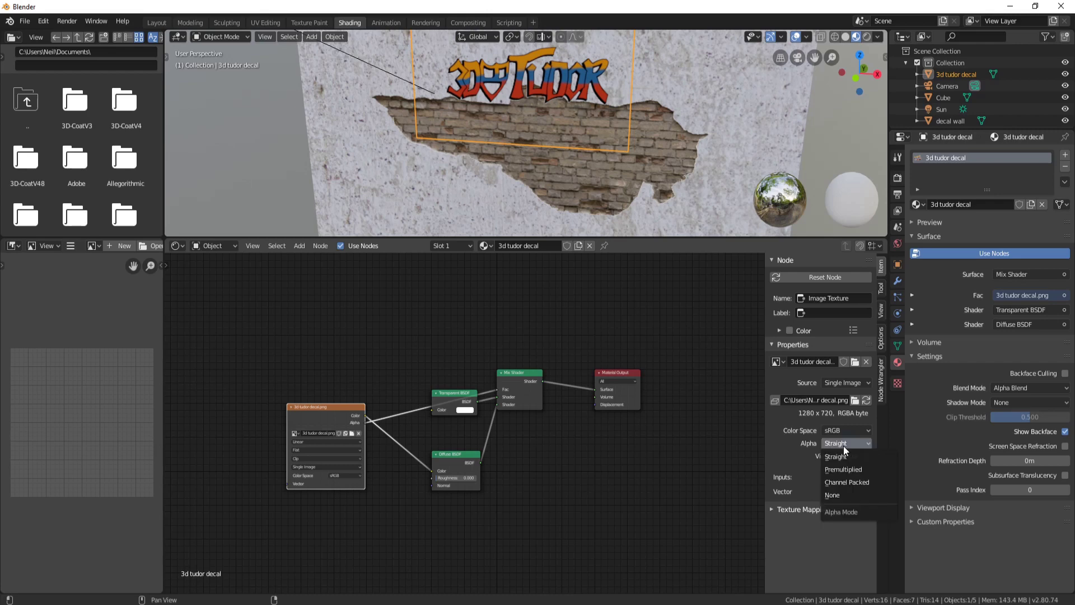
left_click(848, 470)
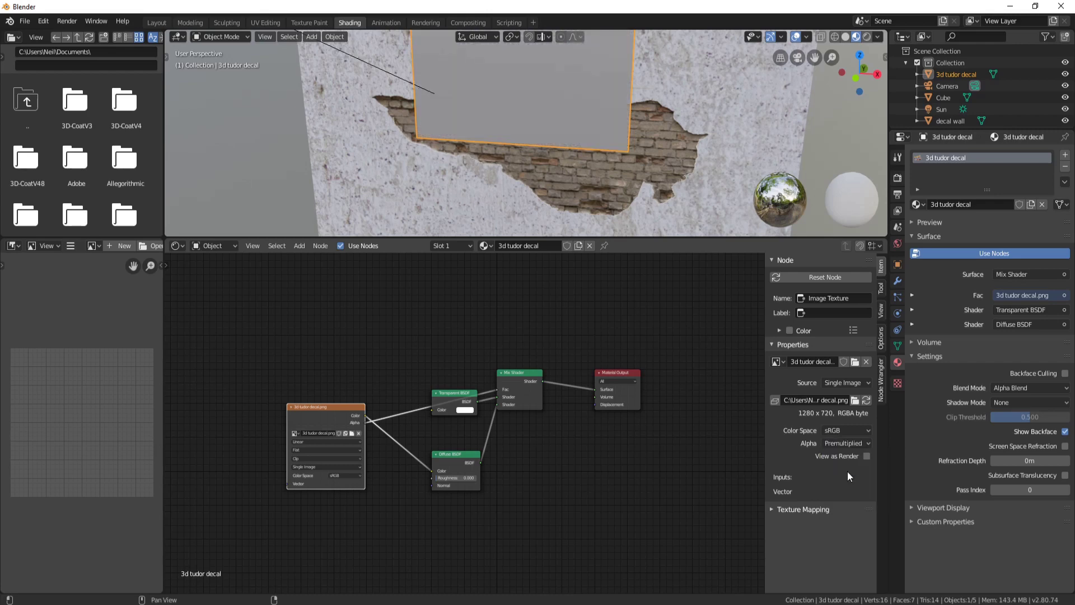
scroll(551, 122, "up", 4)
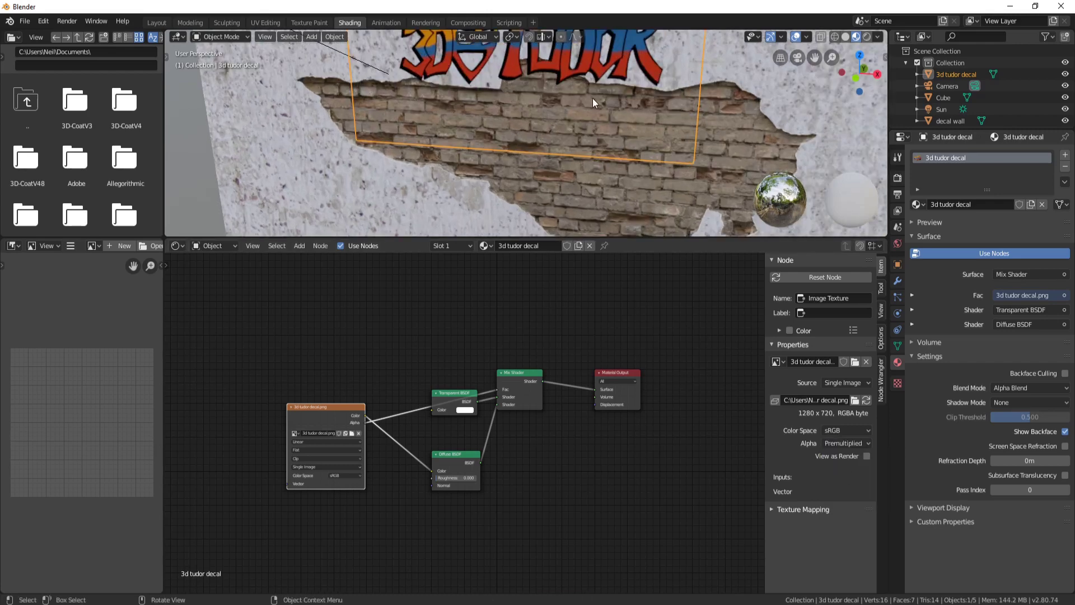
middle_click_drag(593, 99, 569, 197, "shift")
scroll(553, 186, "up", 5)
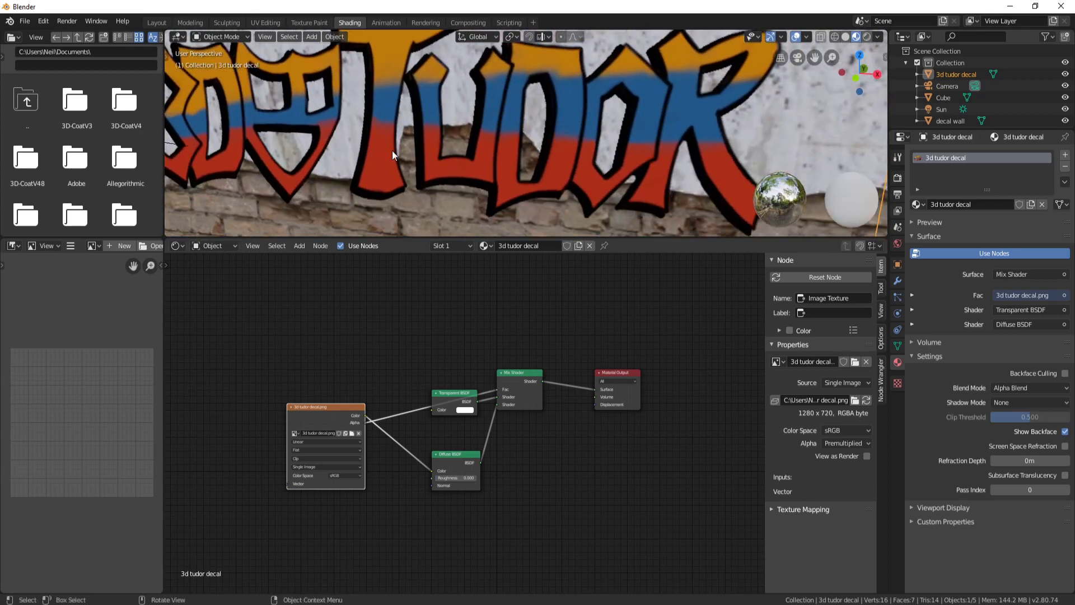
scroll(480, 173, "down", 8)
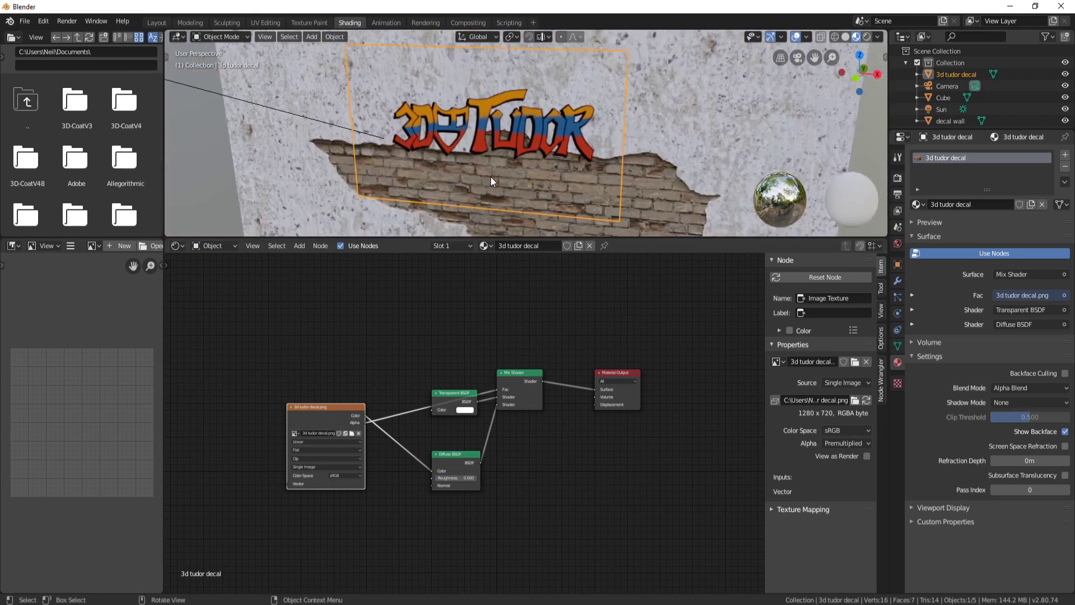
Step: Make room in the 3d tudor decal node tree by moving the image texture node far away from the shader nodes
scroll(406, 301, "down", 4)
middle_click_drag(386, 312, 562, 343)
left_click_drag(518, 408, 240, 343)
left_click(513, 413)
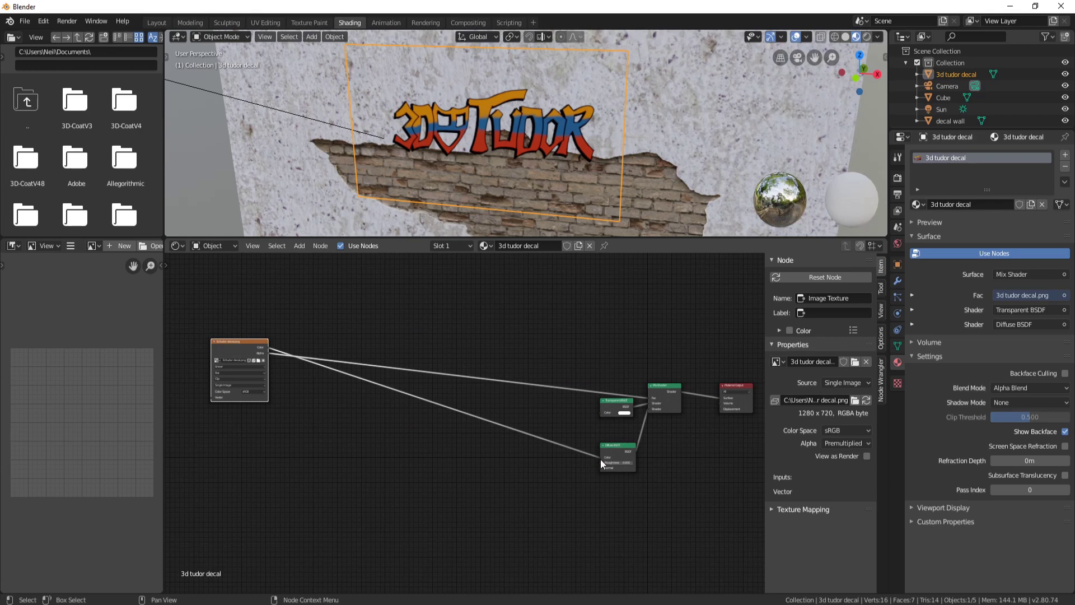
Step: Disconnect the image texture's color from the Diffuse BSDF node and delete that Diffuse BSDF node
left_click_drag(599, 458, 507, 448)
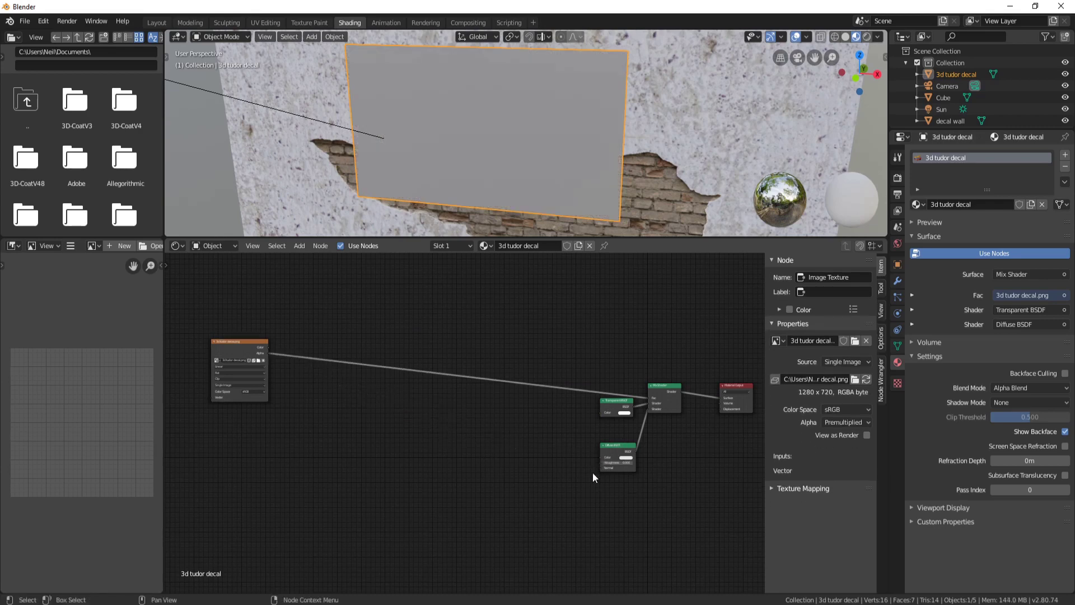
left_click(617, 449)
key("Delete")
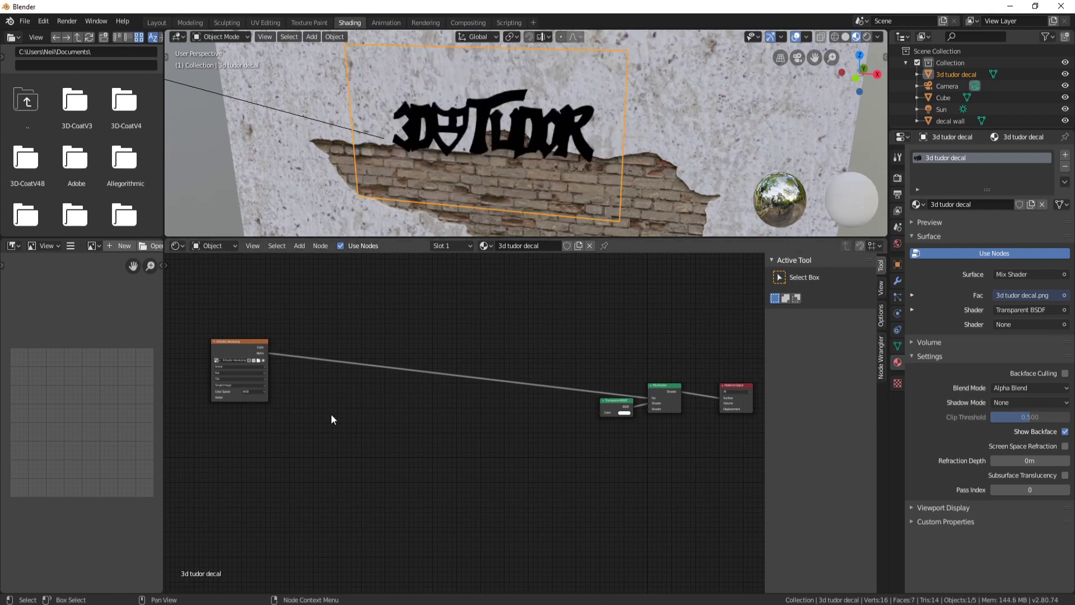
Step: Add a Principled BSDF node between the image texture and the Mix Shader in the 3d tudor decal's material
key("shift+a")
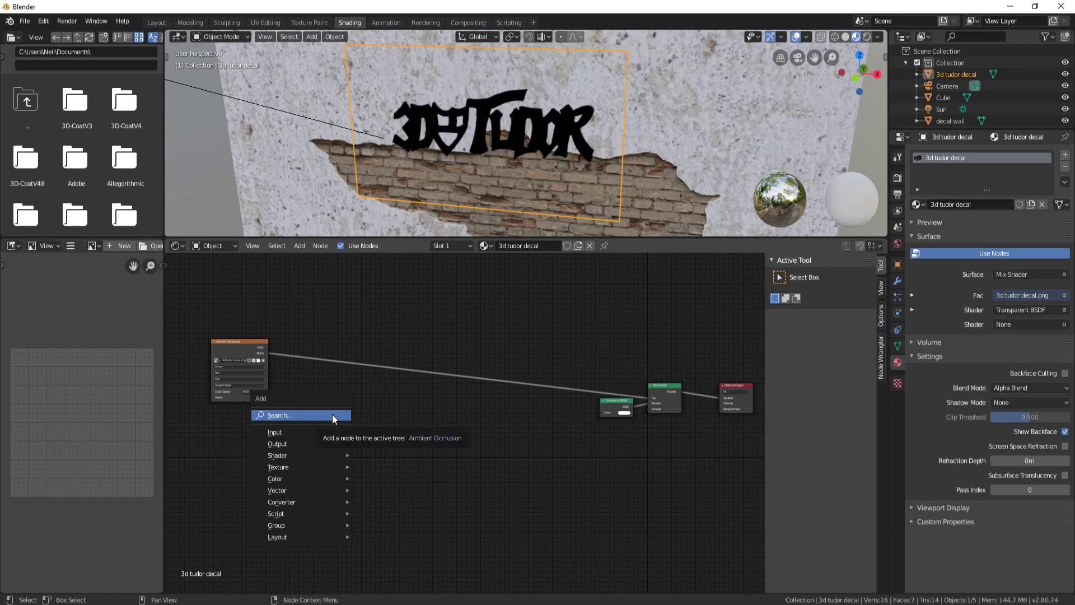
mouse_move(317, 455)
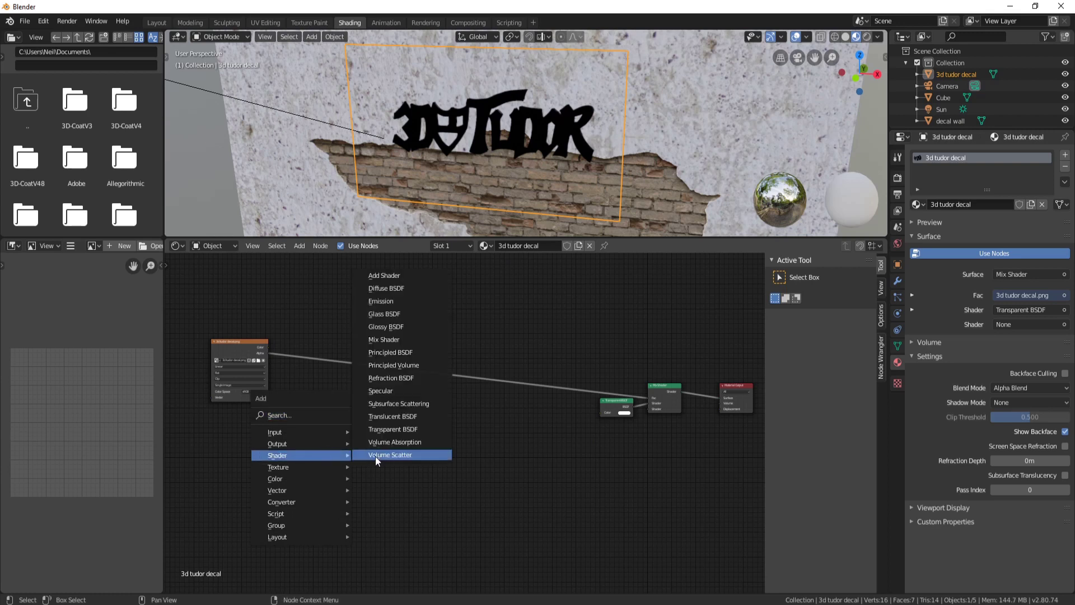
left_click(406, 352)
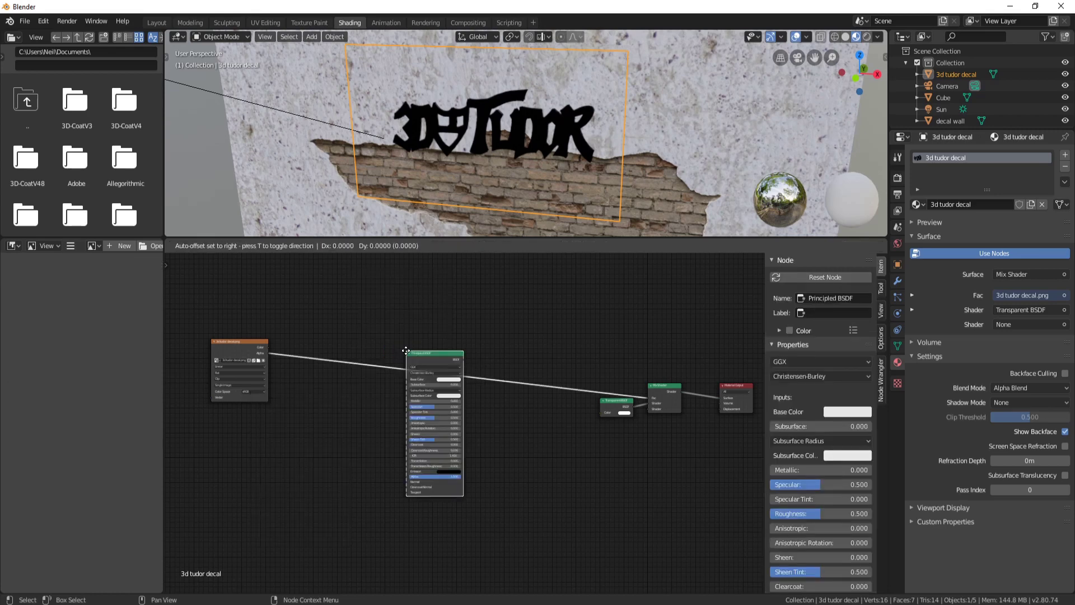
left_click(354, 345)
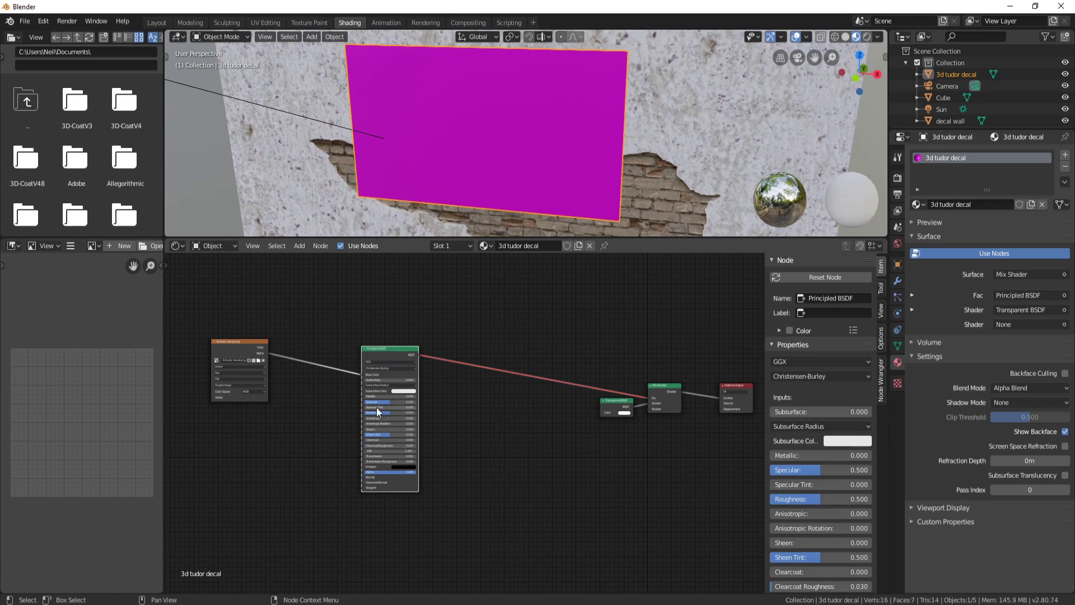
Step: Wire the image texture's color through the Principled BSDF into the Mix Shader's free shader input, and its alpha into the mix factor
left_click_drag(268, 354, 648, 398)
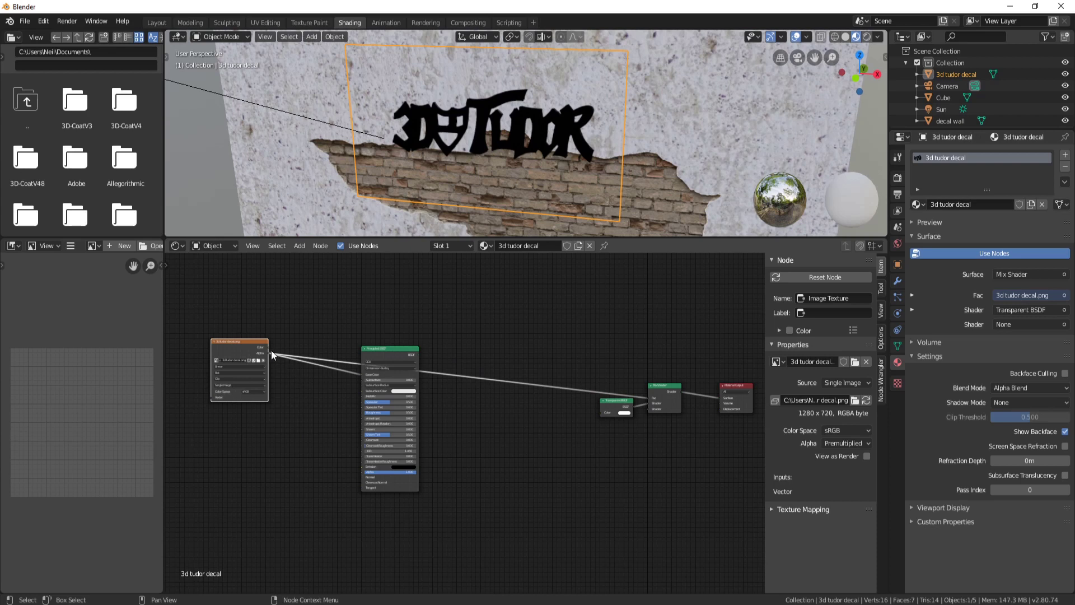
left_click_drag(268, 347, 364, 375)
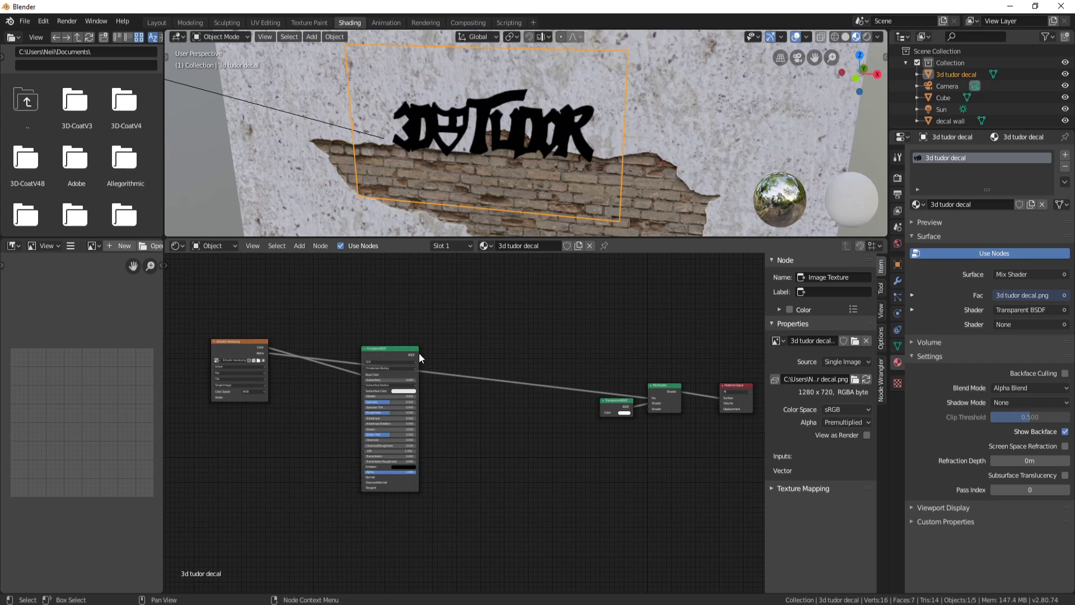
left_click_drag(418, 354, 647, 407)
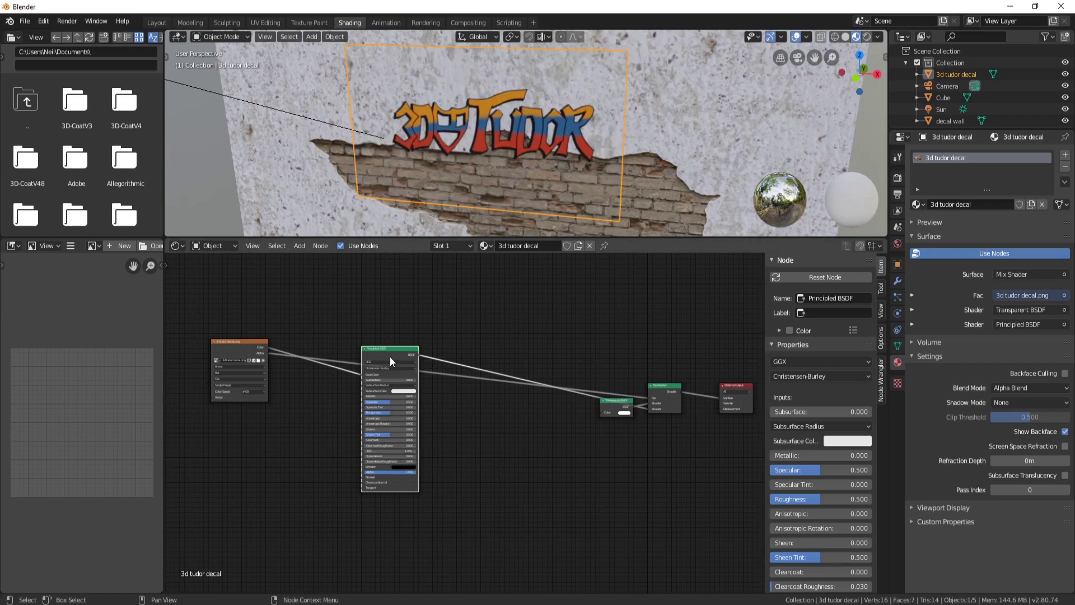
left_click_drag(391, 349, 437, 401)
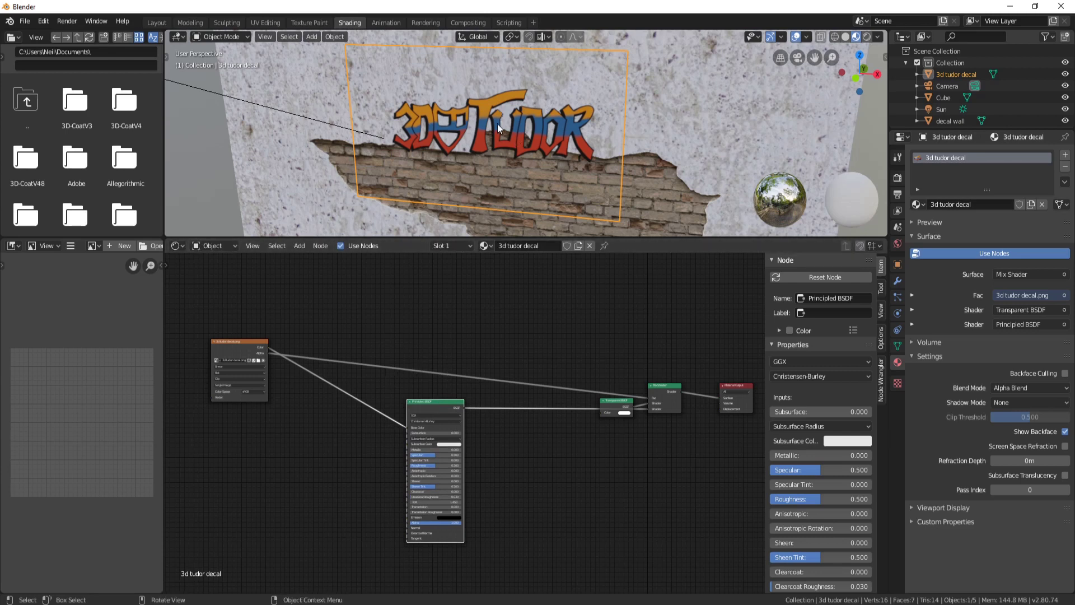
scroll(560, 152, "down", 6)
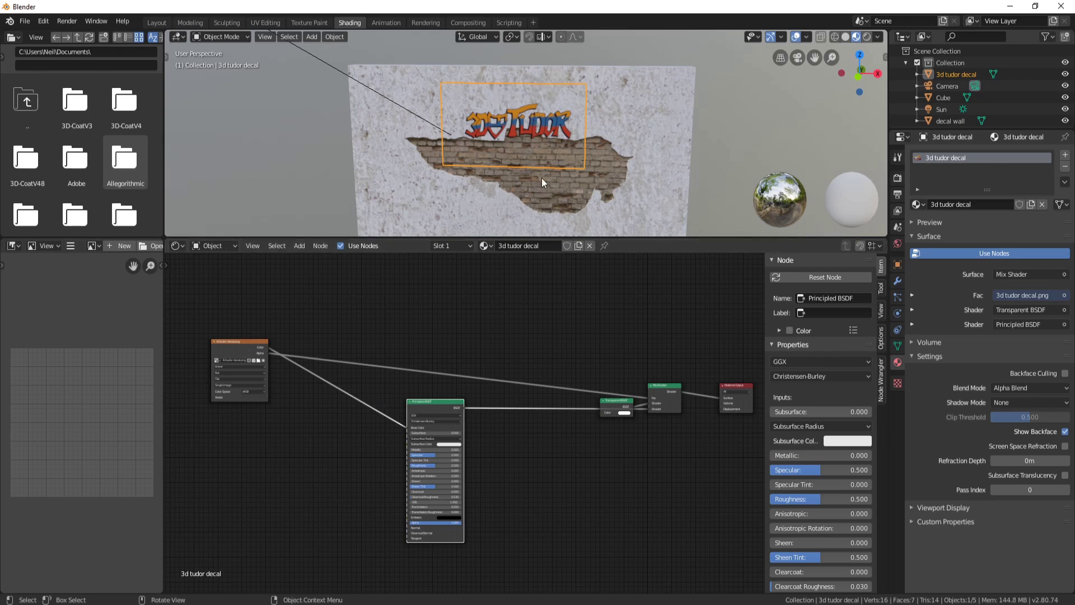
Step: In the Modeling workspace's front view, scale the 3d tudor decal's face up to about 2.1 times its size
left_click(184, 22)
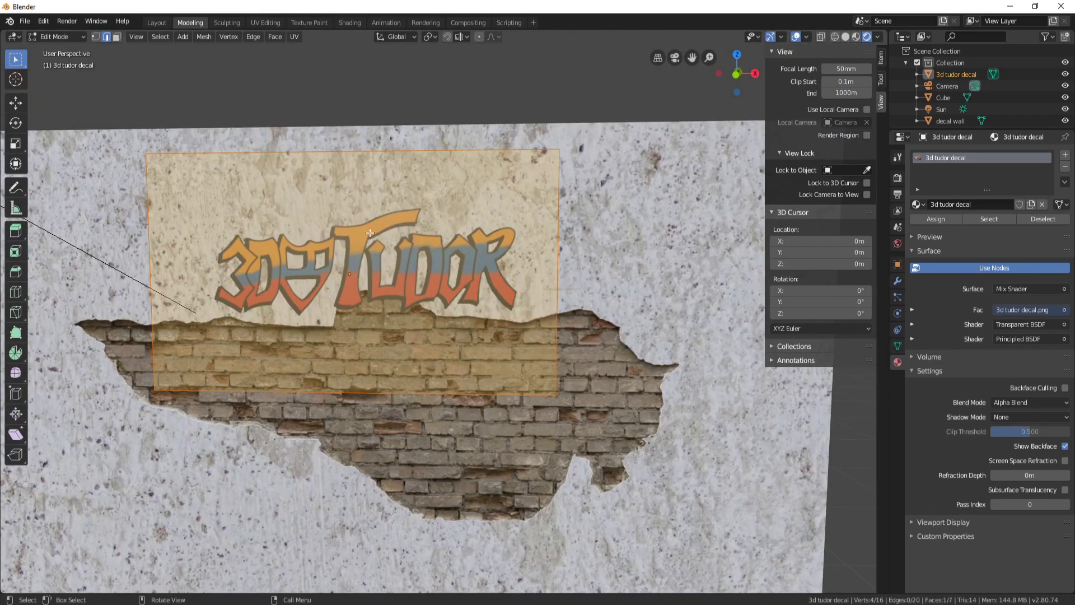
key("KP_1")
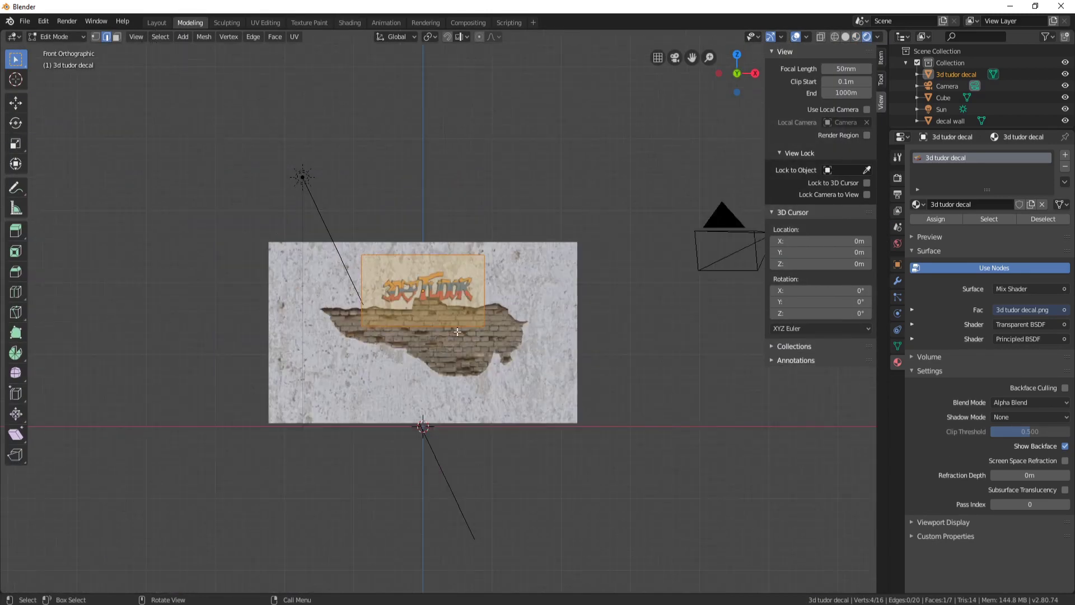
key("s")
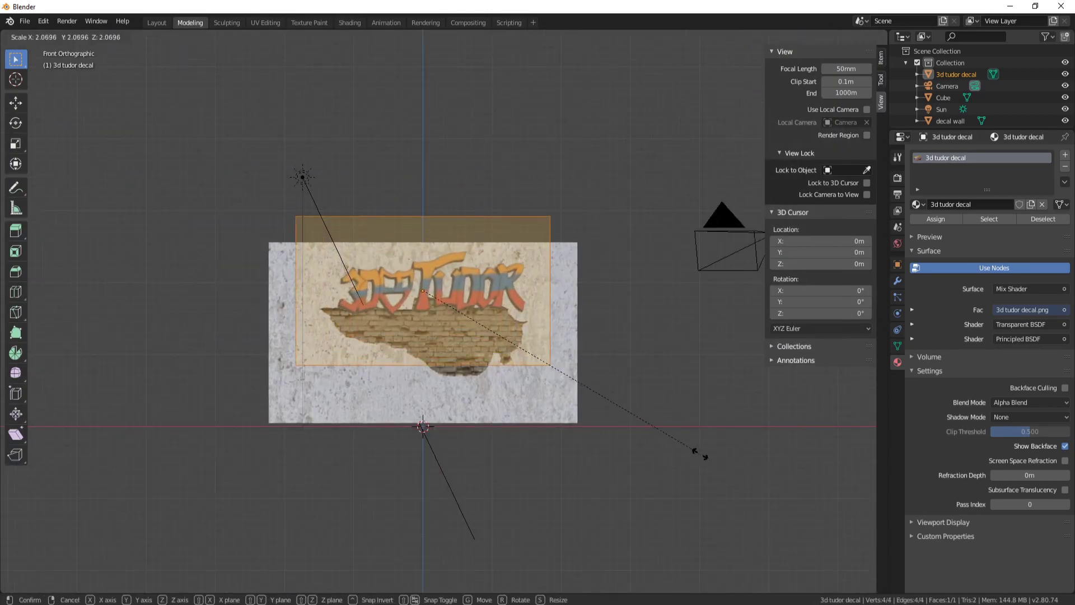
left_click(710, 458)
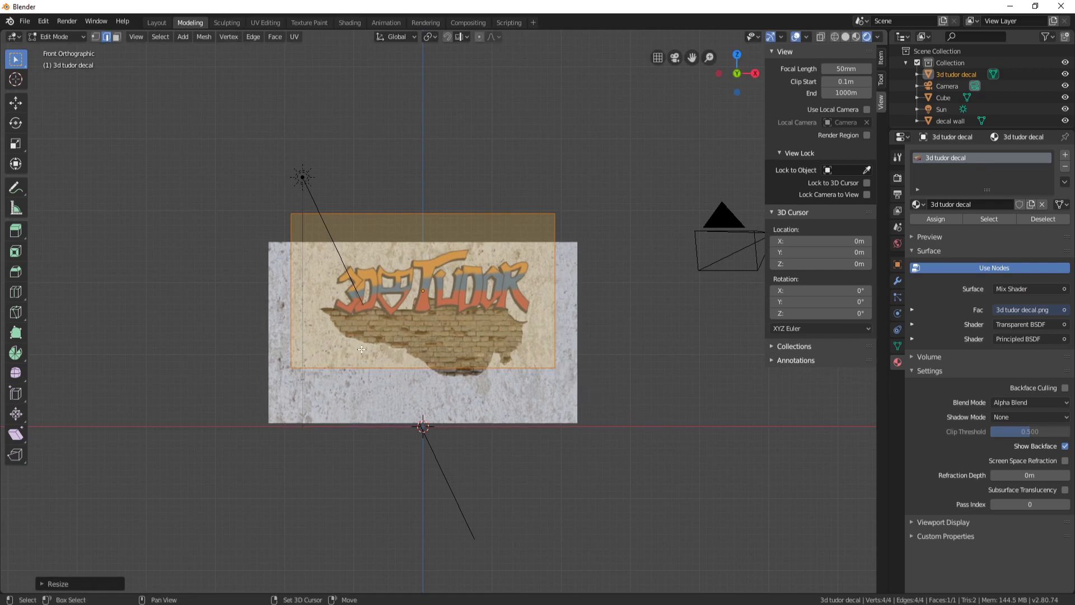
Step: Move the graffiti decal's face a short distance along positive X so the lettering sits further over the wall's right half
key("shift+space")
left_click(312, 374)
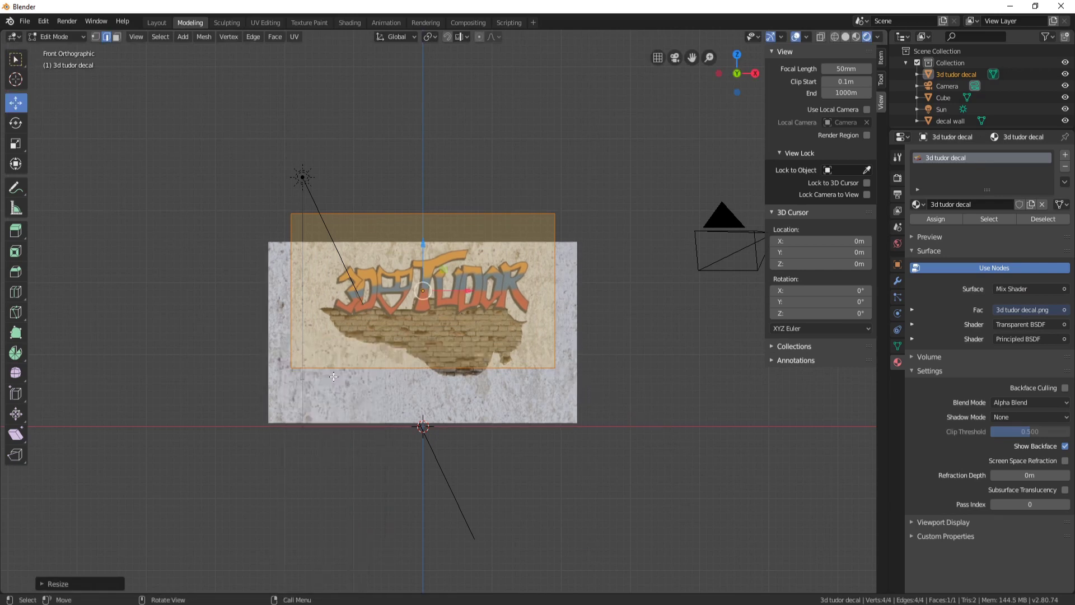
left_click_drag(452, 284, 502, 303)
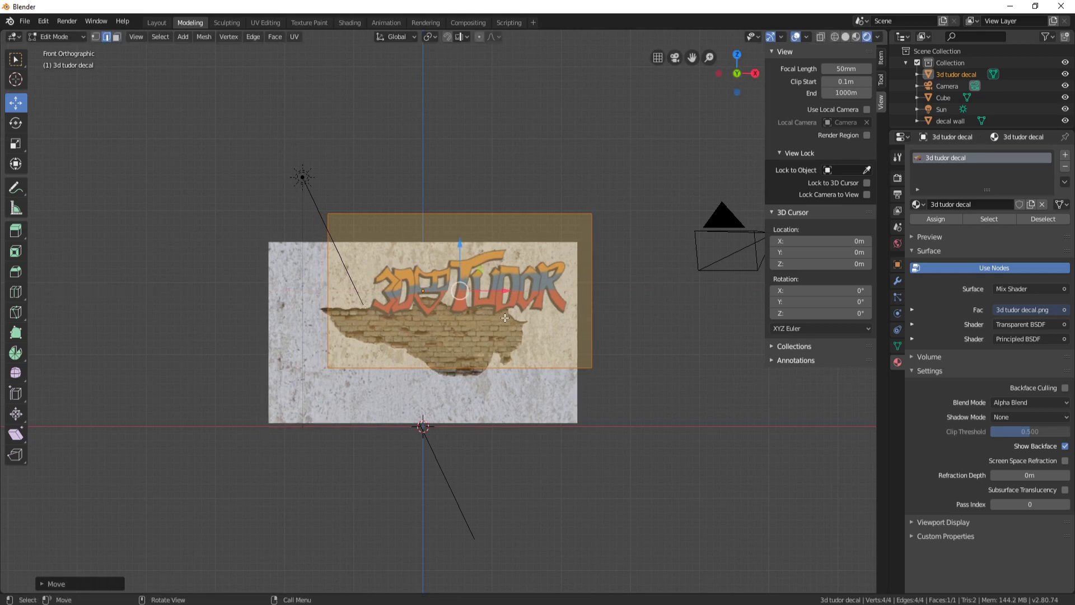
scroll(461, 307, "up", 3)
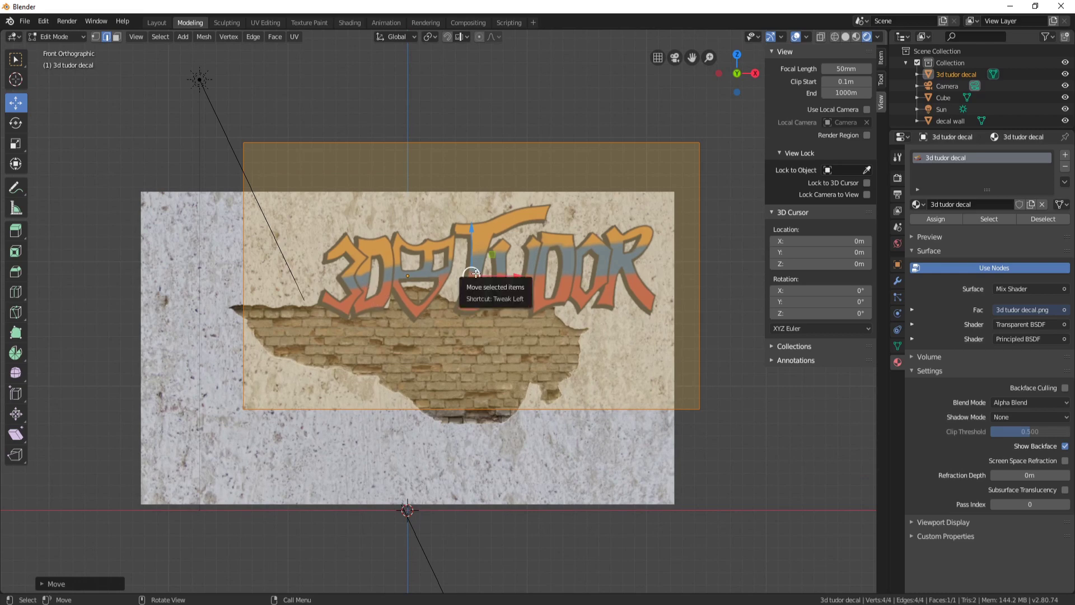
Step: In Object Mode, move the brick decal wall about 0.47 m along negative Y so it sits in front of the graffiti decal
key("Tab")
middle_click_drag(410, 308, 452, 388)
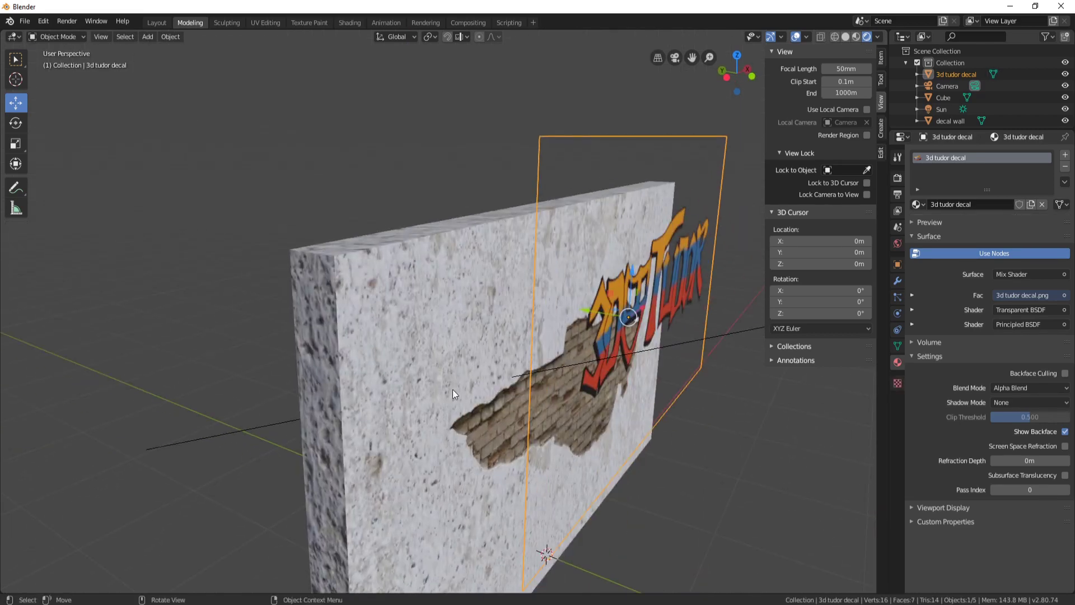
left_click(492, 422)
key("g")
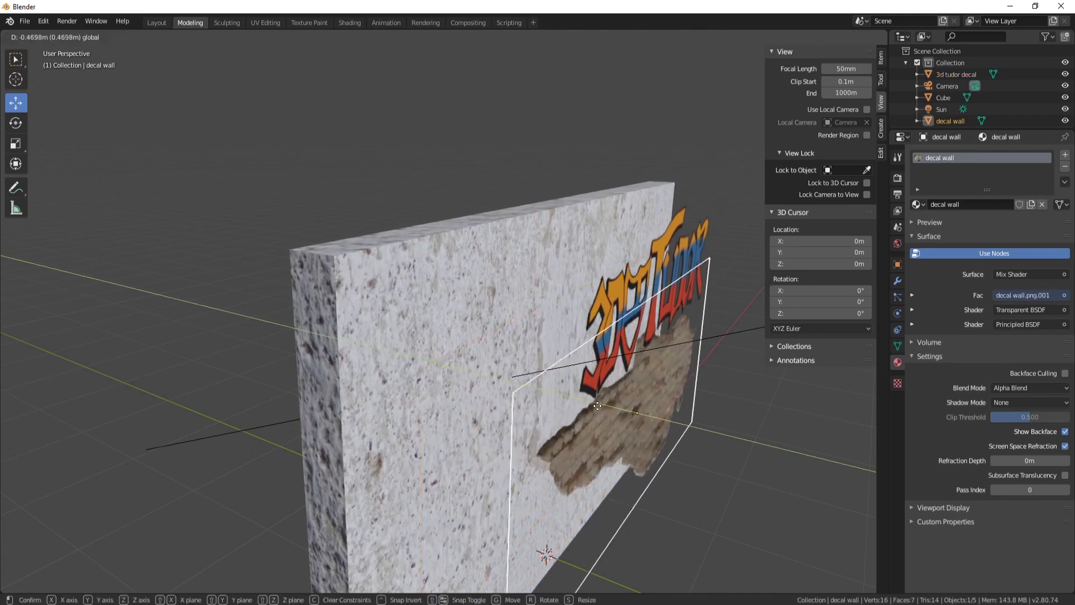
key("Return")
key("KP_1")
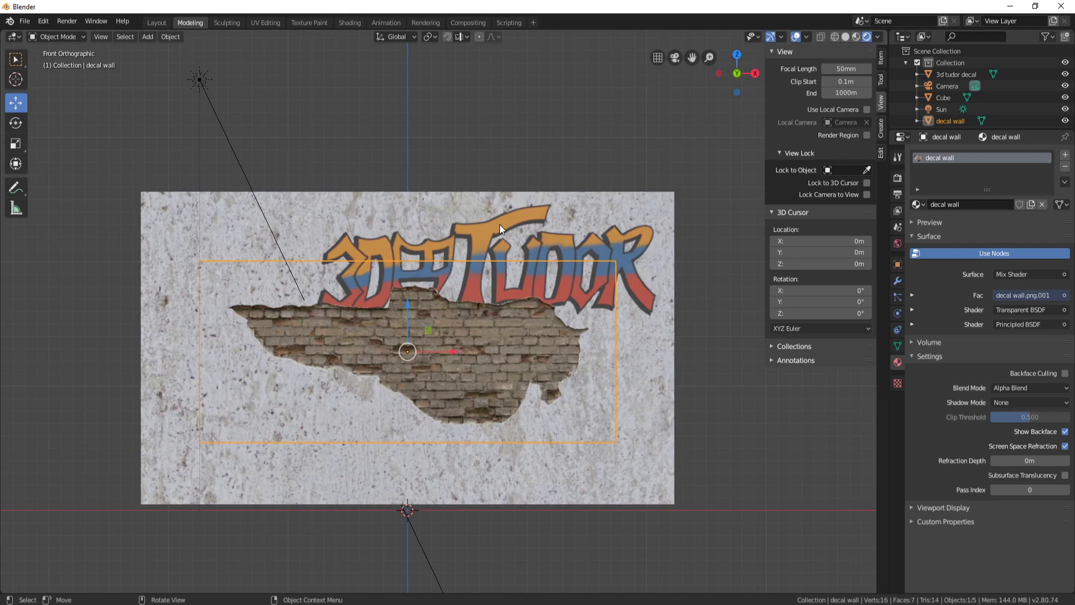
scroll(425, 290, "up", 2)
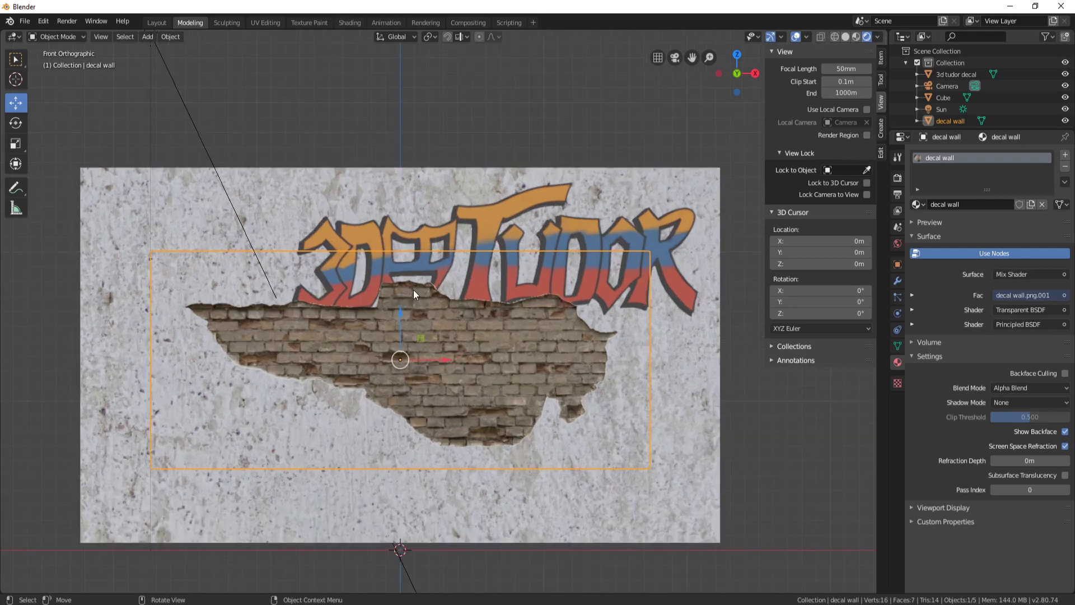
Step: Knife-cut the 3d tudor decal's face from its left edge to its right edge, tracing the upper broken outline of the brick patch
left_click(537, 192)
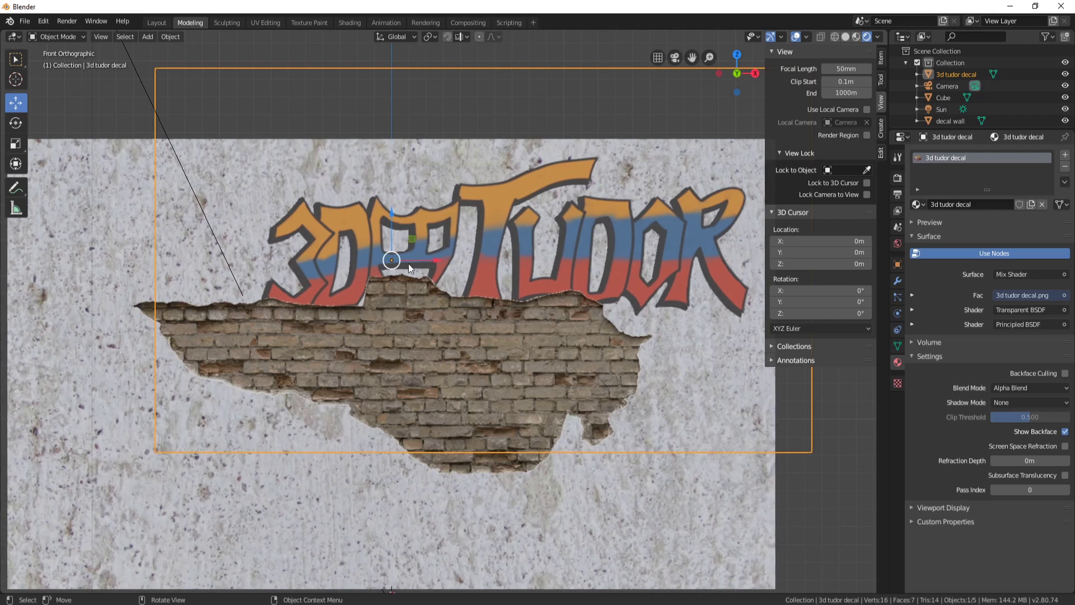
key("Tab")
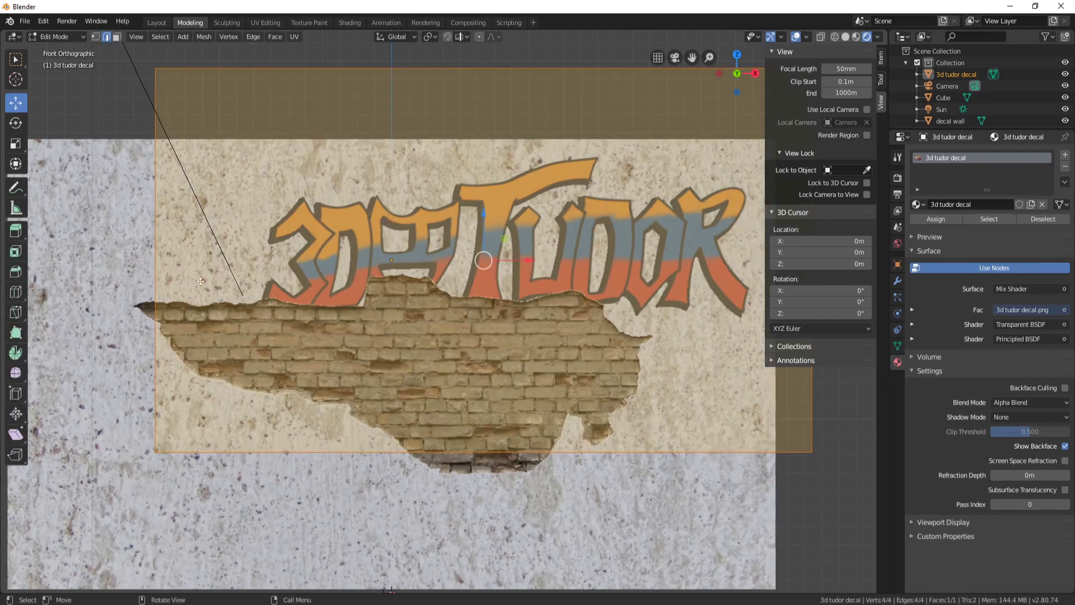
key("k")
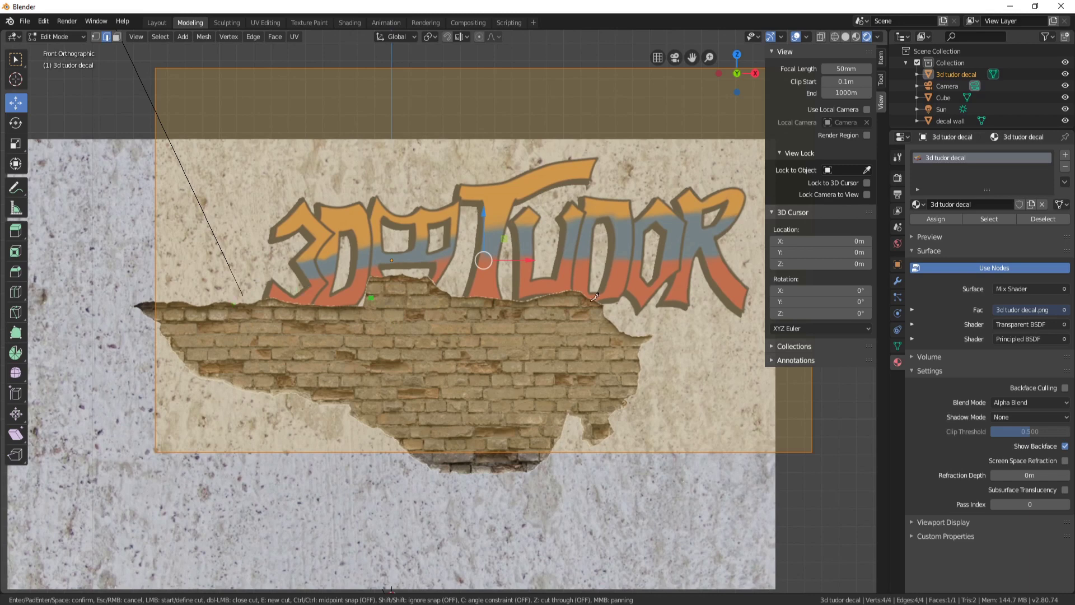
left_click(155, 301)
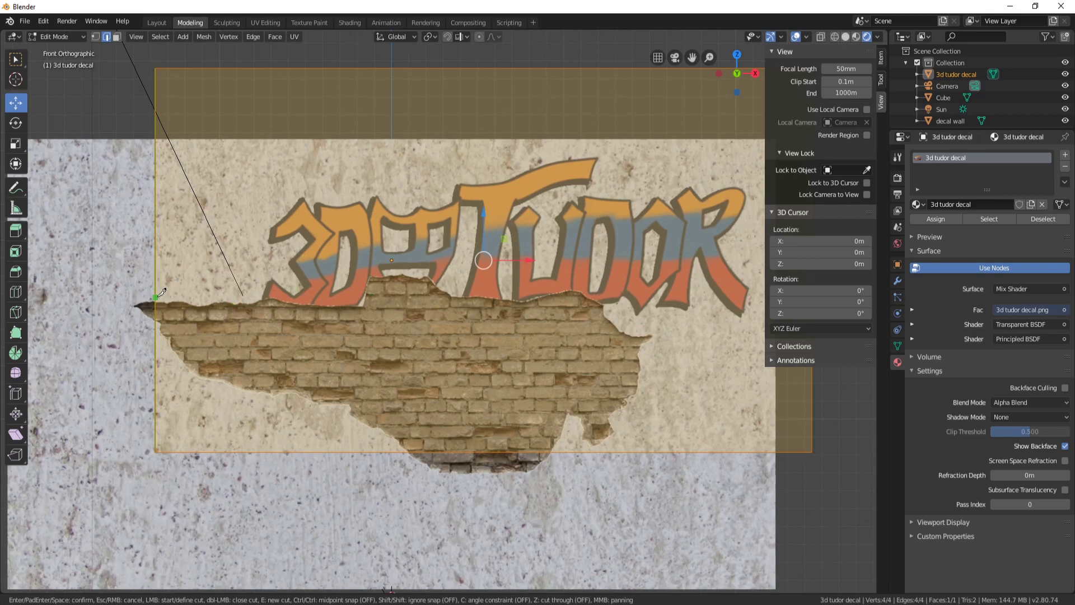
scroll(155, 301, "up", 3)
left_click(259, 300)
left_click(408, 319)
left_click(429, 327)
left_click(478, 332)
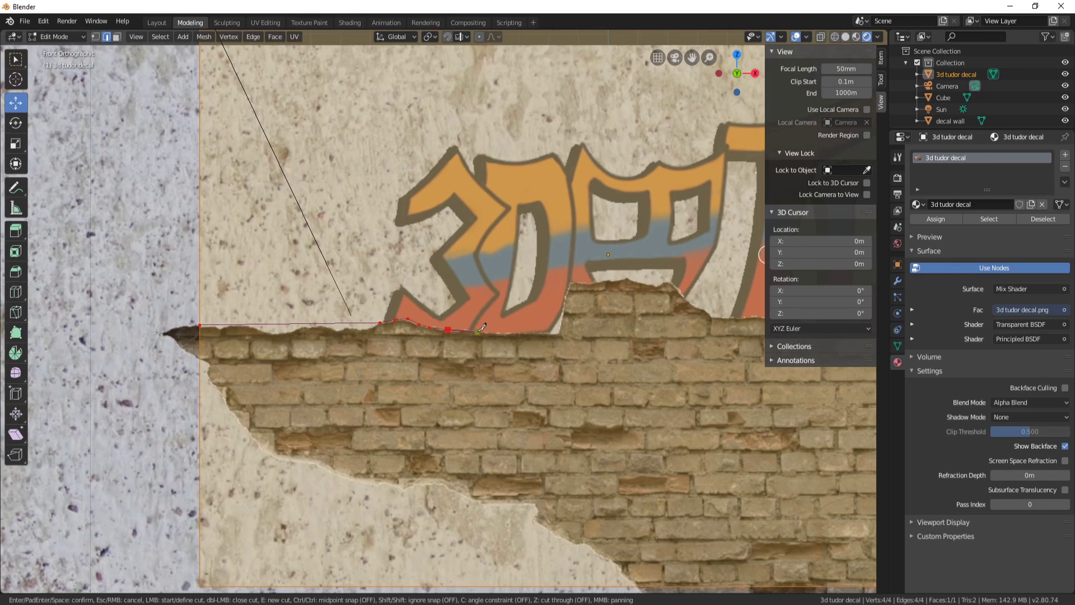
left_click(540, 333)
left_click(557, 334)
left_click(563, 306)
left_click(569, 283)
left_click(598, 281)
left_click(631, 275)
left_click(656, 282)
left_click(669, 279)
left_click(691, 299)
scroll(694, 304, "up", 2)
middle_click_drag(694, 304, 355, 280)
left_click(358, 283)
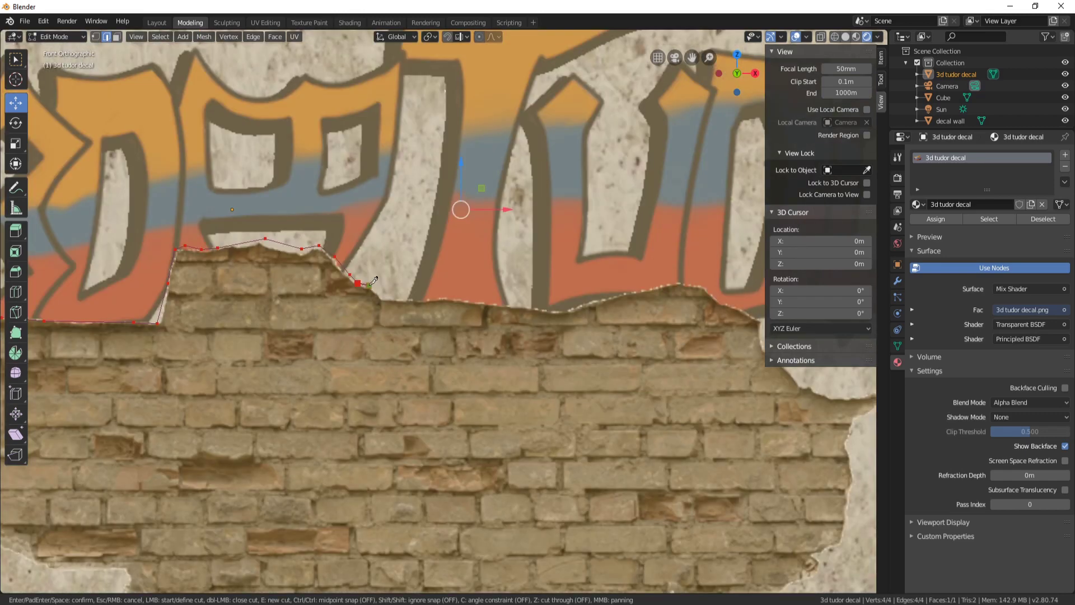
left_click(371, 285)
left_click(382, 297)
left_click(411, 299)
left_click(446, 297)
left_click(475, 301)
left_click(508, 306)
left_click(553, 311)
left_click(576, 306)
left_click(638, 290)
left_click(678, 283)
middle_click_drag(720, 291, 377, 266)
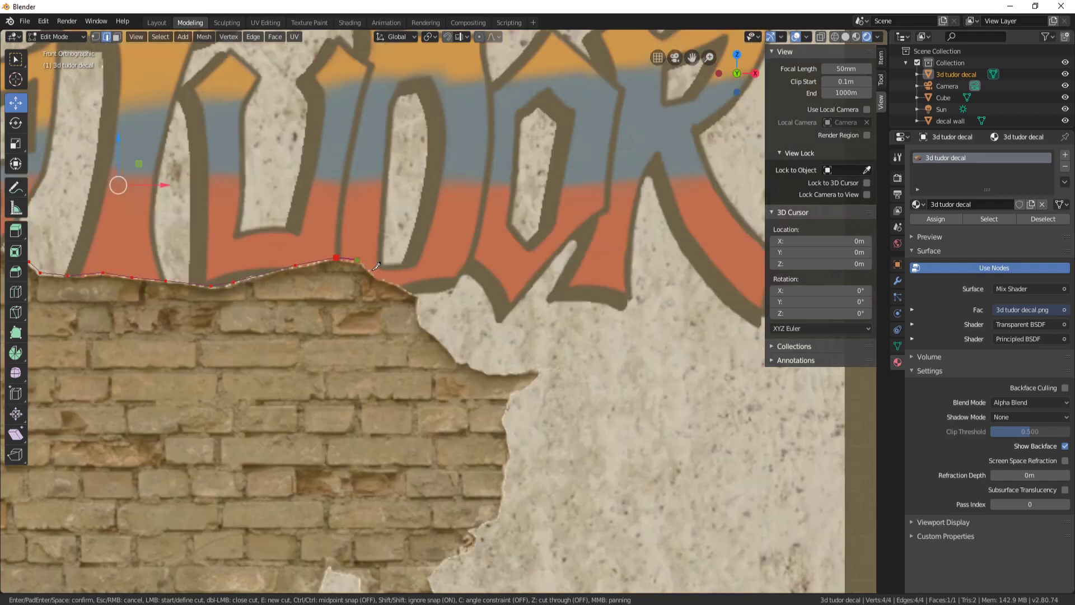
left_click(357, 261, "shift")
left_click(372, 273, "shift")
left_click(384, 280, "shift")
left_click(404, 288, "shift")
left_click(420, 297, "shift")
scroll(482, 324, "down", 3)
middle_click_drag(493, 330, 315, 322)
left_click(321, 324)
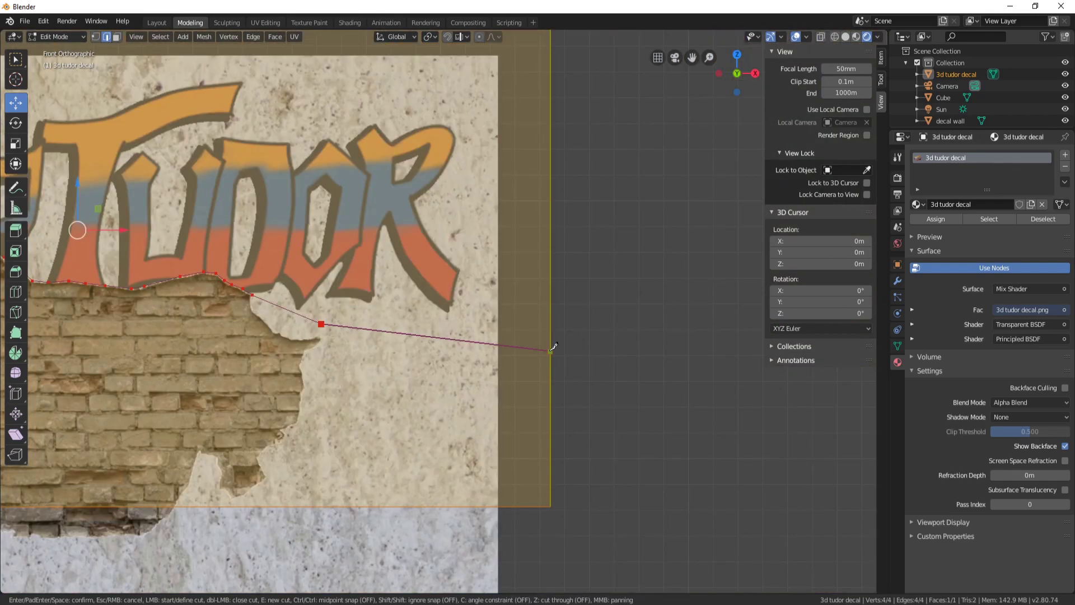
left_click(554, 346)
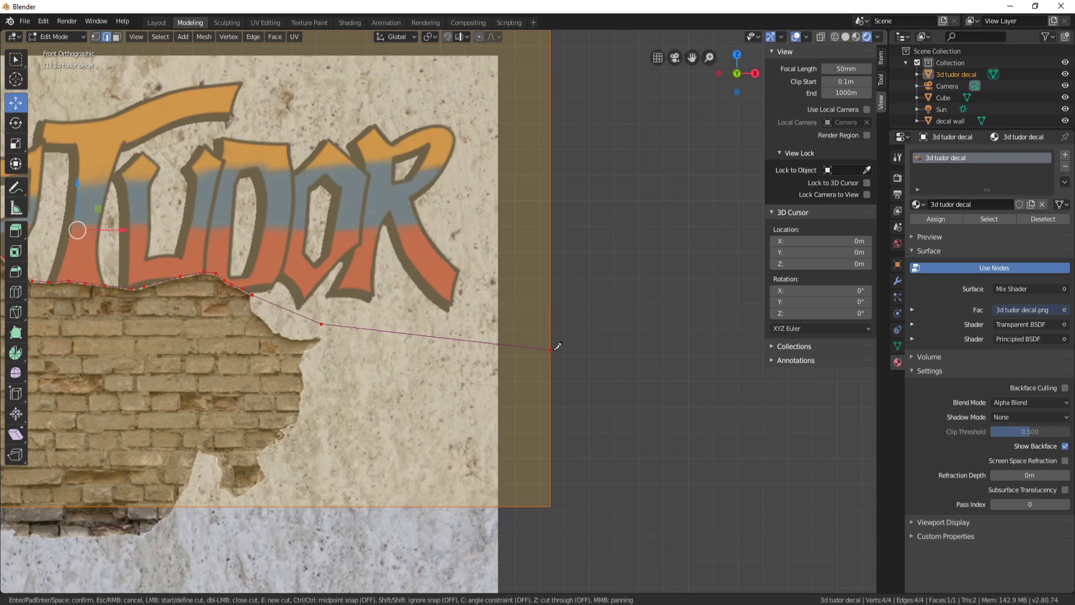
key("Return")
scroll(317, 234, "down", 5)
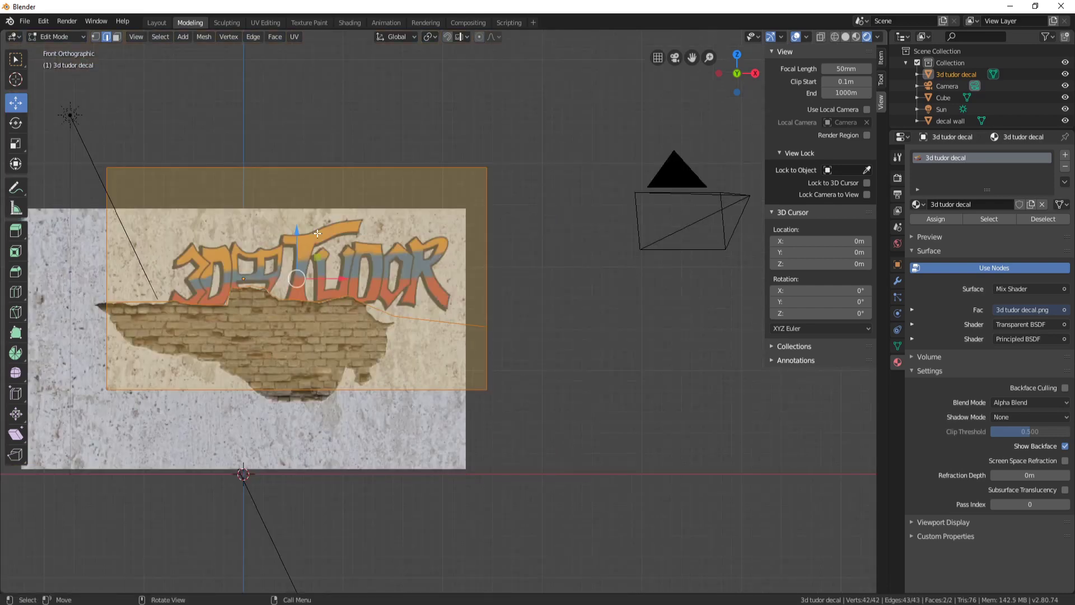
Step: Delete the 3d tudor decal's face below the knife cut, over the brick patch
scroll(318, 234, "up", 3)
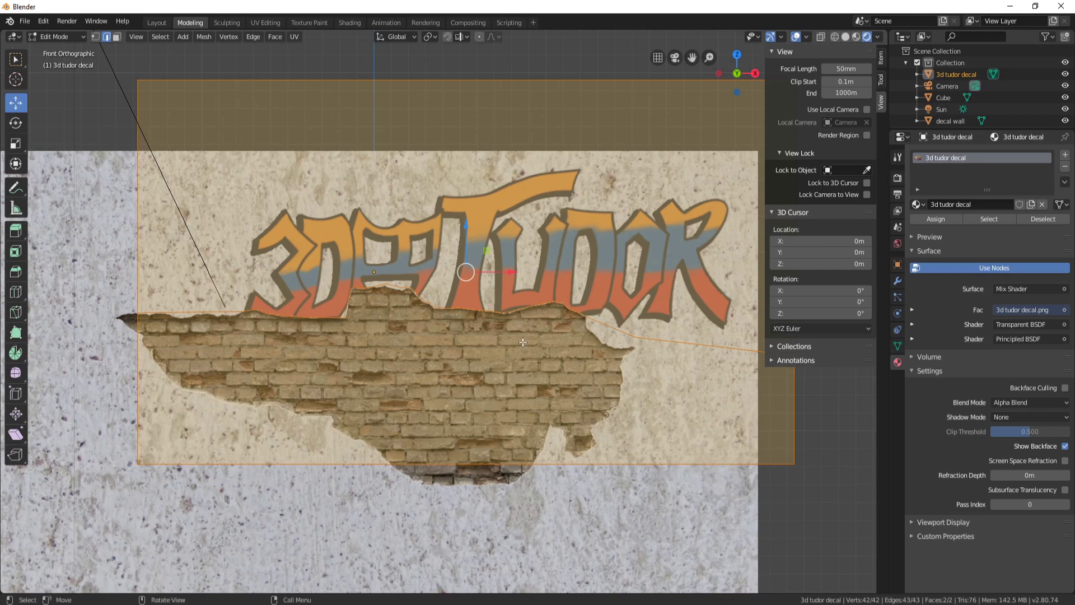
left_click(116, 36)
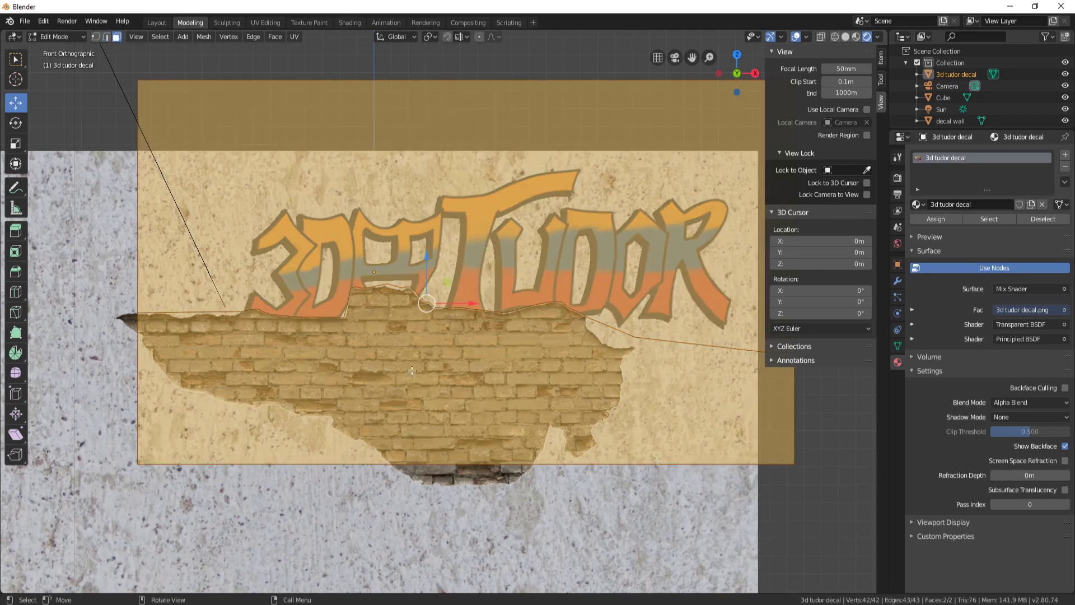
left_click(442, 380)
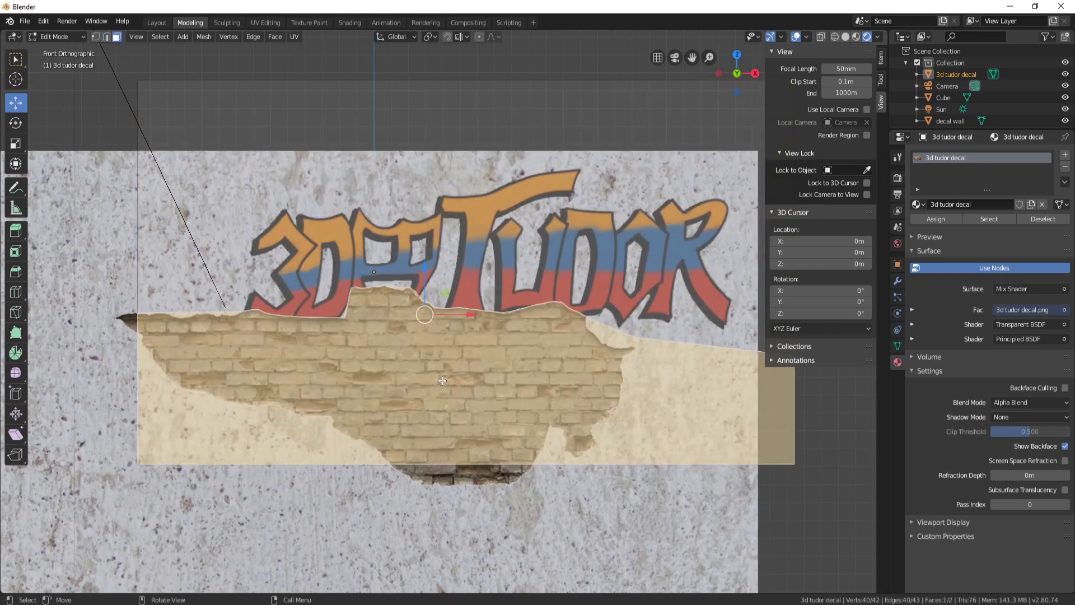
key("x")
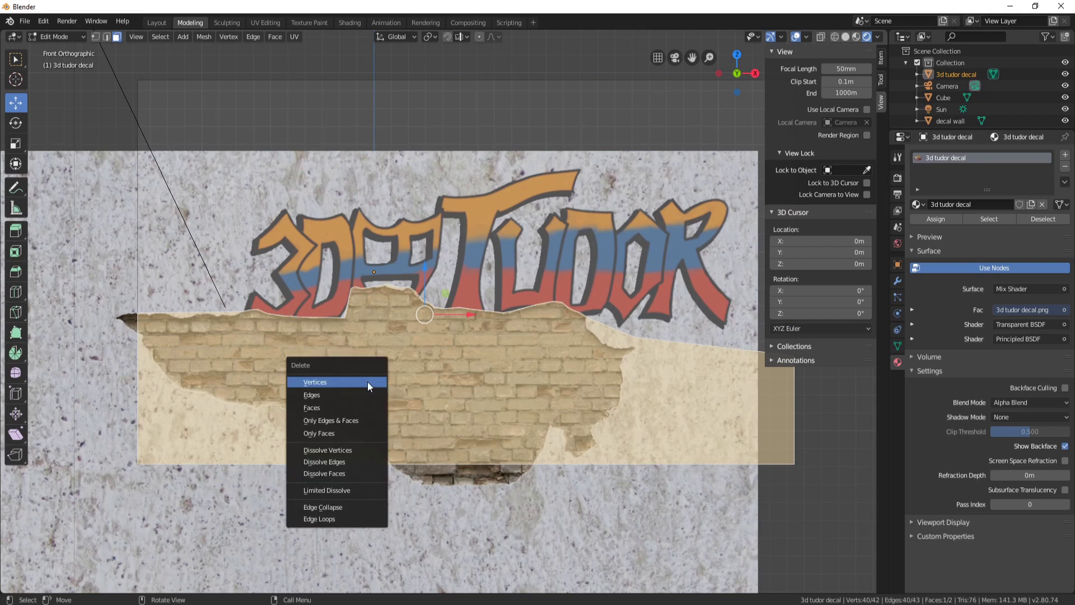
left_click(342, 406)
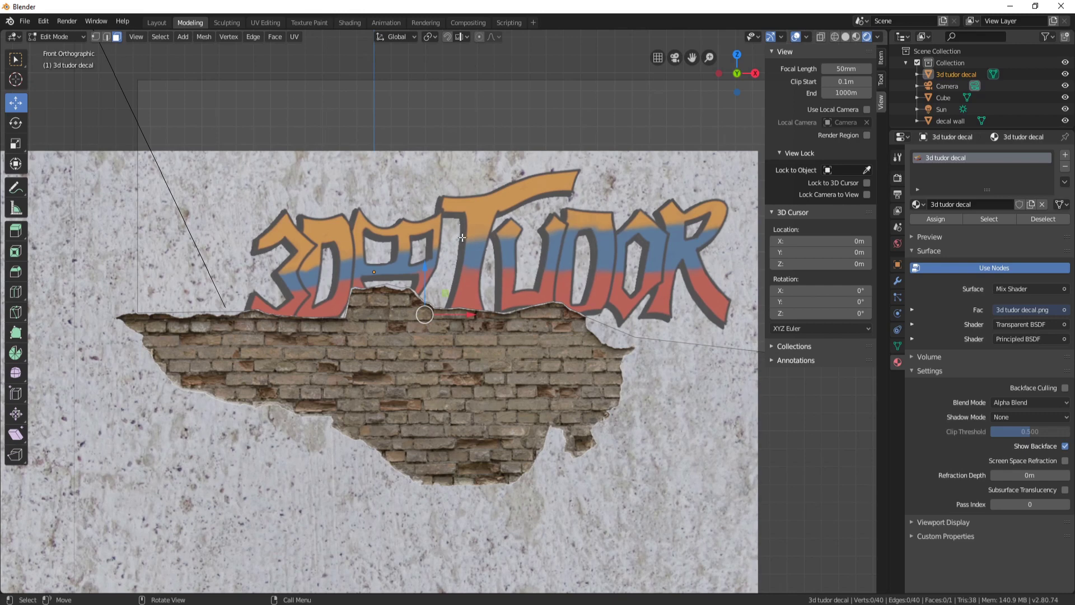
Step: Return to Object Mode and move the decal wall object along positive Y back against the wall's front face
scroll(461, 237, "down", 5)
middle_click_drag(461, 237, 567, 346)
scroll(623, 458, "up", 5)
scroll(622, 457, "down", 4)
key("Tab")
left_click(583, 379)
middle_click_drag(628, 427, 641, 432)
left_click_drag(497, 406, 441, 393)
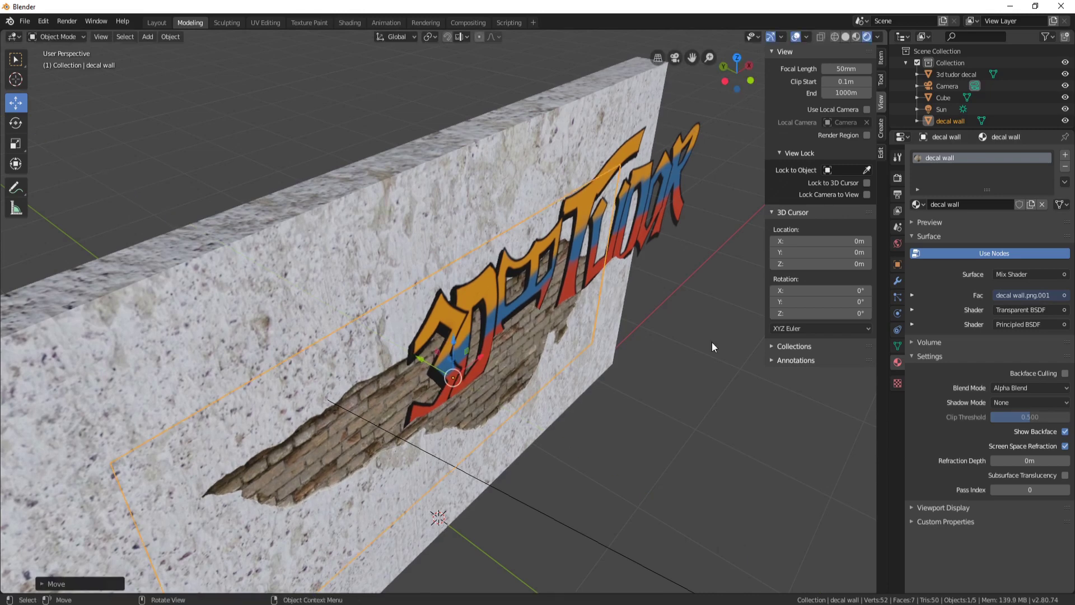
Step: Move the 3d tudor decal along positive Y until it sits against the wall's front face
left_click(485, 285)
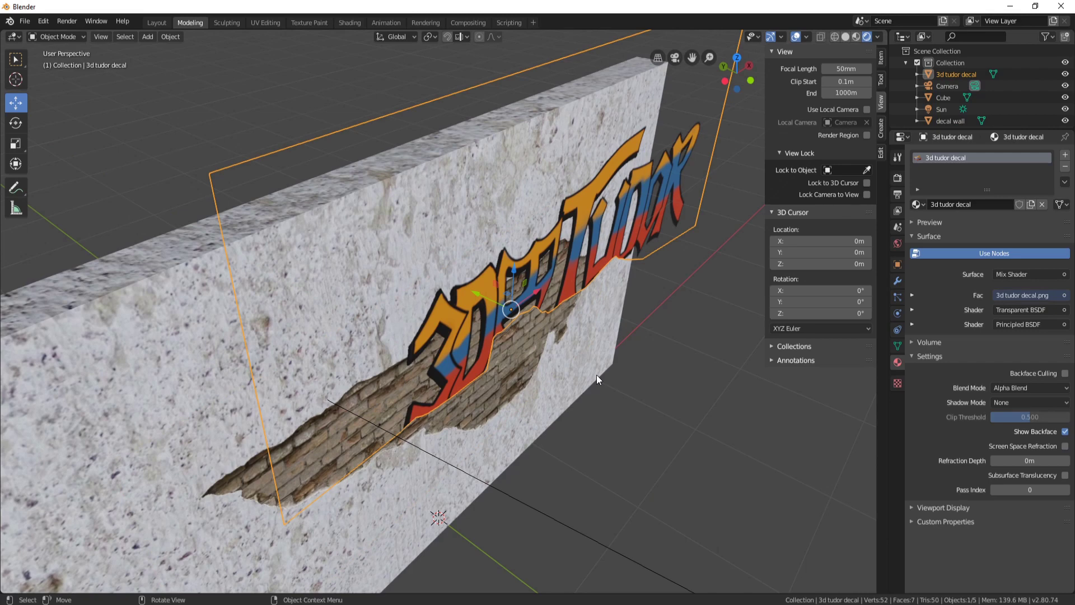
middle_click_drag(597, 379, 526, 303)
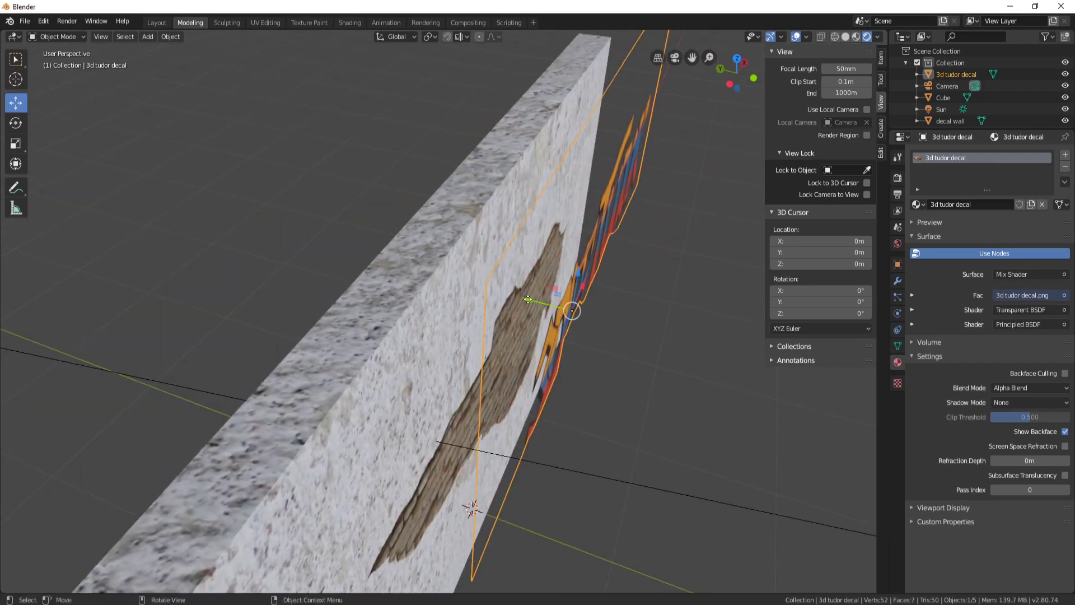
key("g")
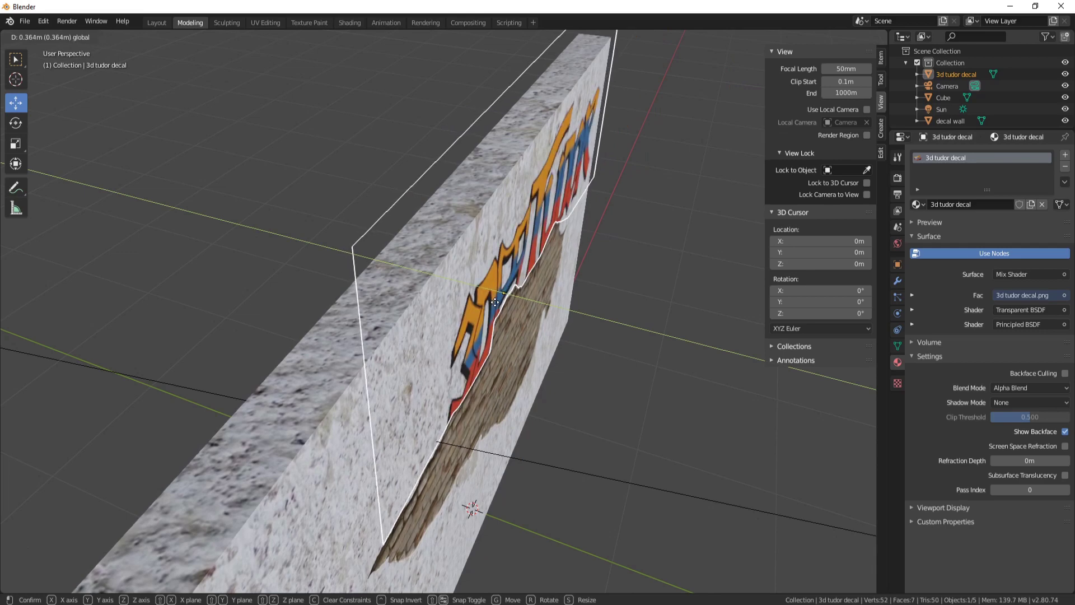
left_click(468, 292)
Step: Deselect everything and examine from several angles how both decals sit on the wall and meet at the broken brick edge
middle_click_drag(677, 359, 573, 326)
scroll(507, 325, "down", 3)
key("alt+a")
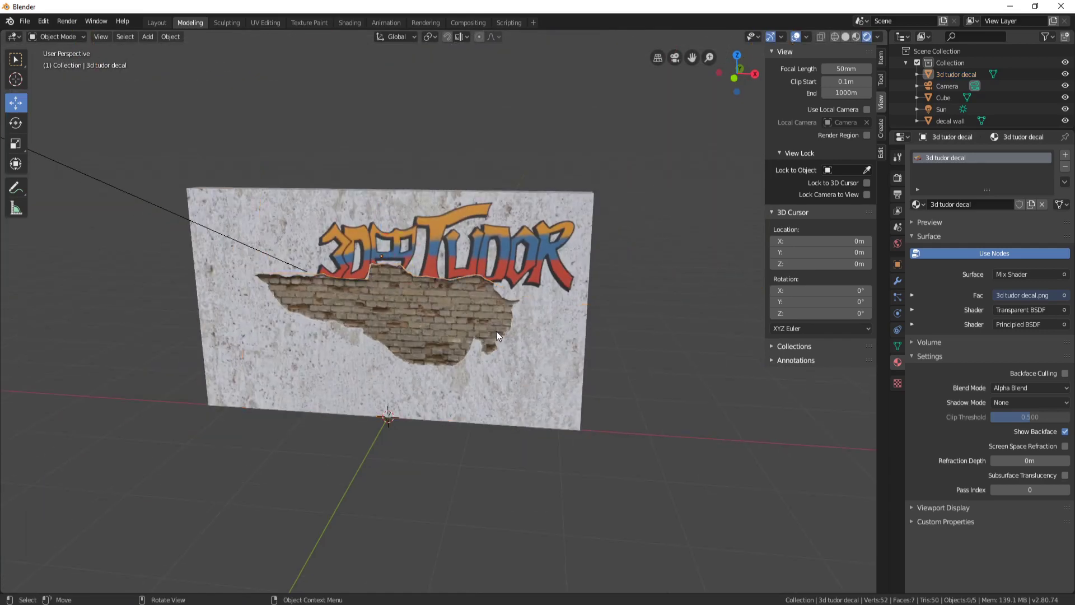
mouse_move(540, 367)
middle_mouse_down()
mouse_move(515, 380)
mouse_move(525, 367)
middle_mouse_up()
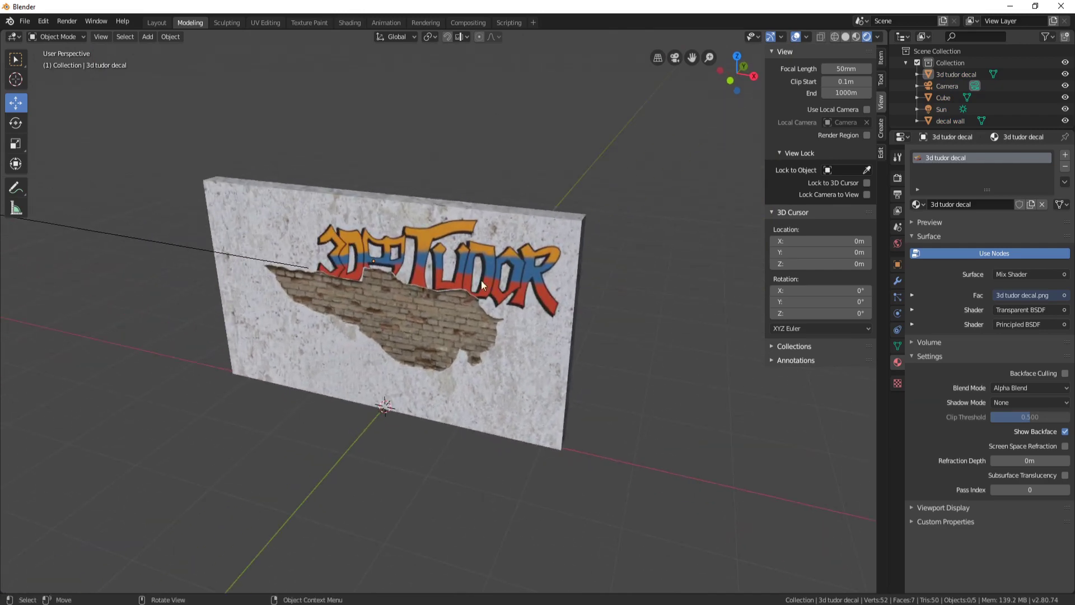
scroll(482, 281, "up", 4)
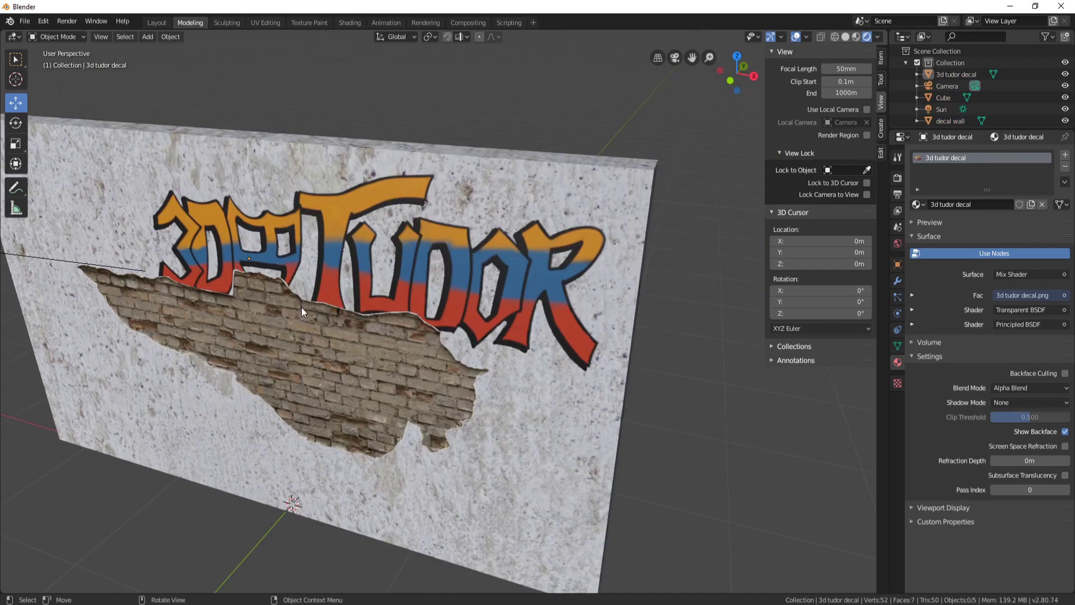
middle_click_drag(305, 341, 402, 292)
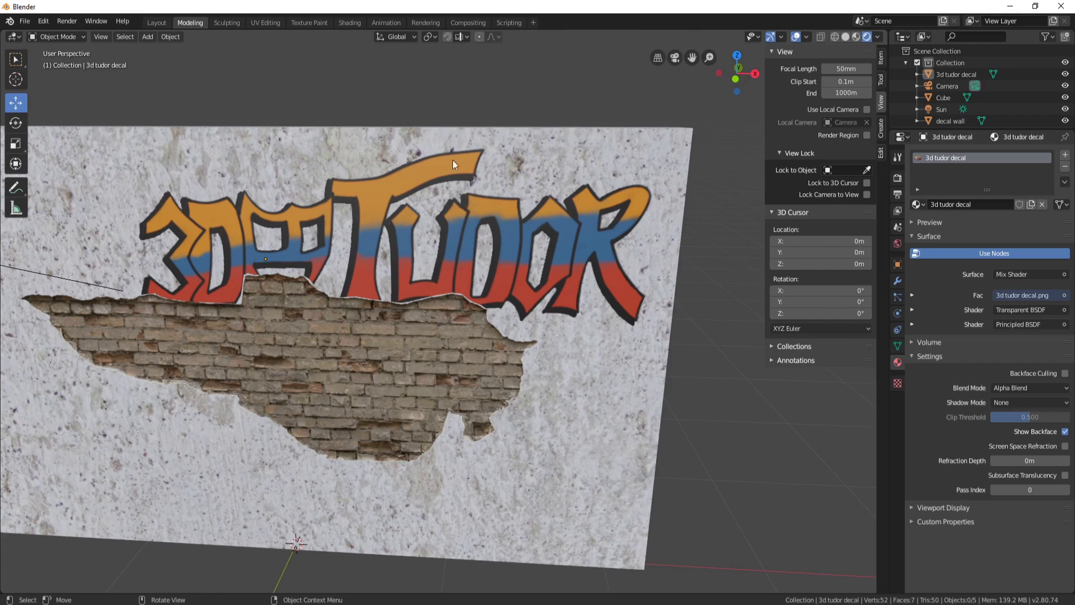
mouse_move(398, 240)
middle_mouse_down()
mouse_move(395, 190)
mouse_move(406, 231)
middle_mouse_up()
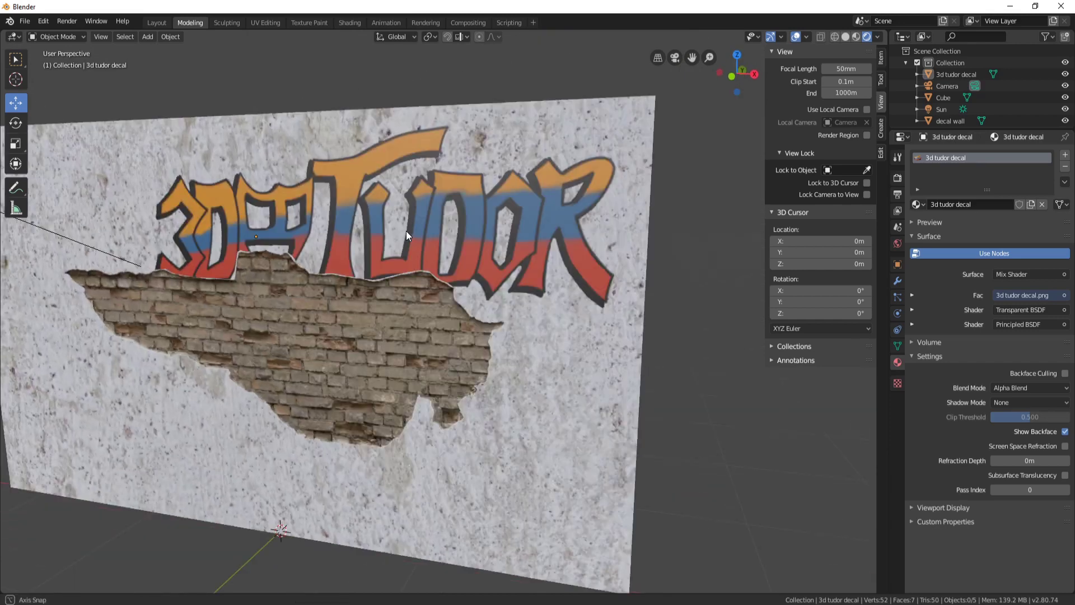
scroll(331, 252, "down", 3)
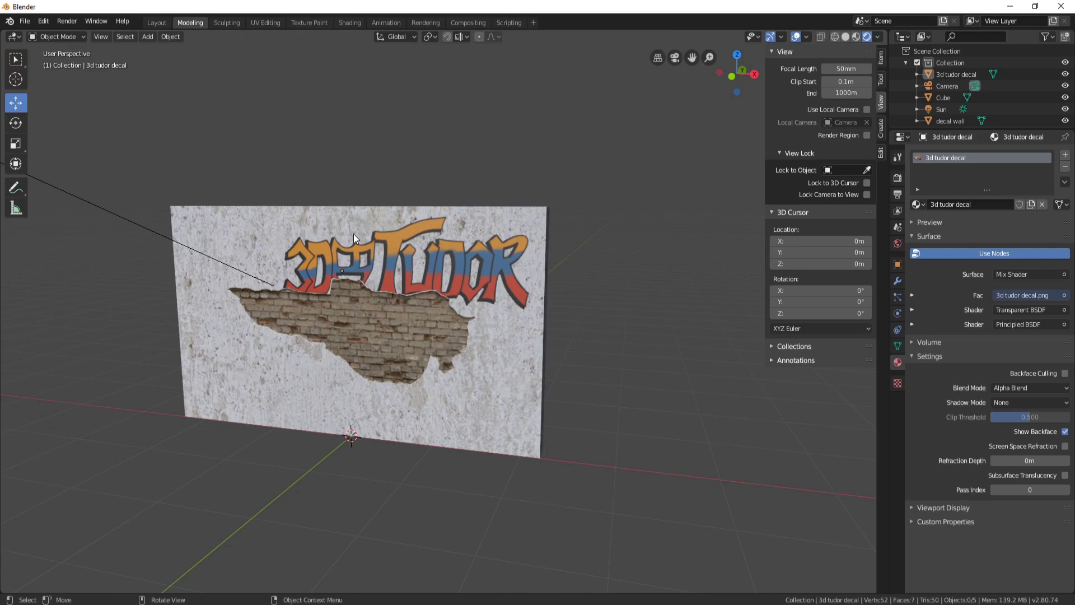
Step: In the Shading workspace, insert a Hue Saturation Value node between the 3d tudor decal's image texture and the Principled BSDF's Base Color
left_click(354, 23)
key("shift+a")
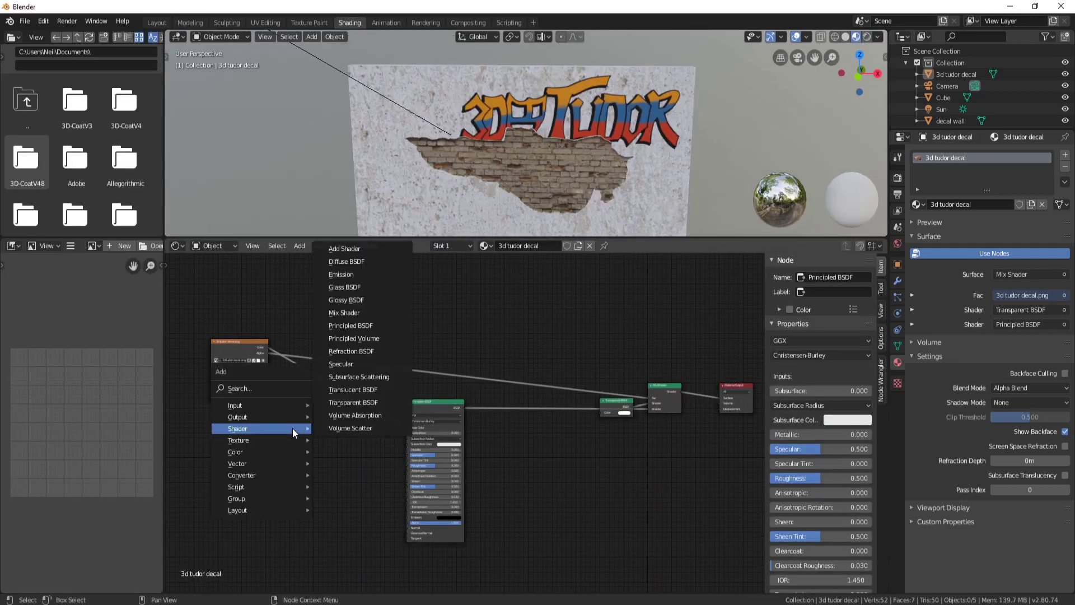
left_click(251, 389)
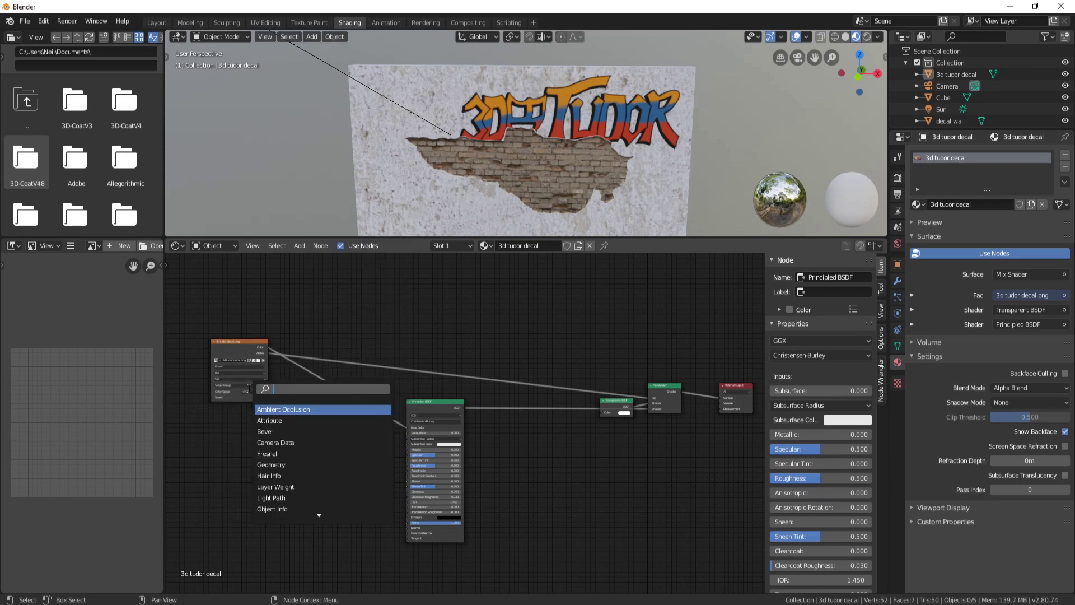
type("hue")
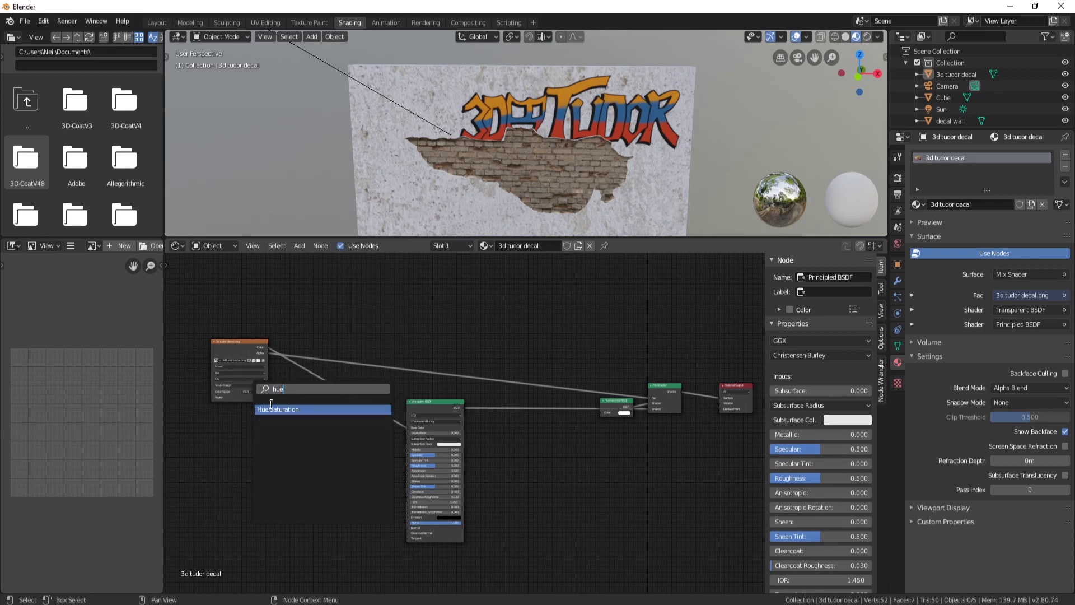
left_click(293, 409)
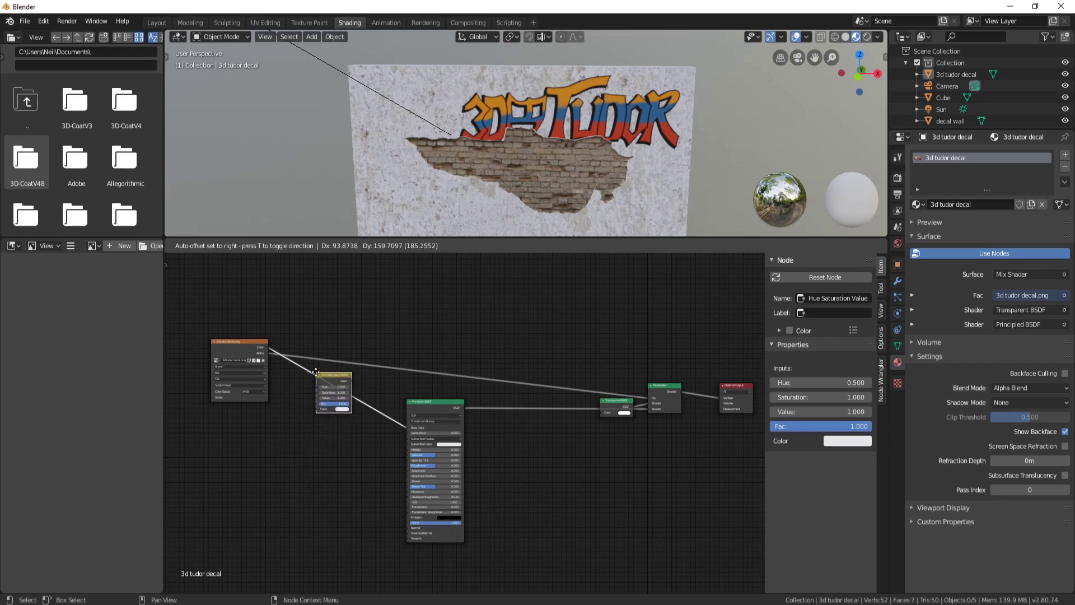
left_click(317, 372)
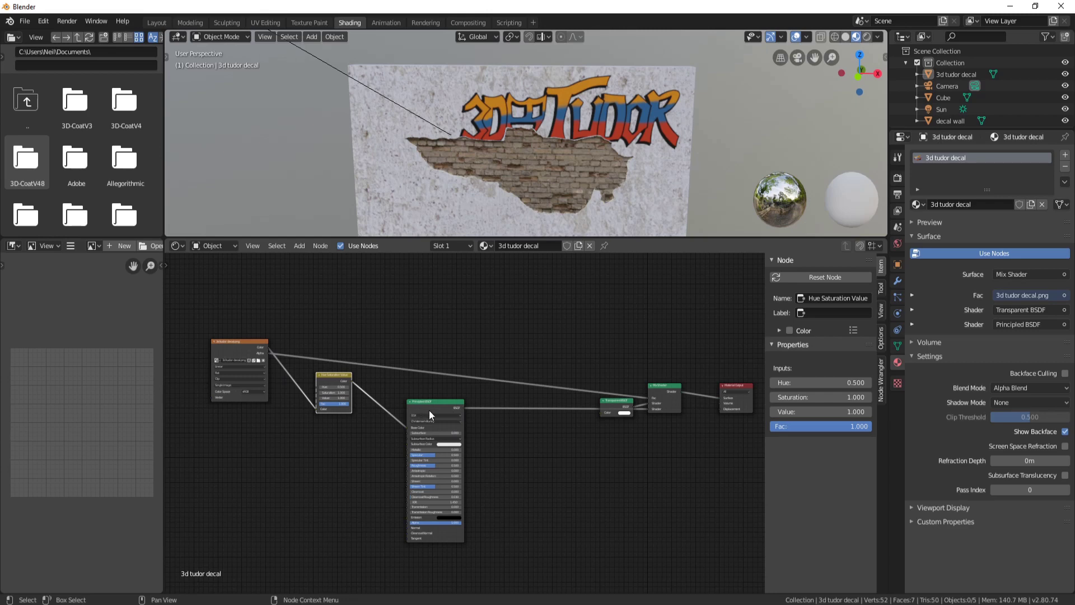
Step: Set the Hue Saturation Value node's Saturation to 0.900 and check the graffiti's colours on the wall
scroll(339, 402, "up", 3)
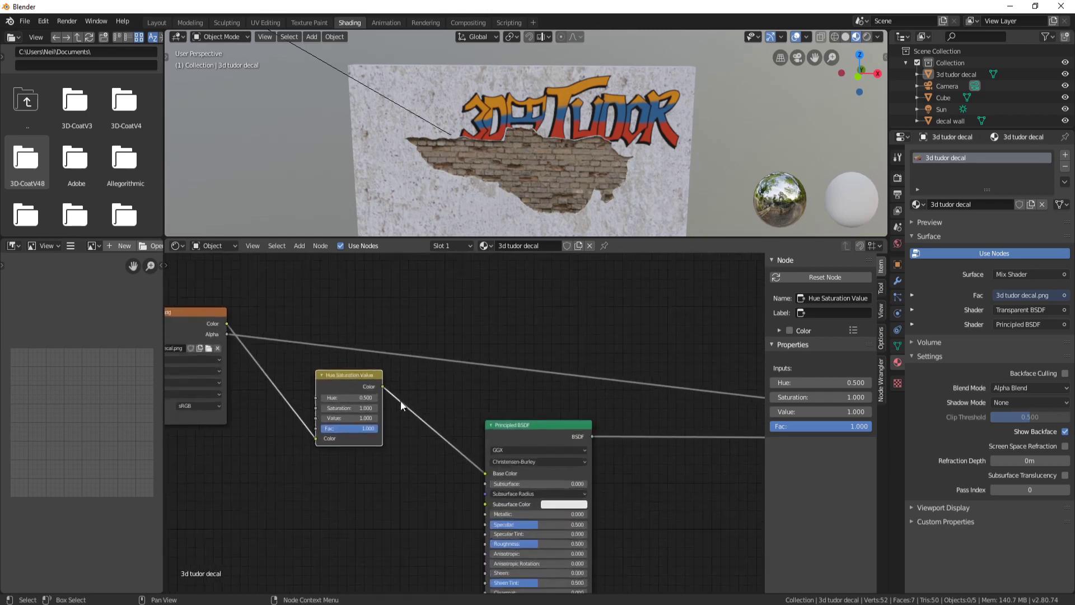
scroll(401, 400, "up", 1)
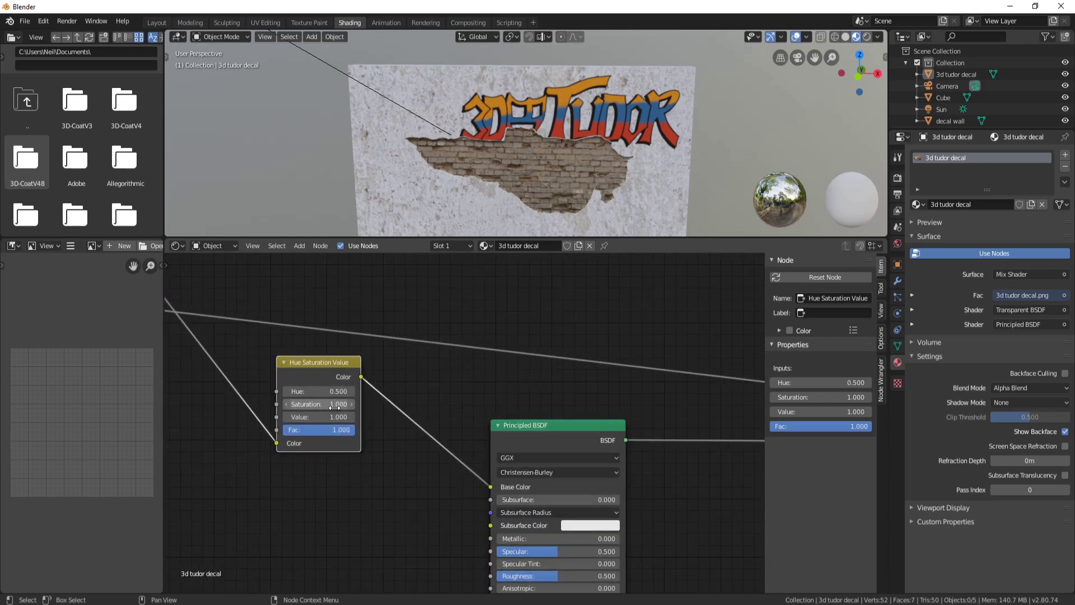
left_click_drag(340, 406, 284, 404)
middle_click_drag(667, 80, 597, 147)
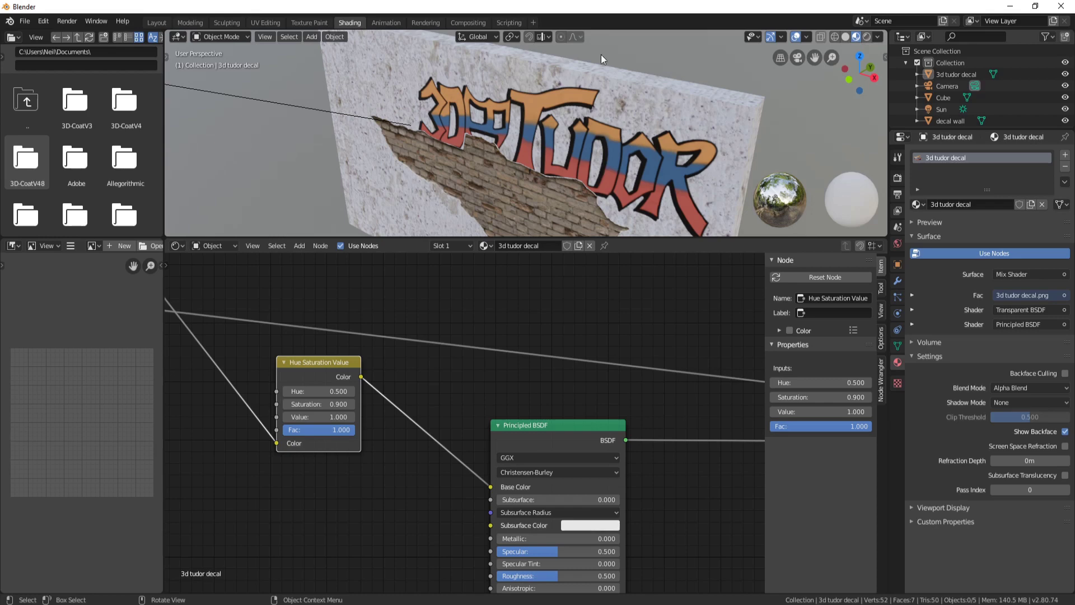
middle_click_drag(543, 143, 600, 130)
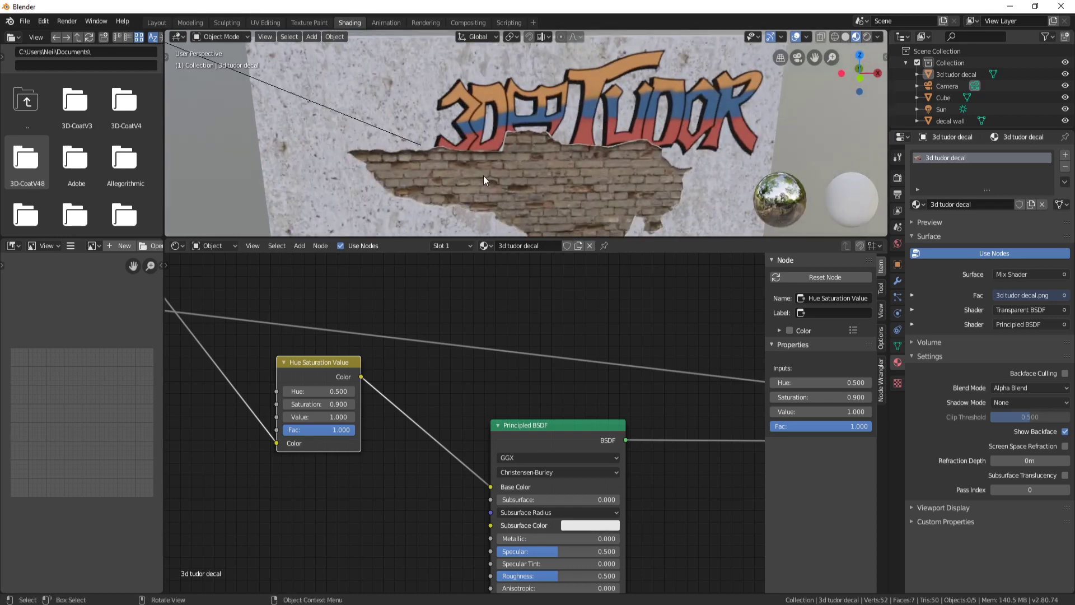
Step: Show the viewport in Rendered shading and raise the graffiti material's Principled BSDF Roughness to 0.759
middle_click_drag(660, 512, 569, 377)
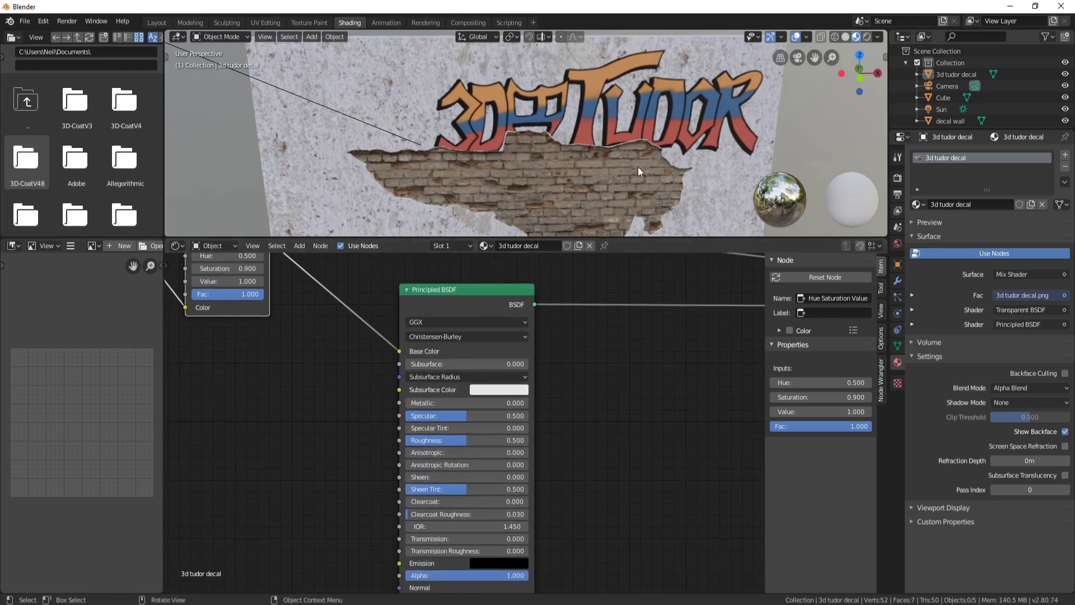
middle_click_drag(637, 167, 589, 89)
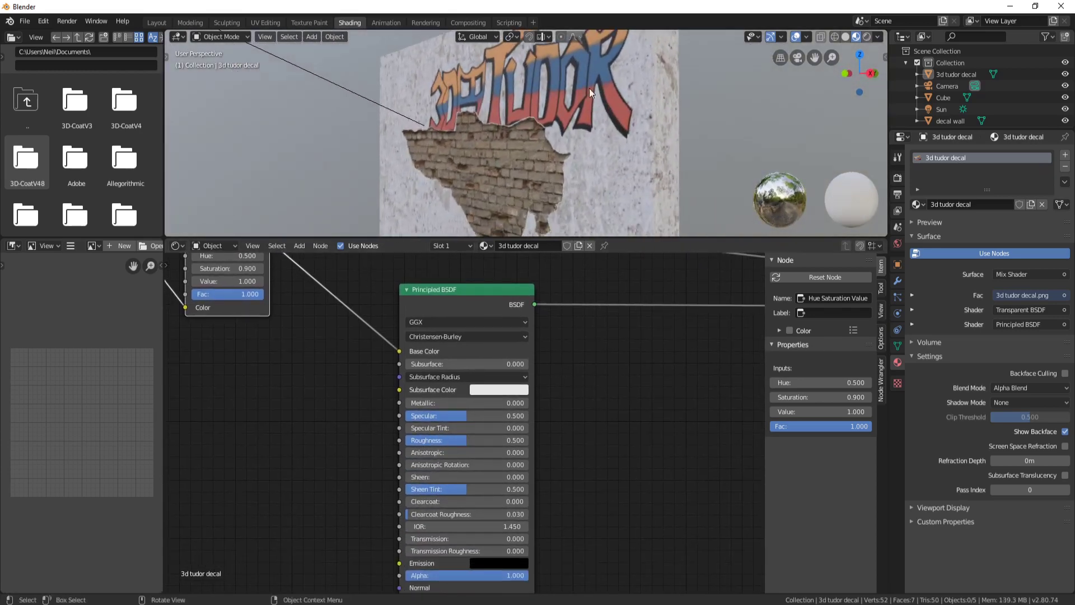
left_click(867, 37)
mouse_move(564, 150)
middle_mouse_down()
mouse_move(536, 166)
mouse_move(572, 165)
middle_mouse_up()
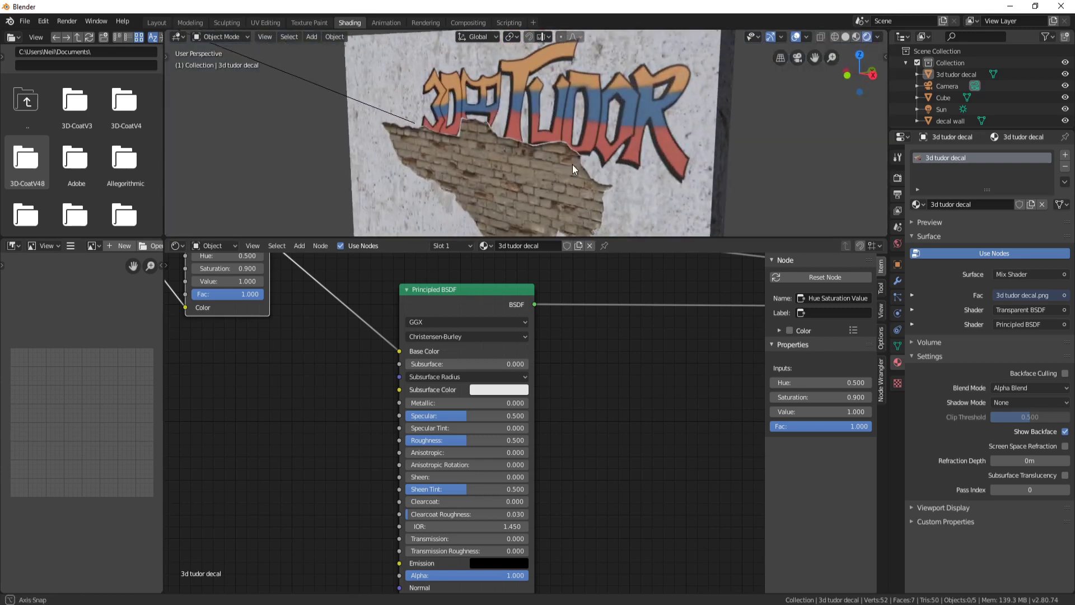
left_click_drag(464, 440, 498, 440)
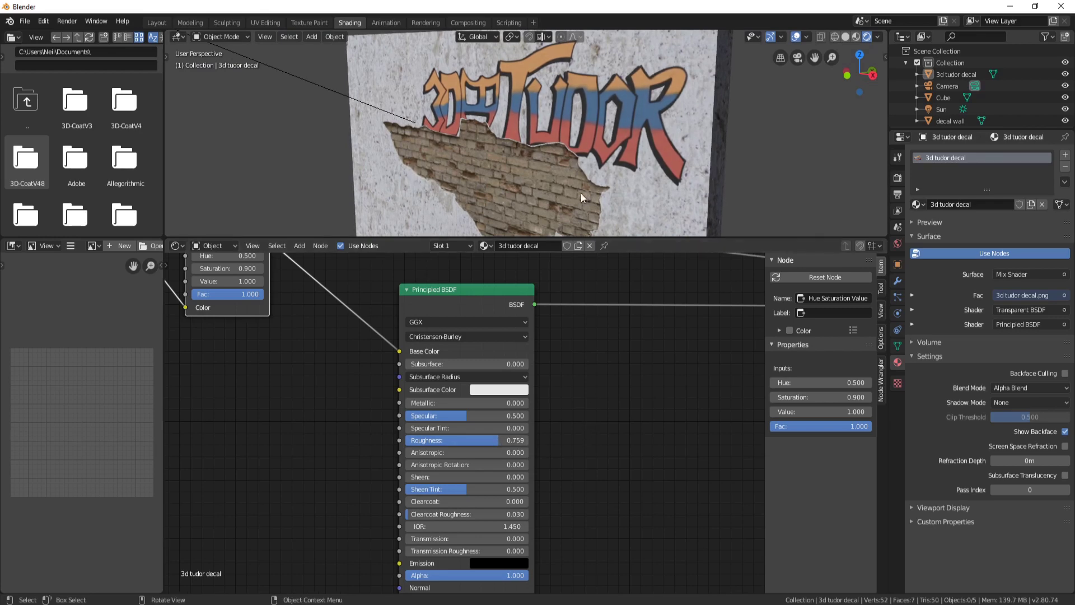
middle_click_drag(580, 194, 503, 60)
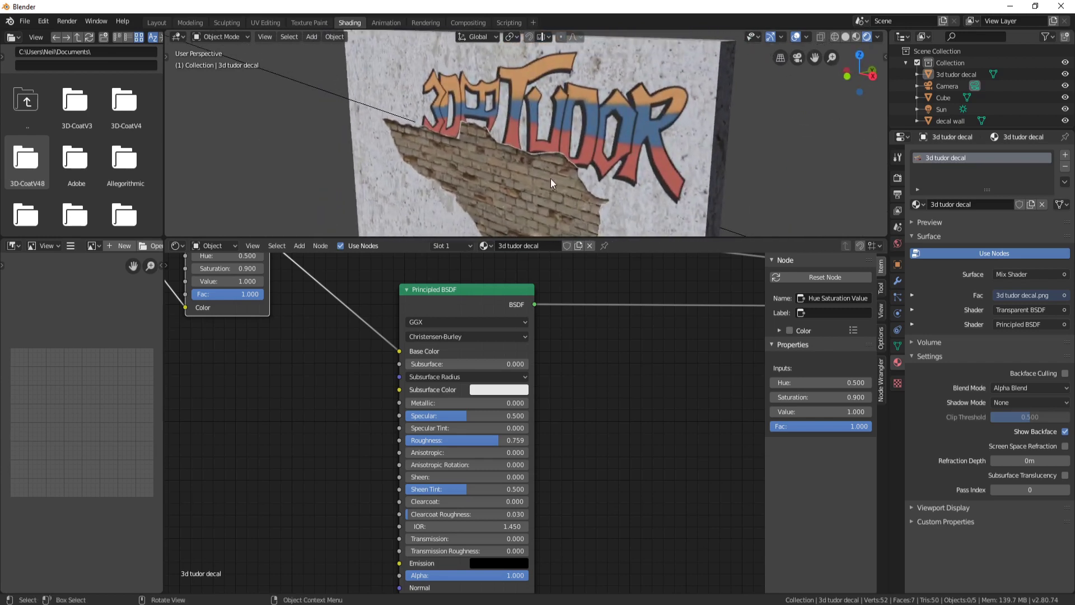
middle_click_drag(478, 130, 553, 140)
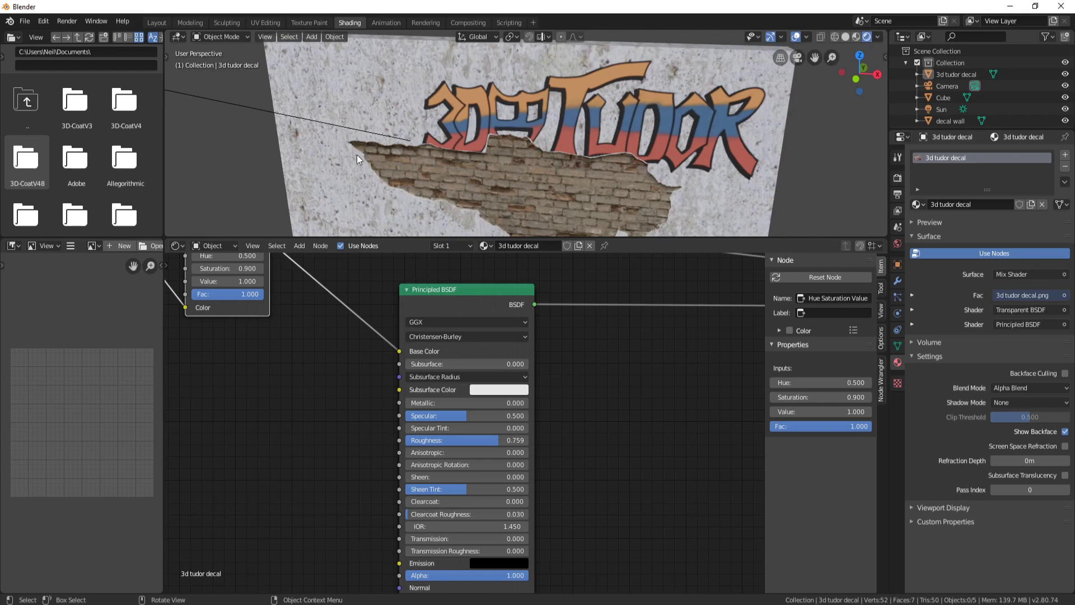
Step: In the wall's Main wall Material, select and copy the Normal image texture together with its Normal Map node
left_click(351, 102)
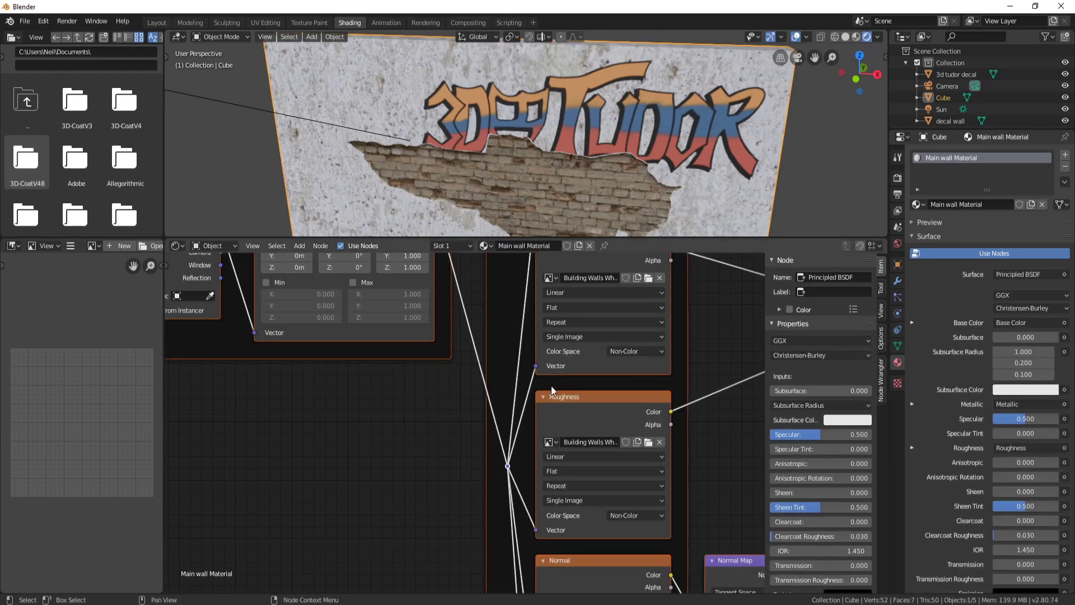
scroll(610, 473, "down", 3)
middle_click_drag(694, 463, 563, 319)
scroll(502, 355, "down", 6)
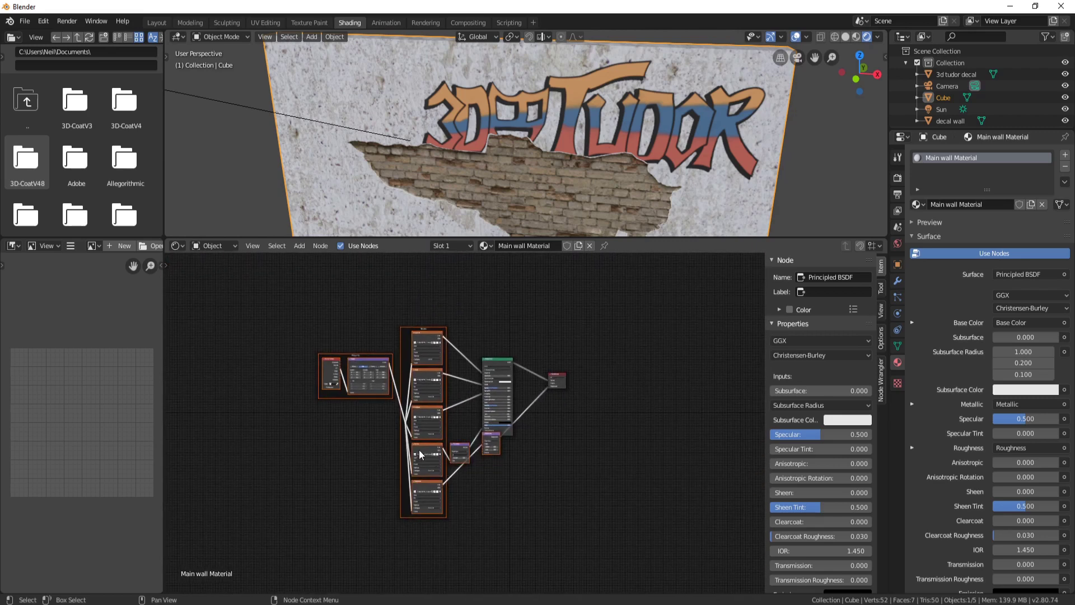
left_click(422, 447)
scroll(424, 455, "up", 3)
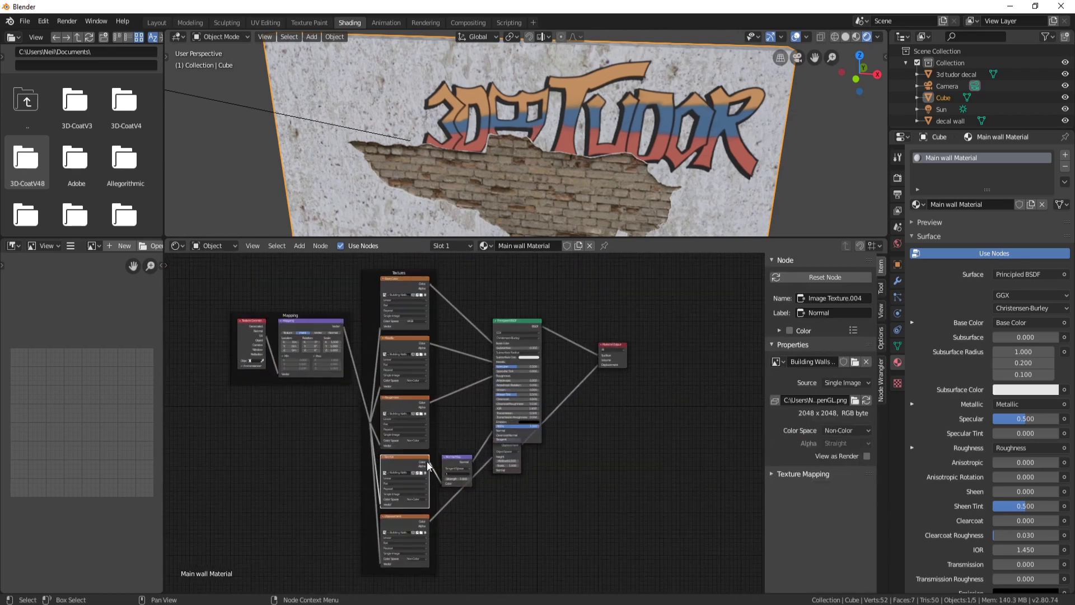
left_click(456, 456)
scroll(459, 473, "up", 2)
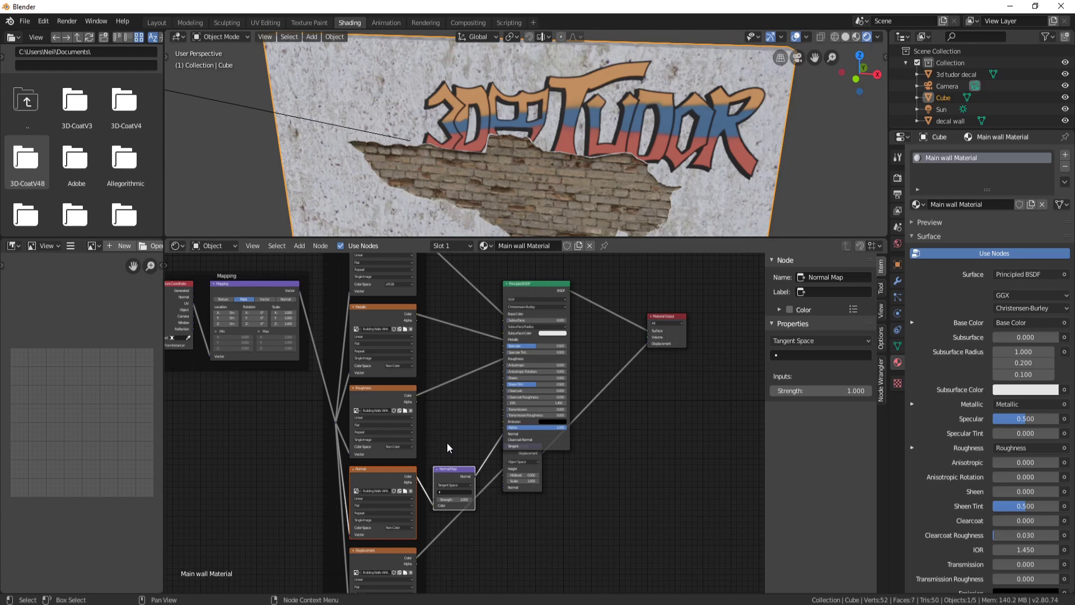
Step: Paste the copied Normal texture and Normal Map nodes into the 3d tudor decal material, below its image texture
left_click(667, 102)
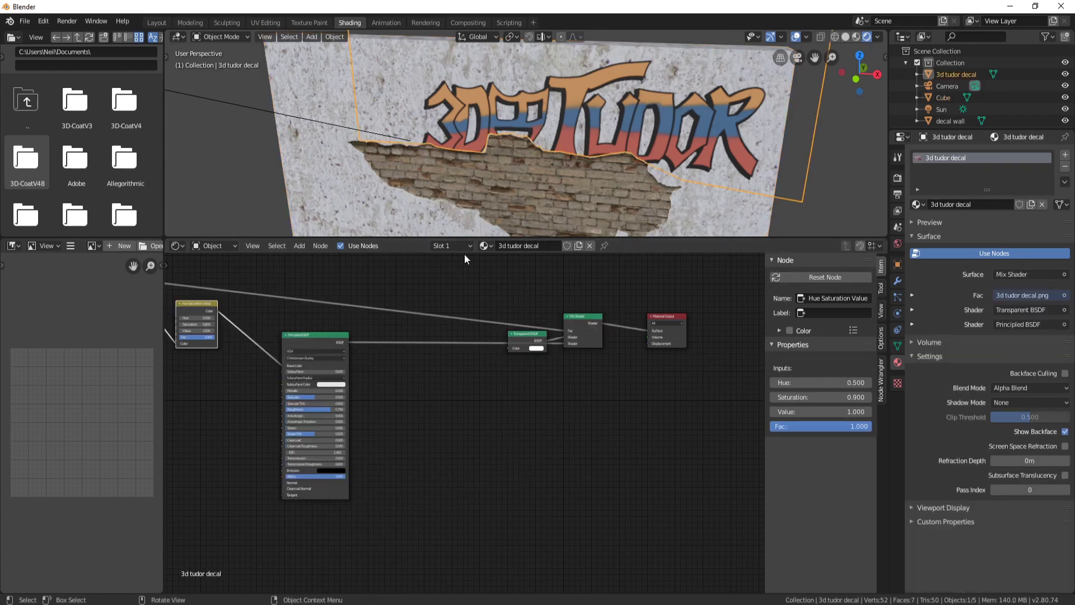
middle_click_drag(234, 459, 475, 454)
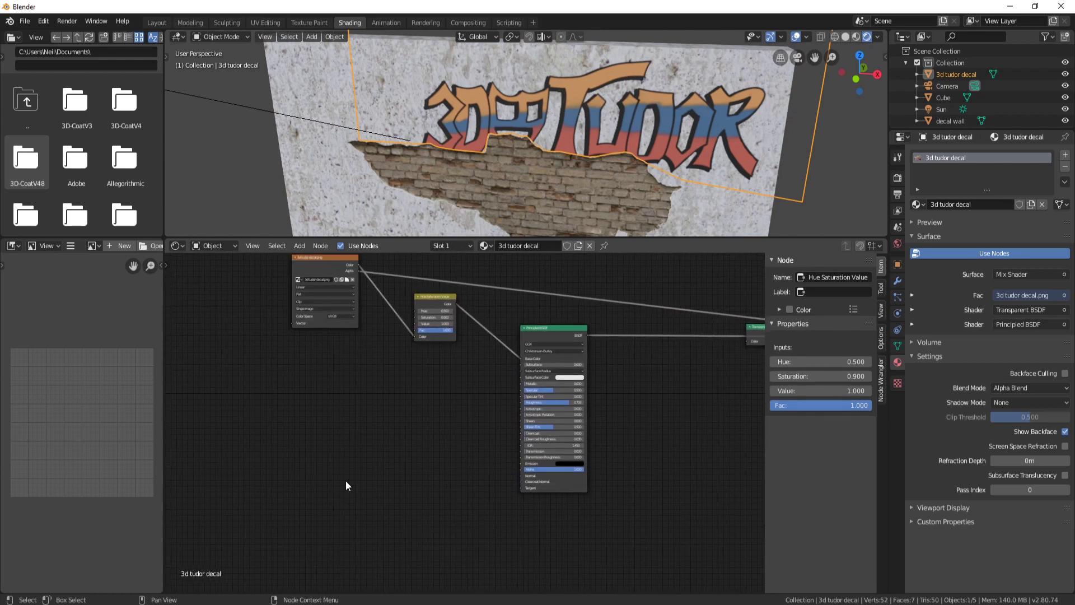
key("ctrl+v")
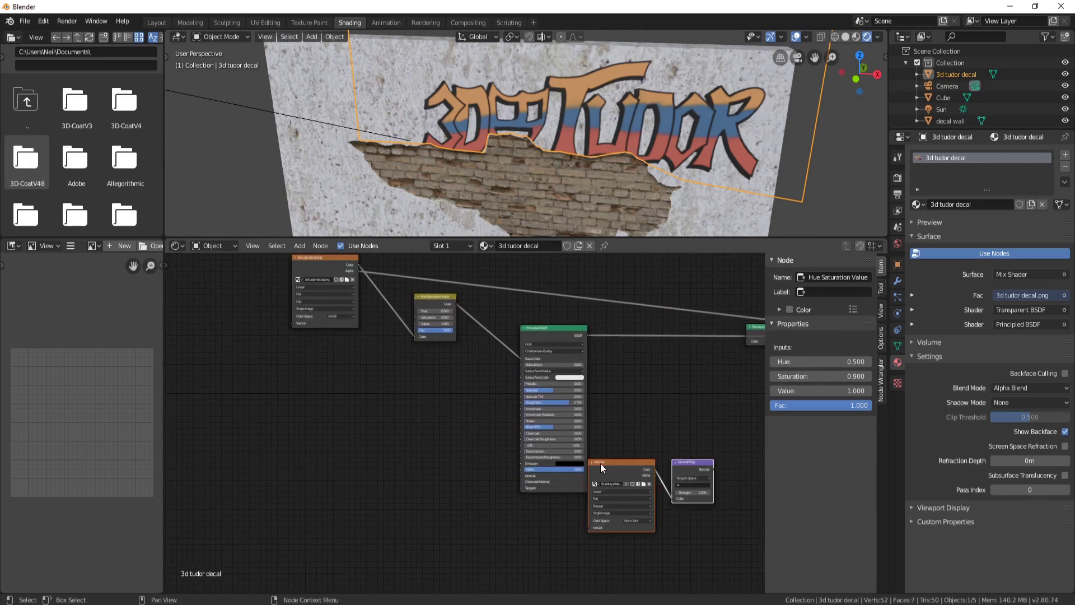
left_click_drag(601, 463, 314, 414)
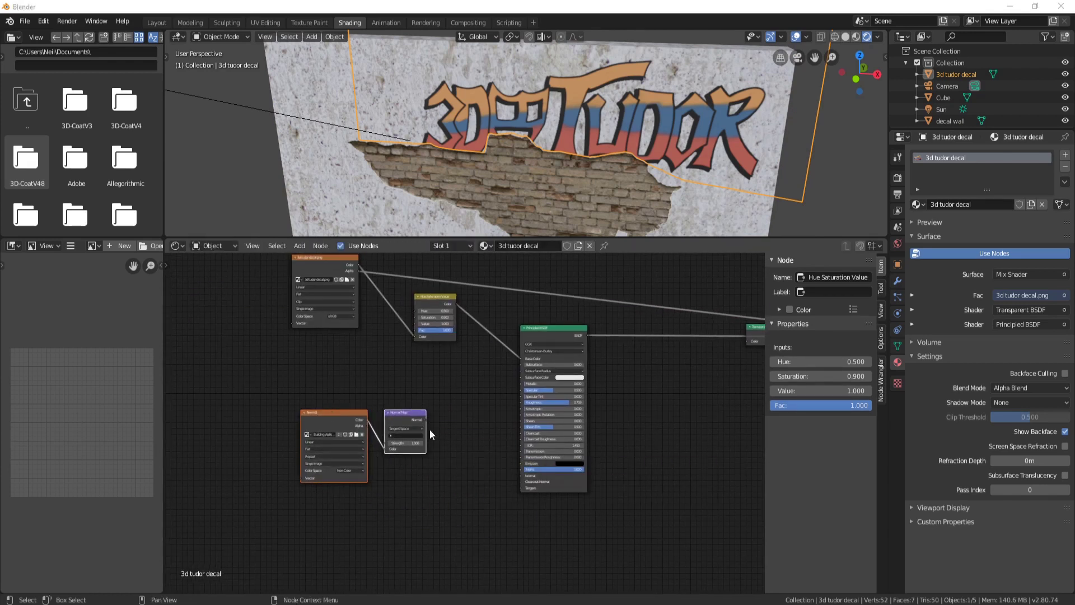
Step: Connect the Normal Map node to the graffiti Principled BSDF's Normal input, set its Strength to 3.000, and deselect the decal to check it
left_click_drag(426, 420, 522, 478)
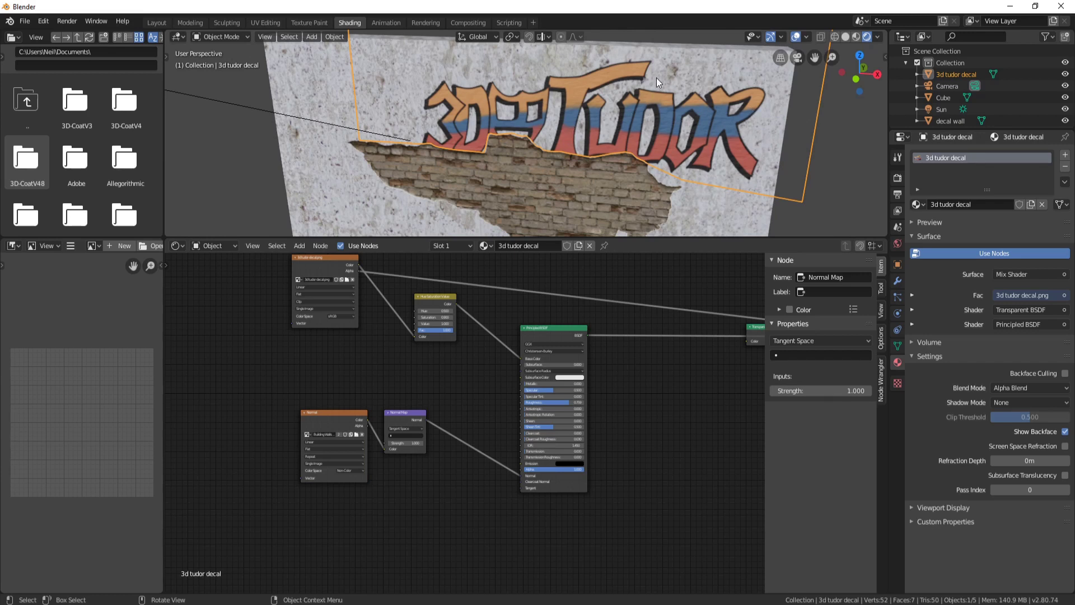
left_click(406, 442)
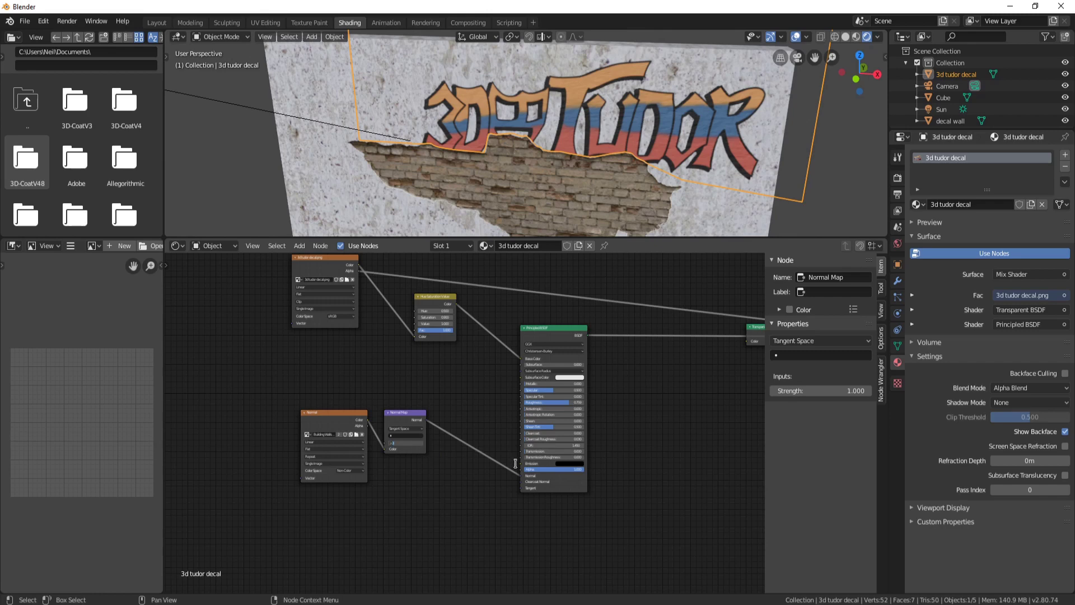
type("3")
key("Return")
middle_click_drag(654, 132, 530, 152)
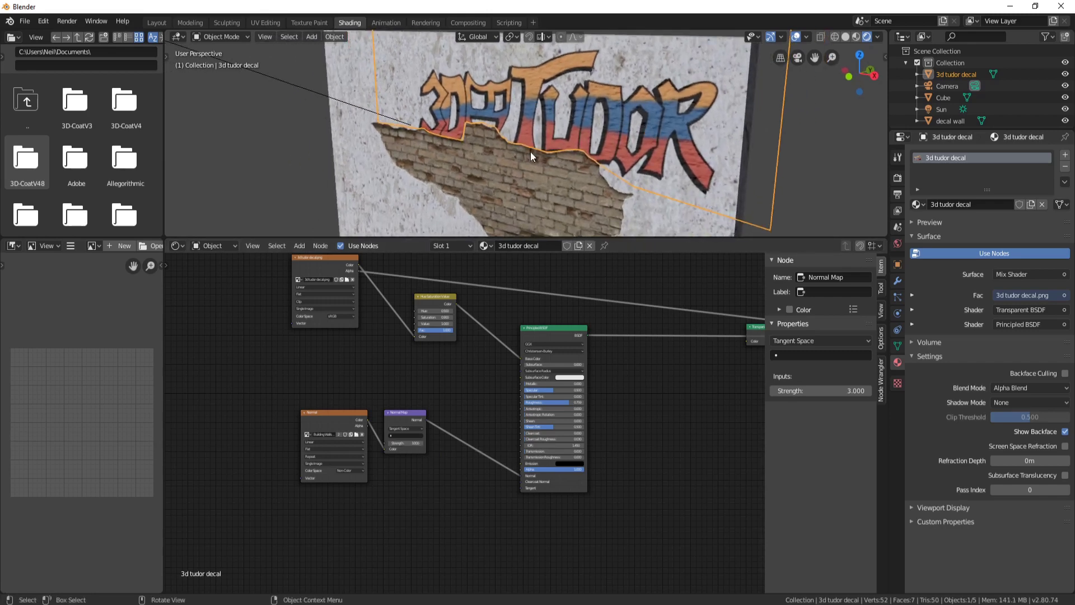
key("alt+a")
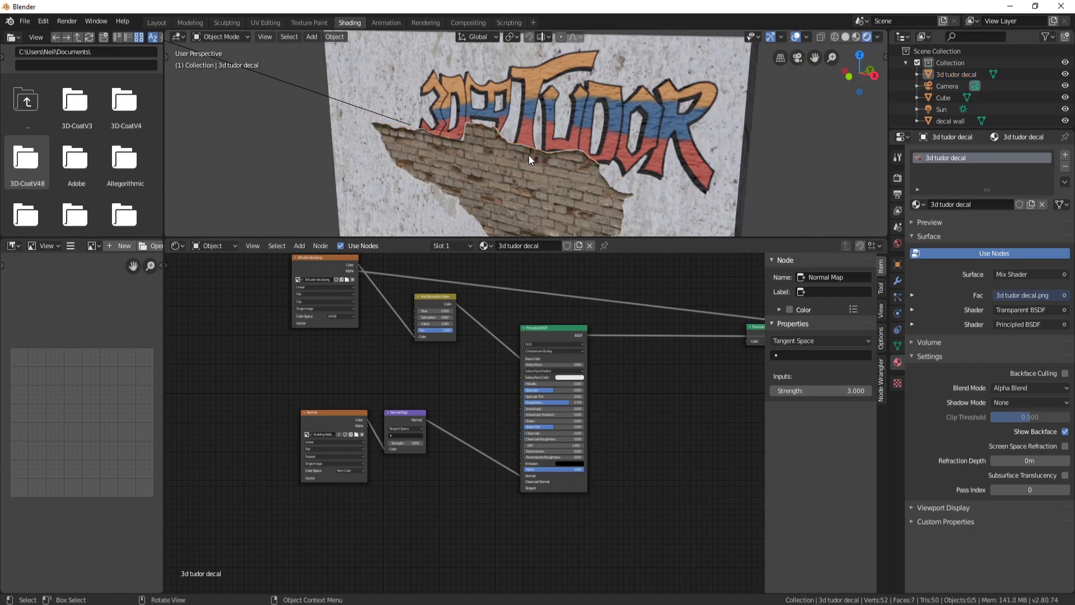
Step: In the Modeling workspace, view the whole wall and set the Eevee Render samples to 1000
left_click(200, 22)
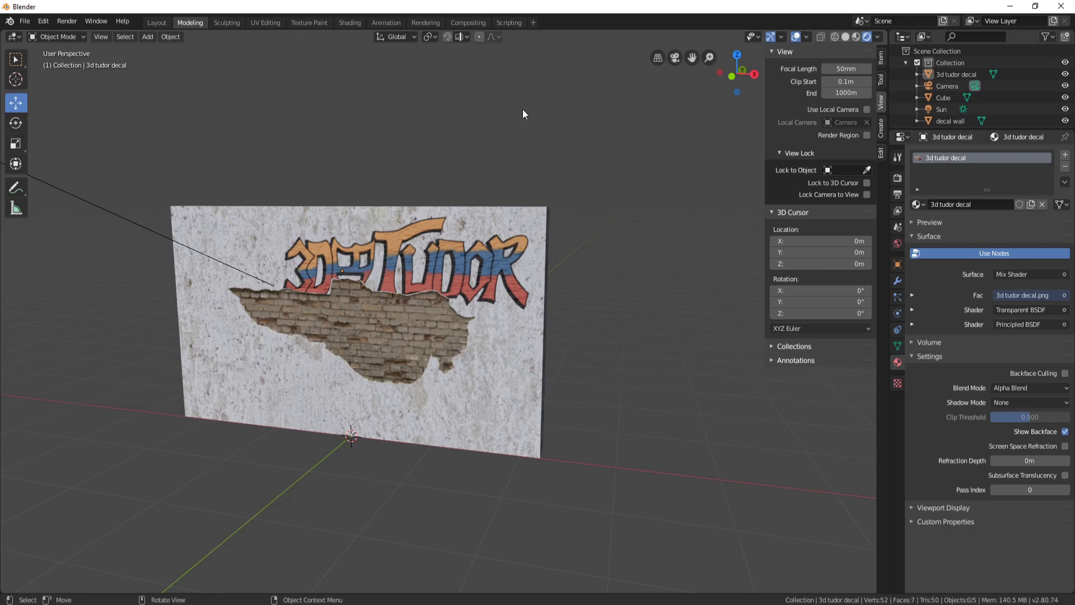
middle_click_drag(579, 271, 461, 196)
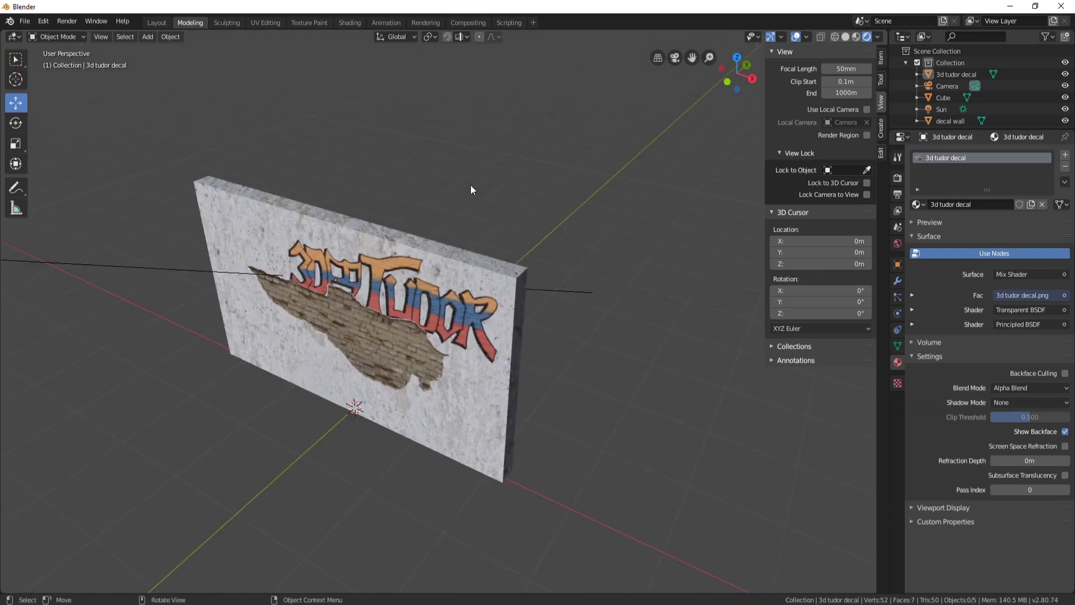
left_click(898, 178)
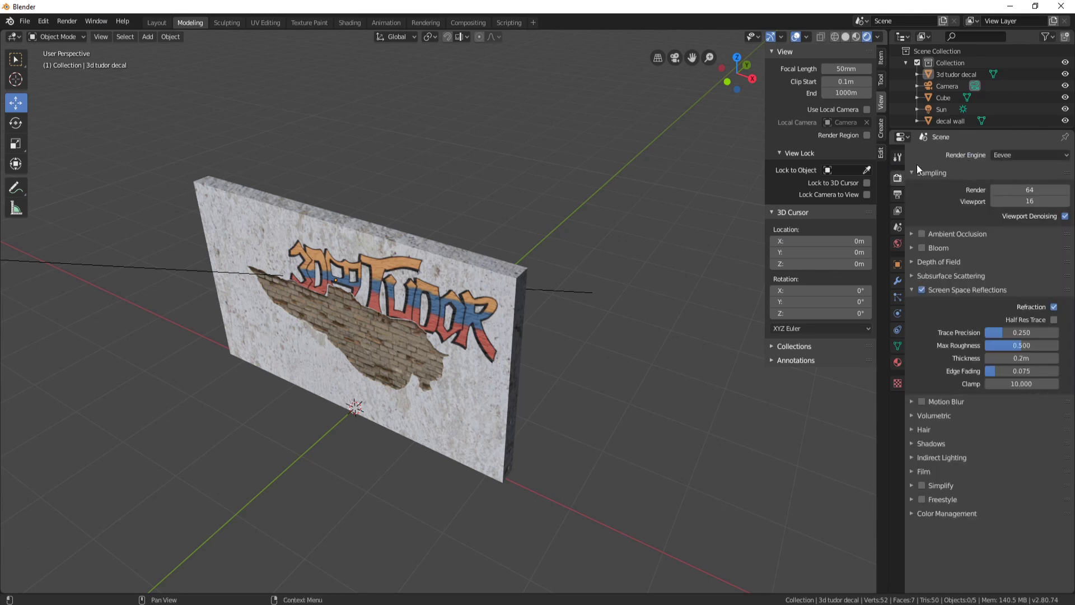
left_click(1025, 190)
type("1000")
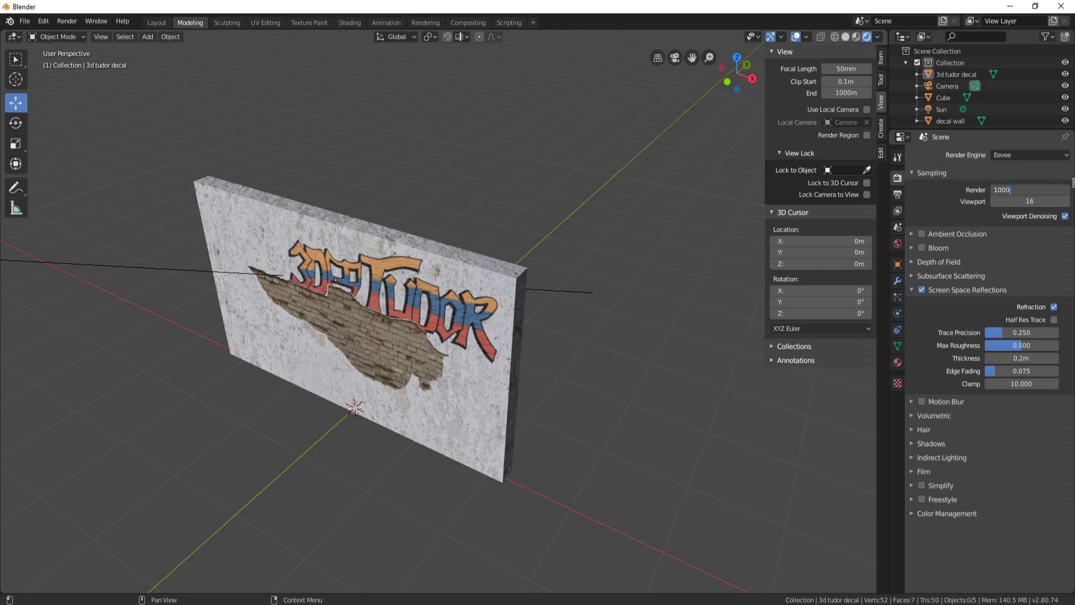
key("Return")
Step: Render a still image of the decal wall with Eevee and close the result window
left_click(81, 22)
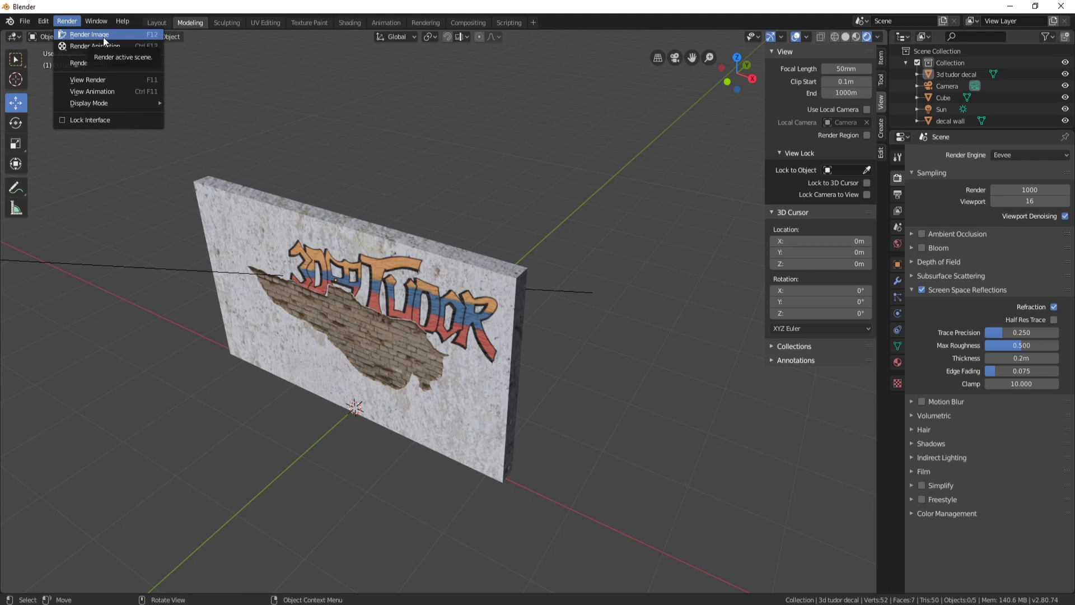
left_click(90, 35)
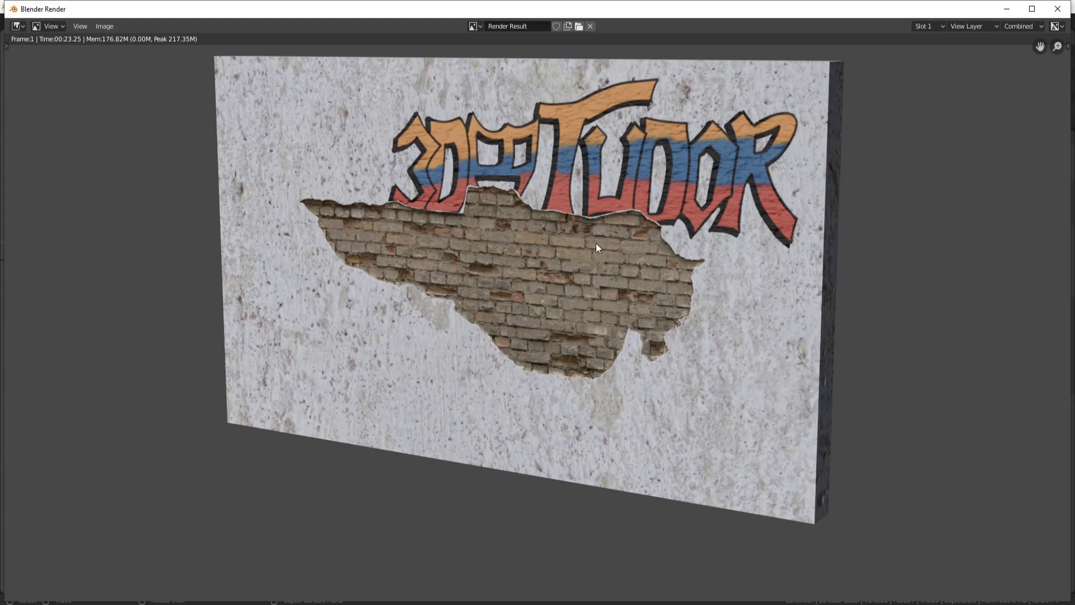
left_click(1057, 9)
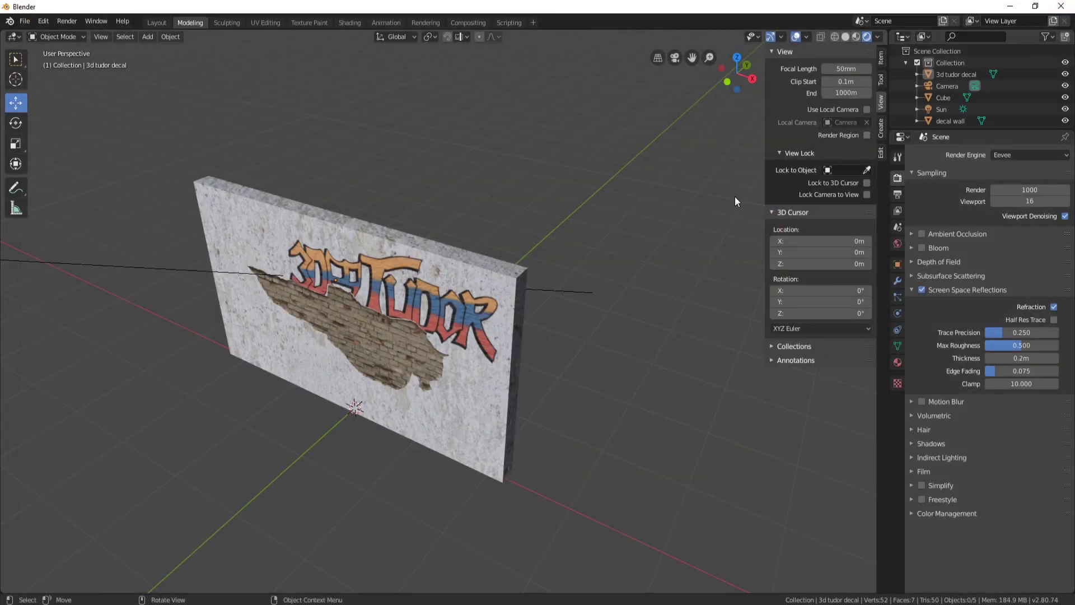
Step: Switch the render engine to Cycles with 200 Render samples and render a still image of the wall
left_click(1020, 155)
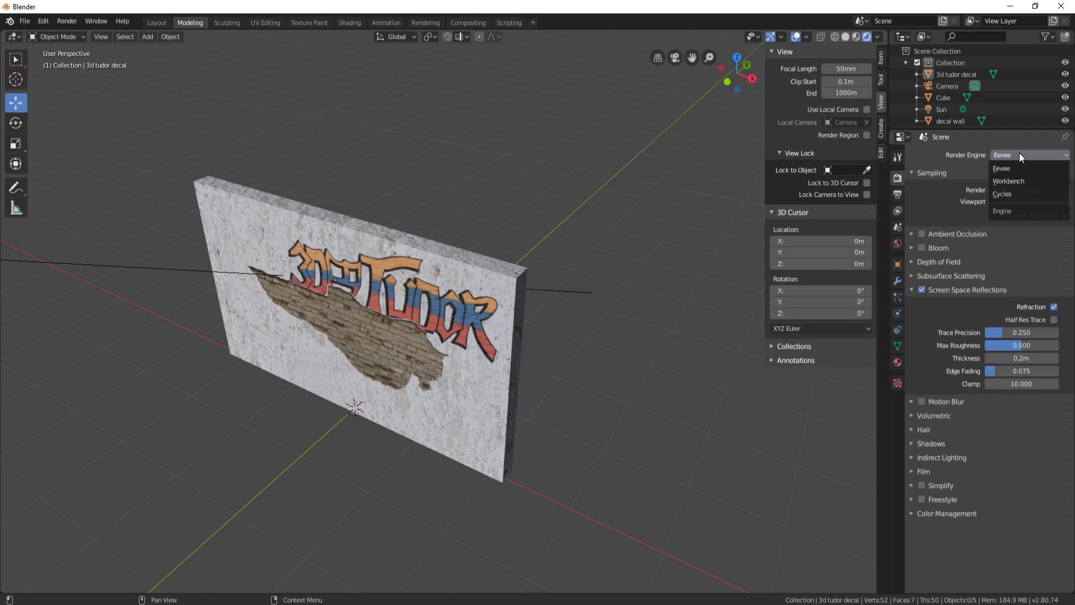
left_click(1016, 197)
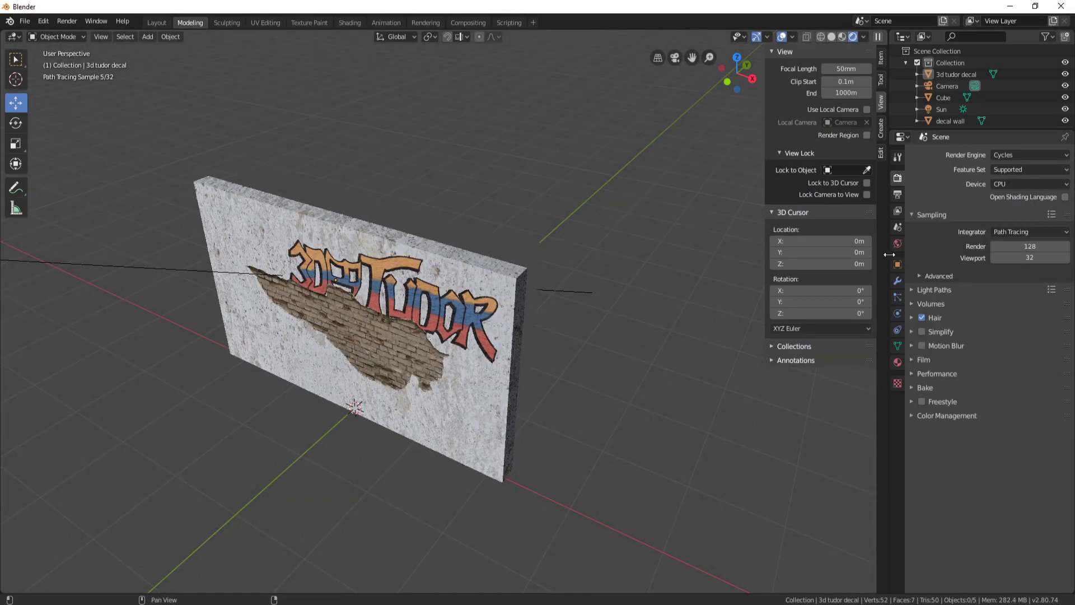
left_click(1058, 251)
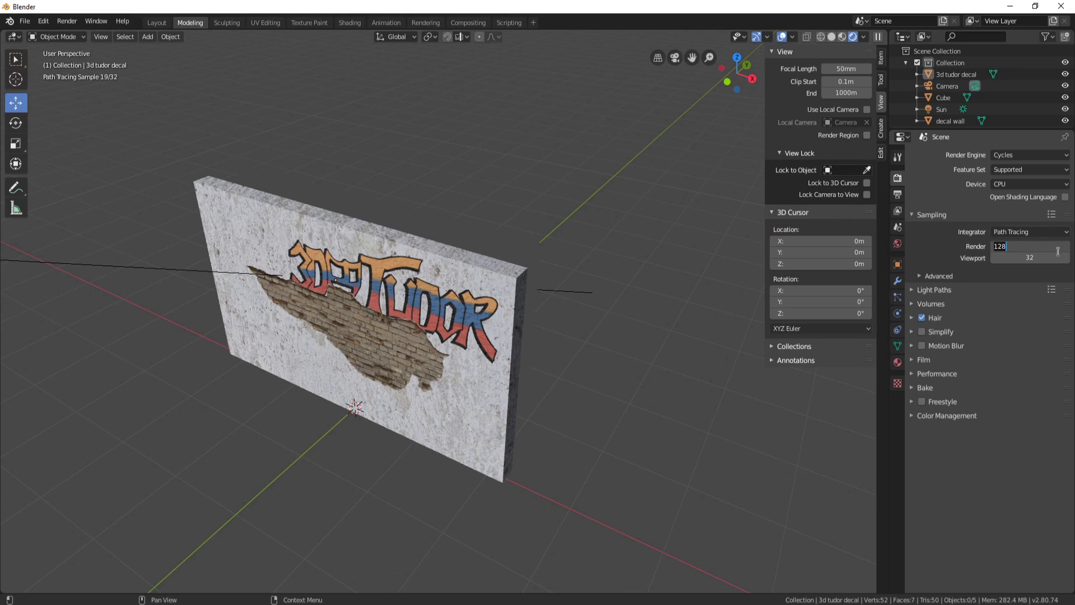
type("200")
key("Return")
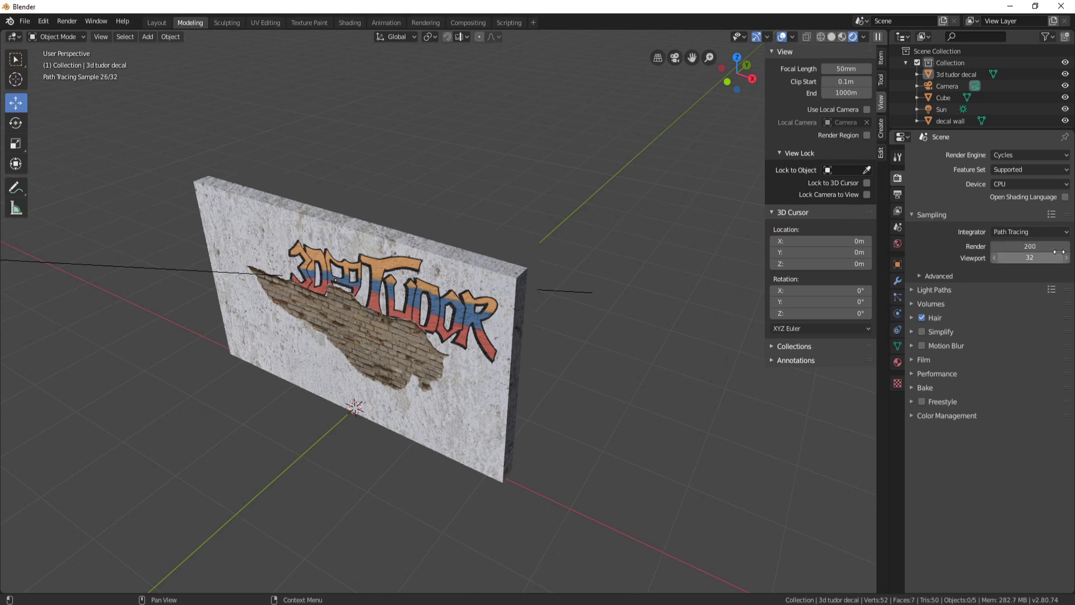
left_click(68, 21)
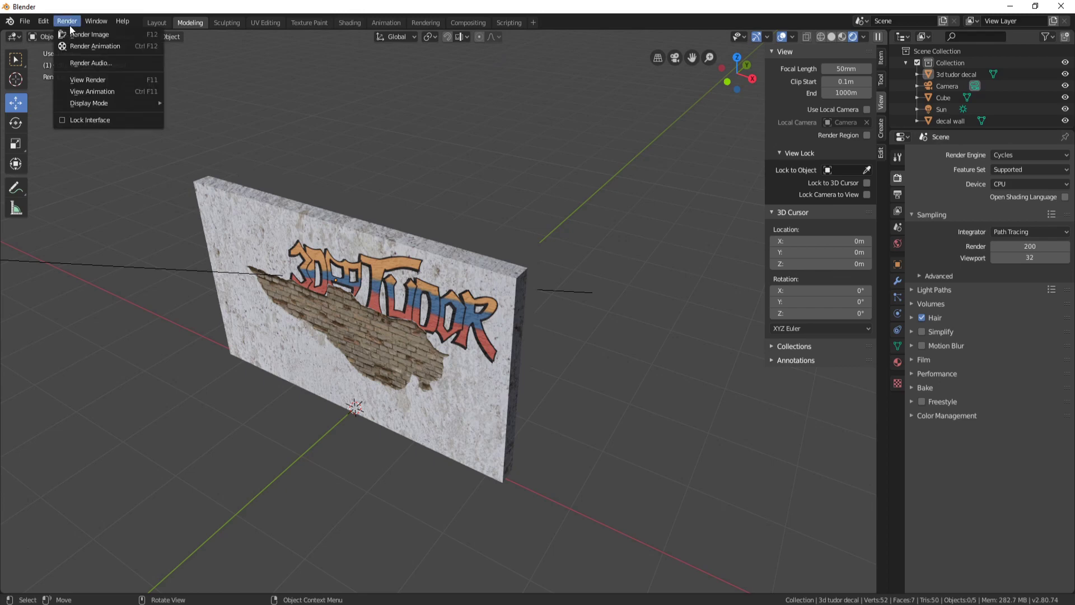
left_click(78, 34)
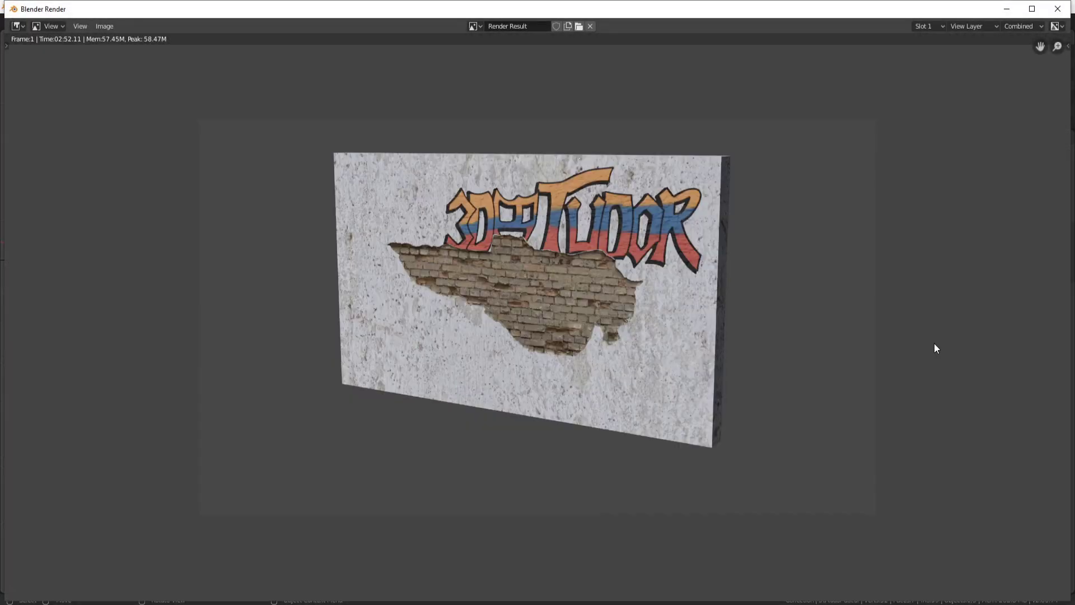